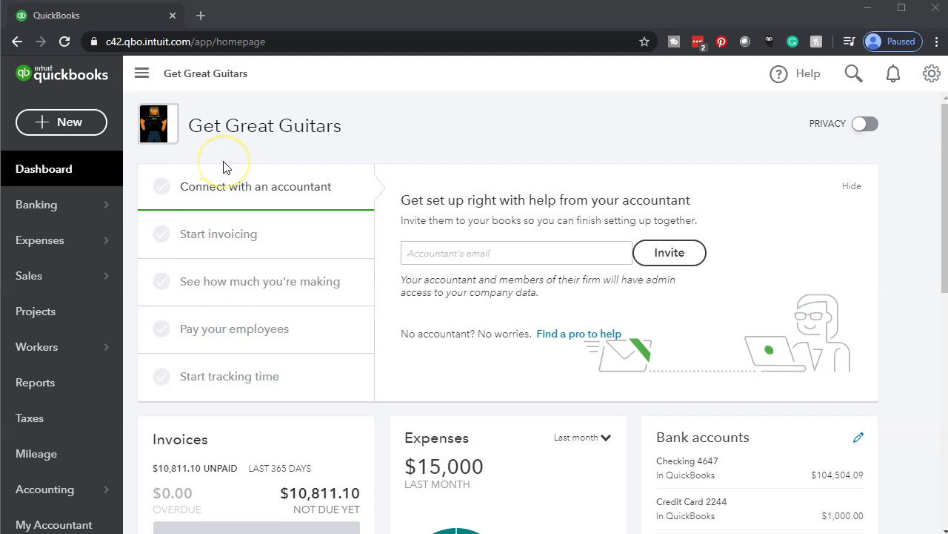
Run the Balance Sheet report for 01/01/2020 through 02/29/2020
{"action": "left_click", "coordinate": [68, 387]}
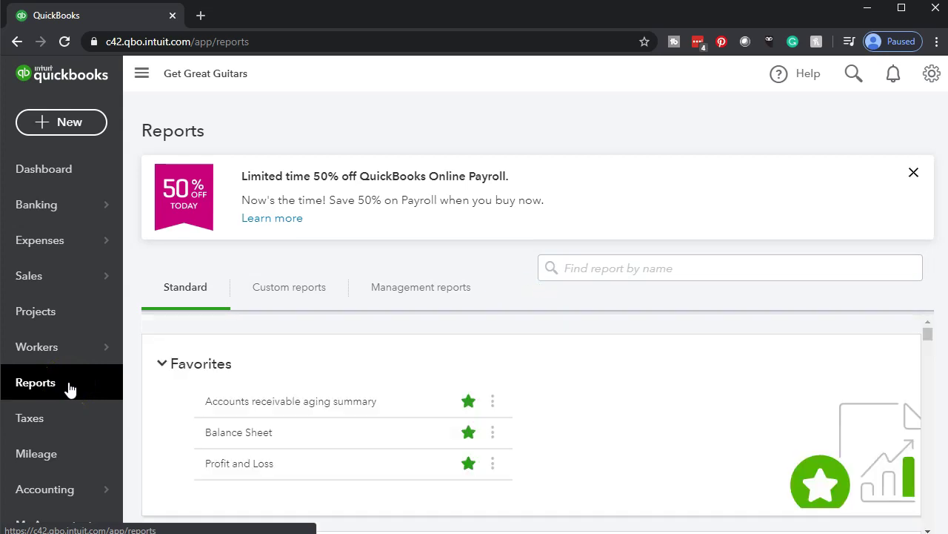
{"action": "left_click", "coordinate": [226, 434]}
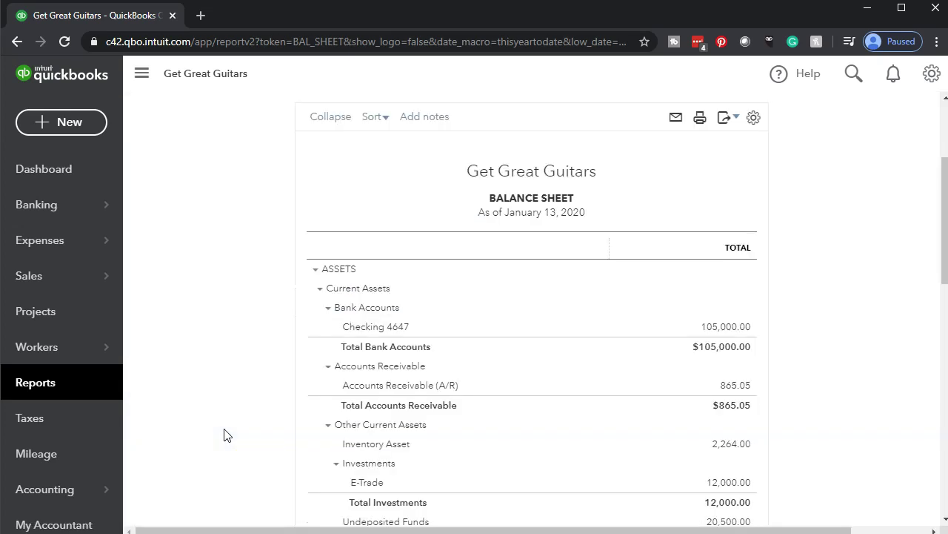
{"action": "left_click", "coordinate": [366, 185]}
{"action": "type", "text": "010120"}
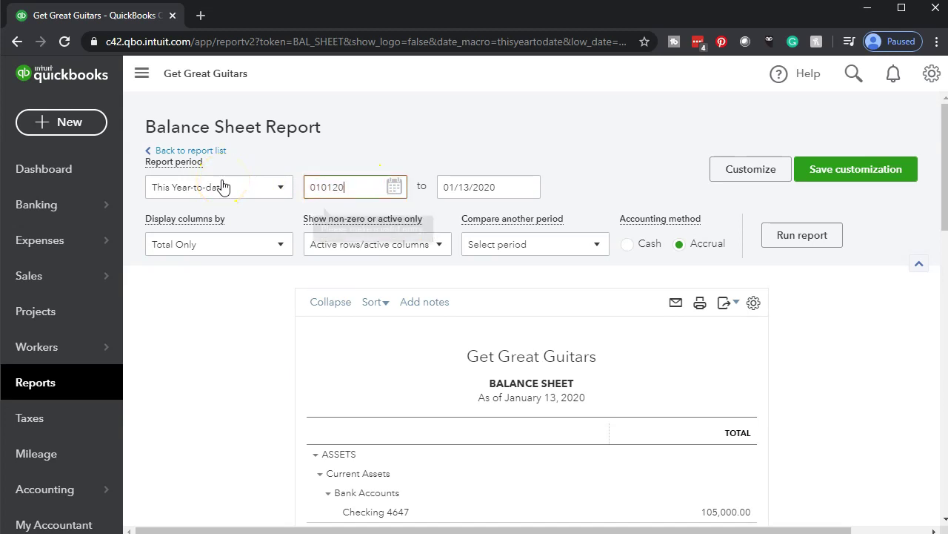
{"action": "key", "text": "Tab"}
{"action": "type", "text": "02"}
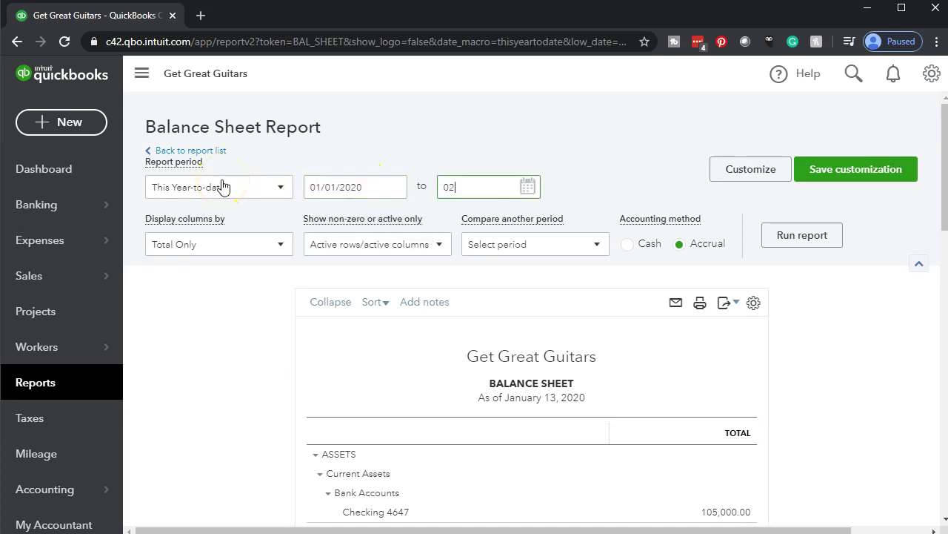
{"action": "type", "text": "/29/20"}
{"action": "key", "text": "Tab"}
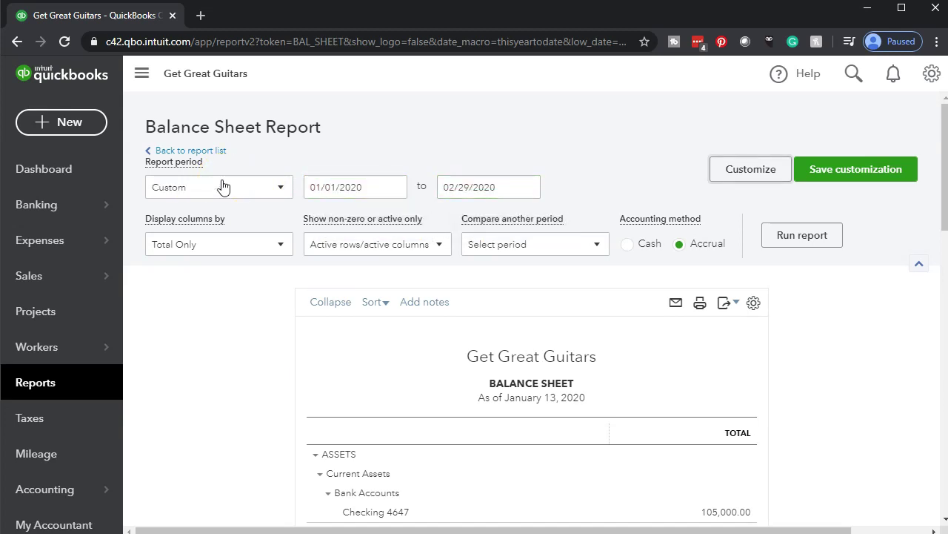
{"action": "left_click", "coordinate": [783, 235]}
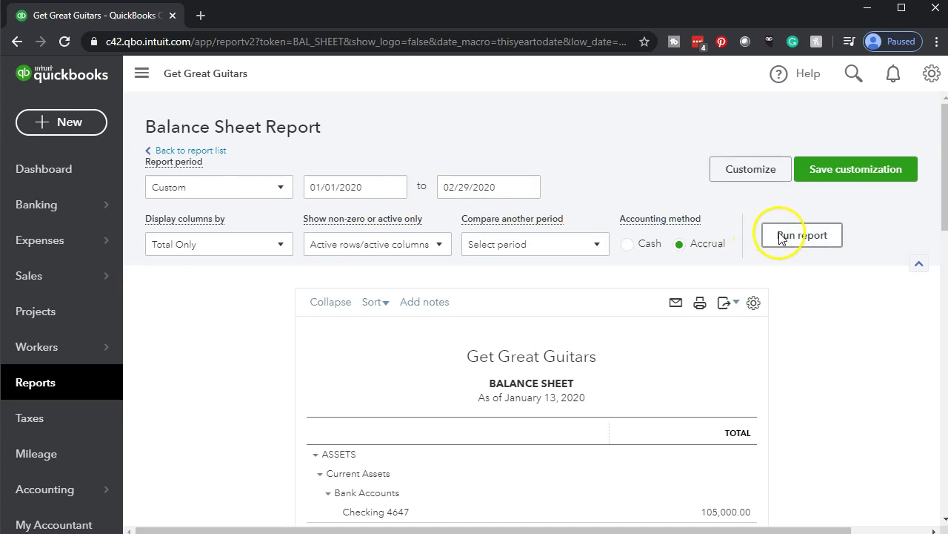
{"action": "scroll", "coordinate": [461, 306], "scroll_direction": "down", "scroll_amount": 3}
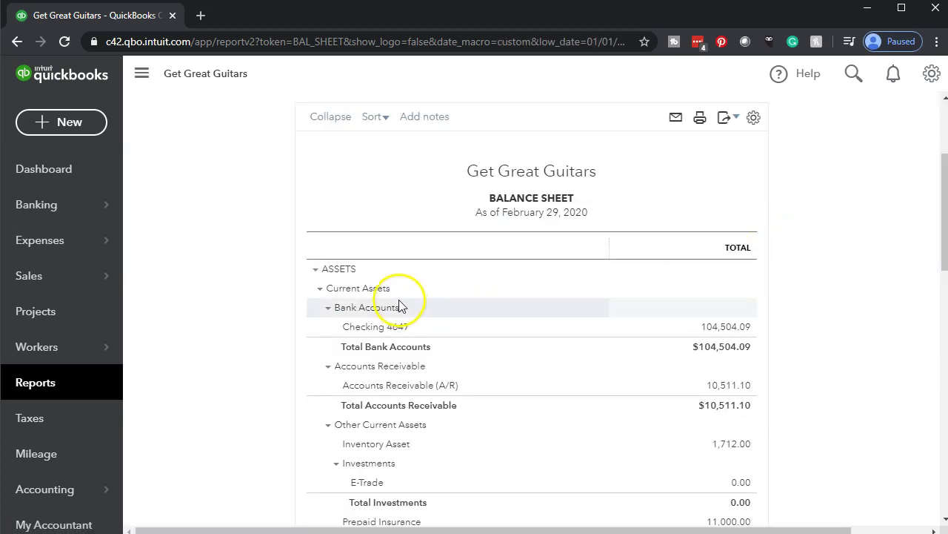
Duplicate the Balance Sheet into a second tab and collapse the navigation sidebar
{"action": "right_click", "coordinate": [123, 20]}
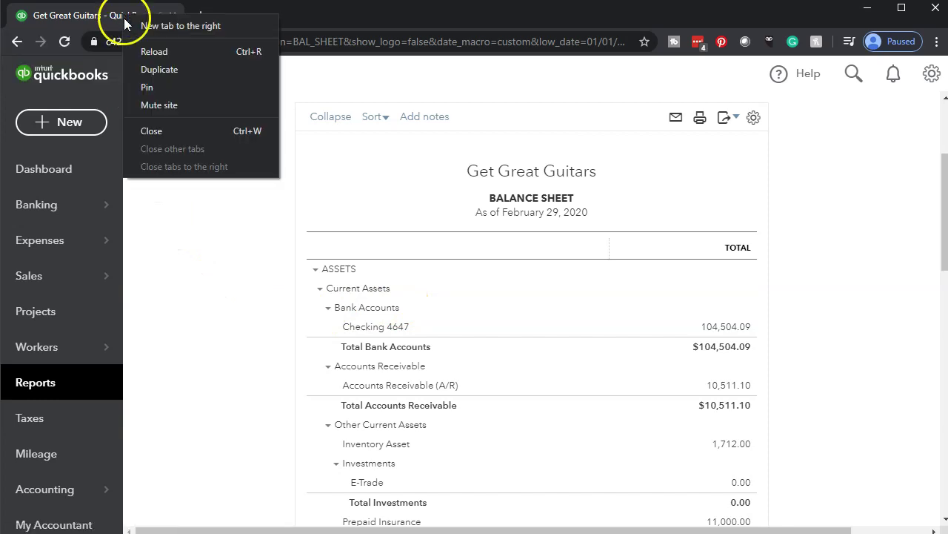
{"action": "left_click", "coordinate": [149, 66]}
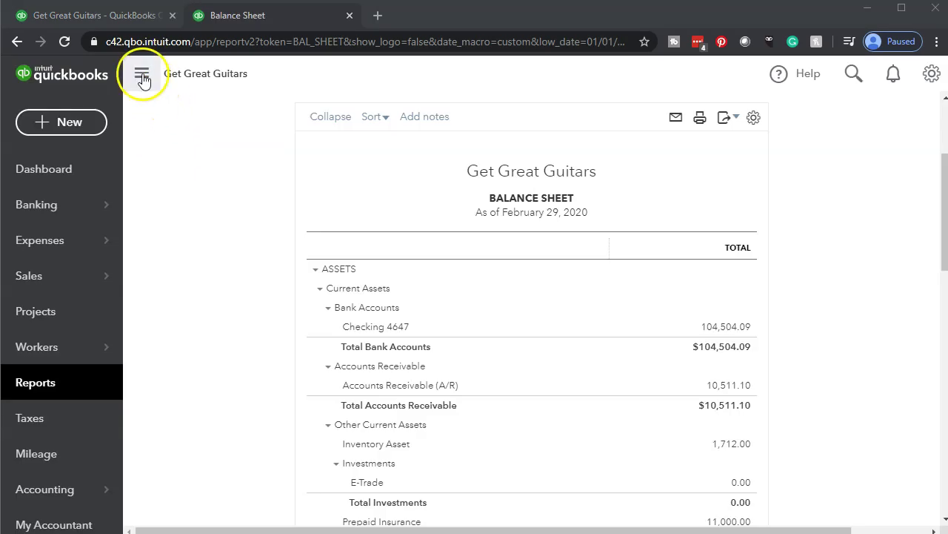
{"action": "left_click", "coordinate": [142, 77]}
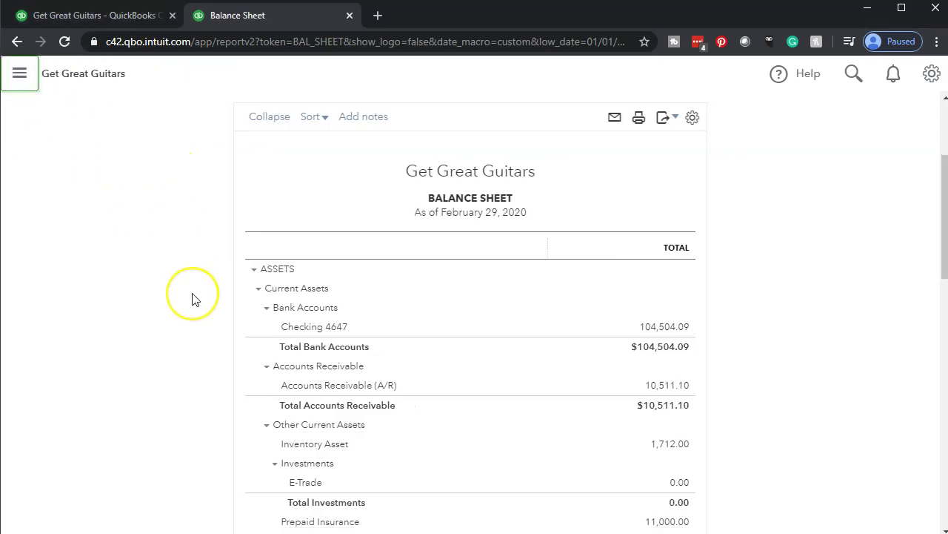
Zoom in and scroll to Liabilities, showing Total Liabilities of $123,921.64
{"action": "key", "text": "ctrl+plus"}
{"action": "key", "text": "ctrl+plus"}
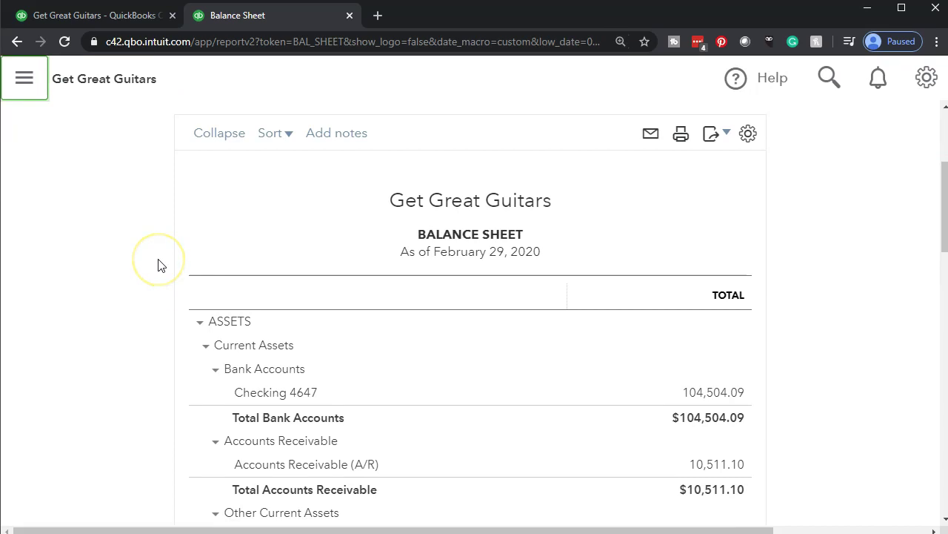
{"action": "scroll", "coordinate": [159, 264], "scroll_direction": "down", "scroll_amount": 3}
{"action": "scroll", "coordinate": [159, 265], "scroll_direction": "down", "scroll_amount": 6}
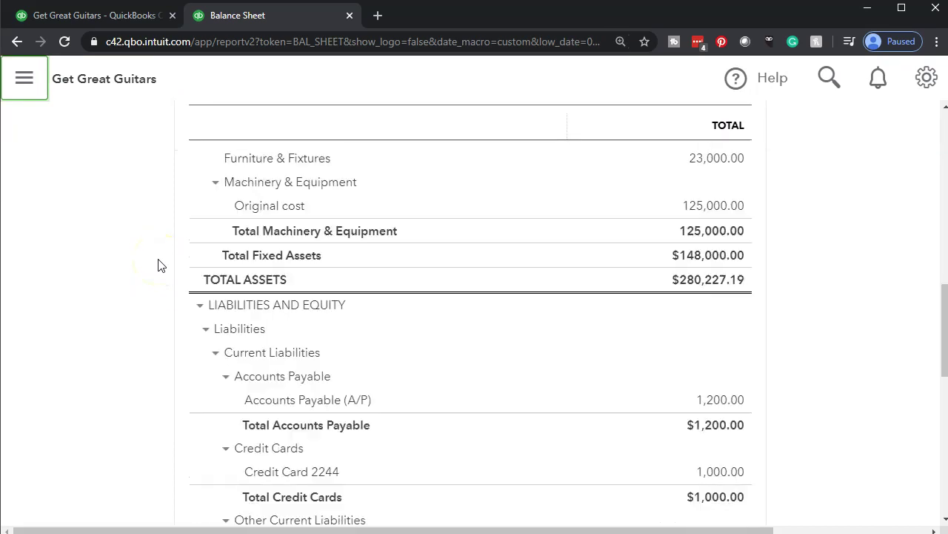
{"action": "scroll", "coordinate": [159, 265], "scroll_direction": "down", "scroll_amount": 2}
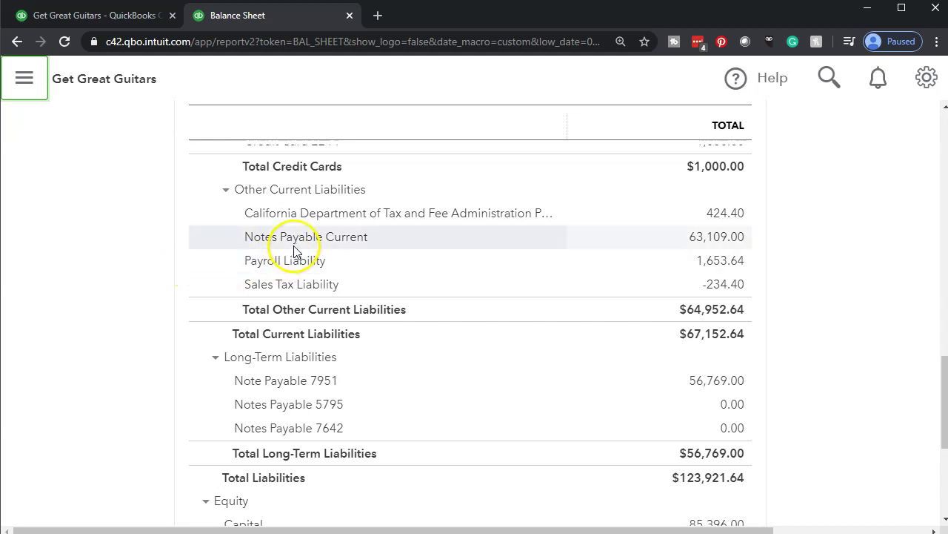
{"action": "left_click", "coordinate": [695, 238]}
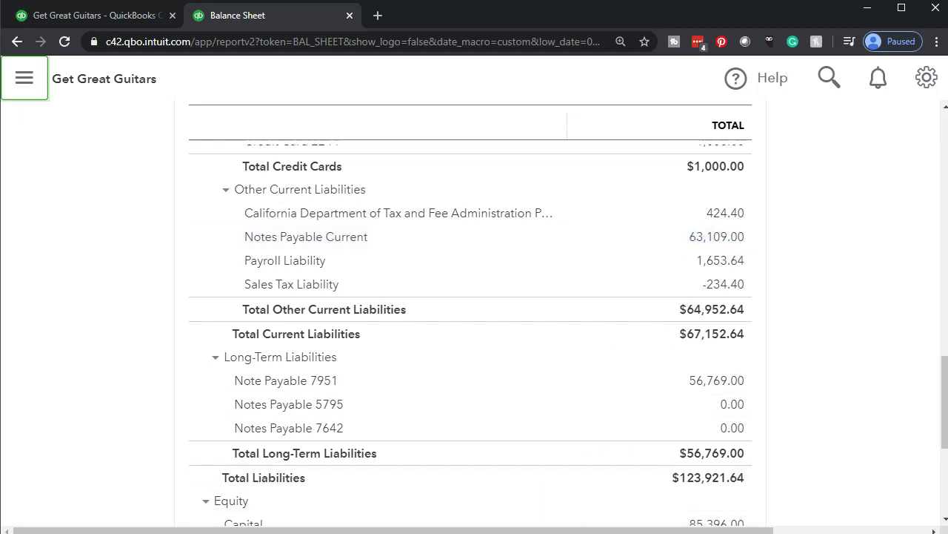
In the Loans workbook, review the 50,000 loan, 6 months and 6% rate, ending at Future value B7
{"action": "left_click", "coordinate": [490, 527]}
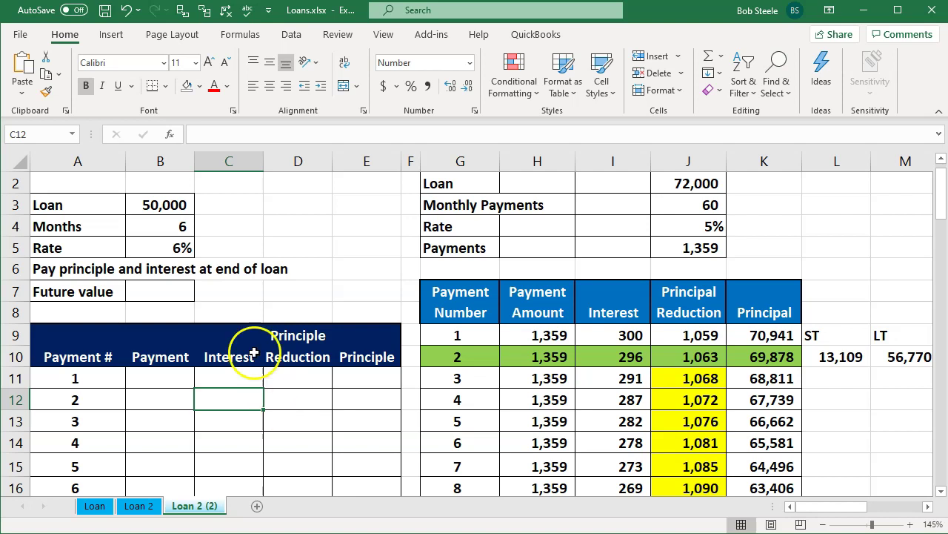
{"action": "left_click", "coordinate": [172, 208]}
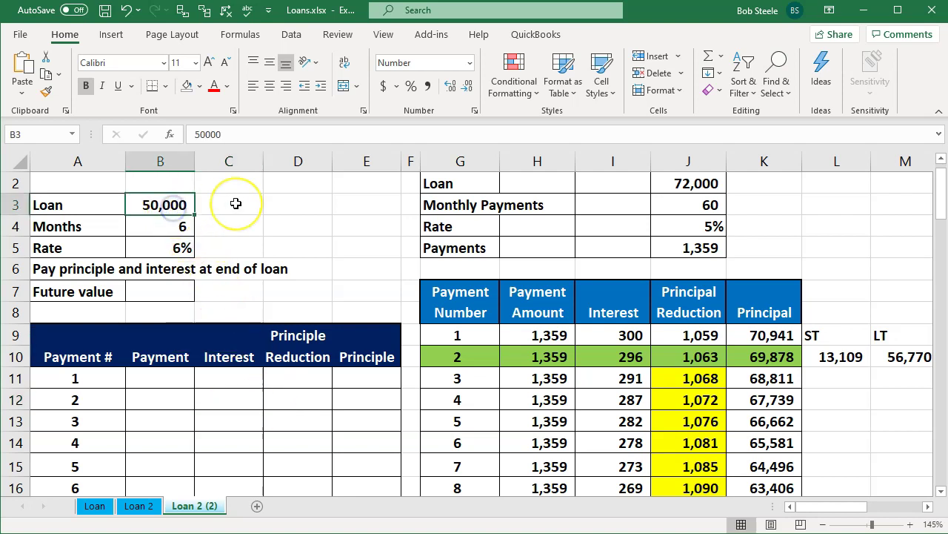
{"action": "key", "text": "Down"}
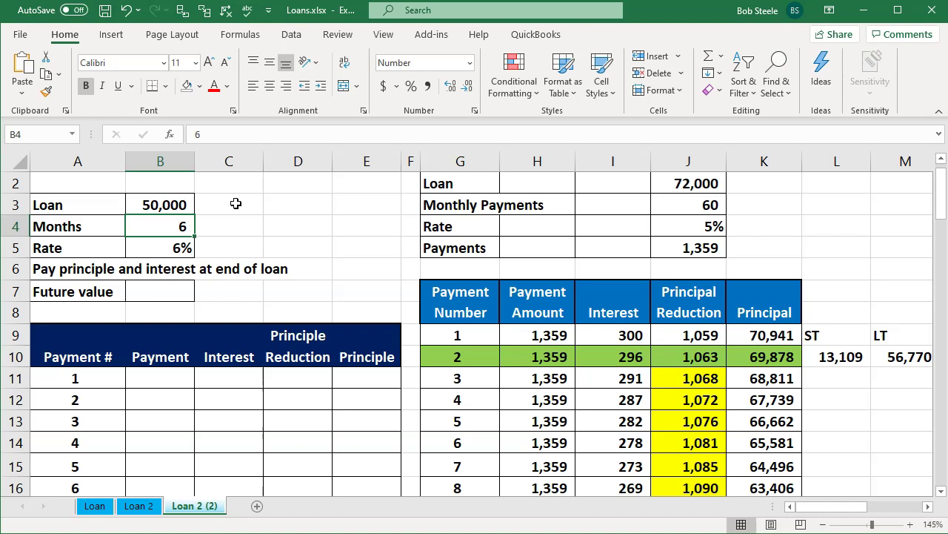
{"action": "key", "text": "Down"}
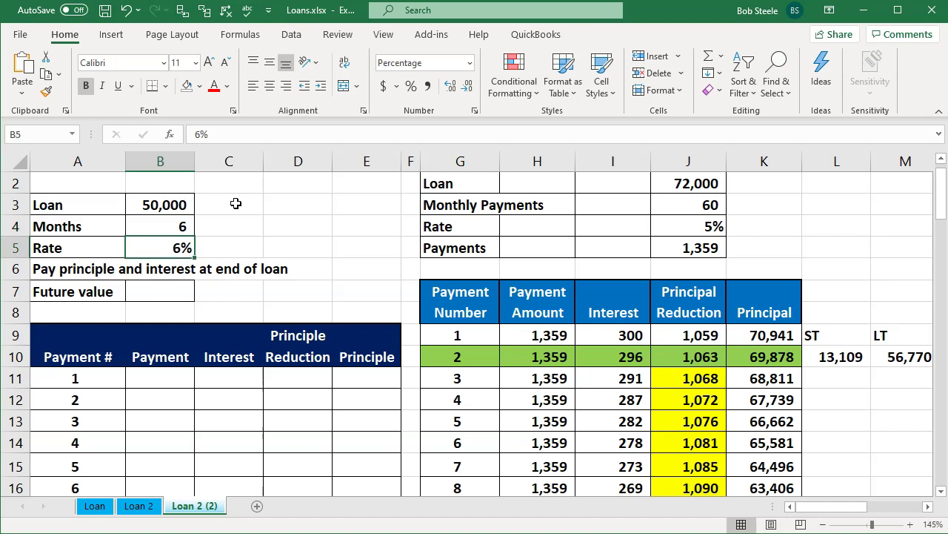
{"action": "key", "text": "Down"}
{"action": "key", "text": "Down"}
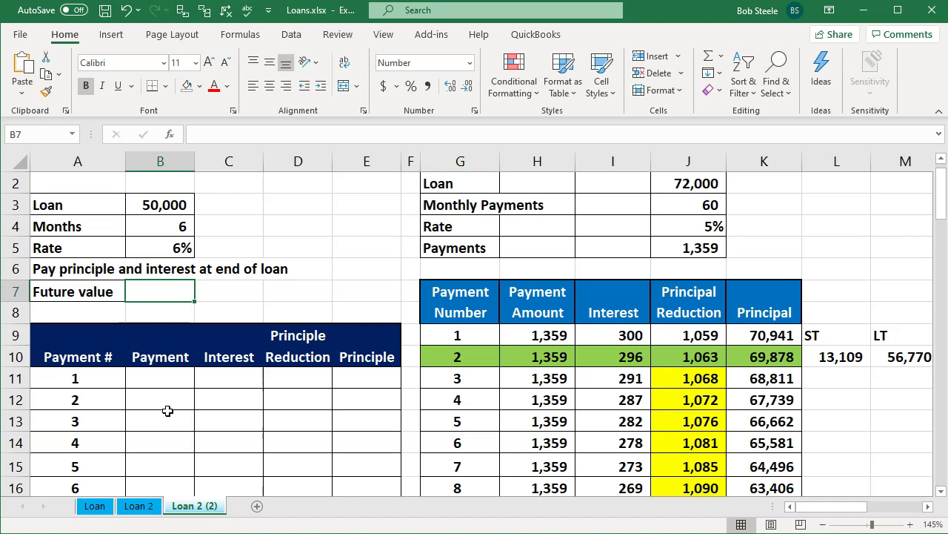
Insert the FV function into B7 by searching for 'future value'
{"action": "left_click", "coordinate": [245, 37]}
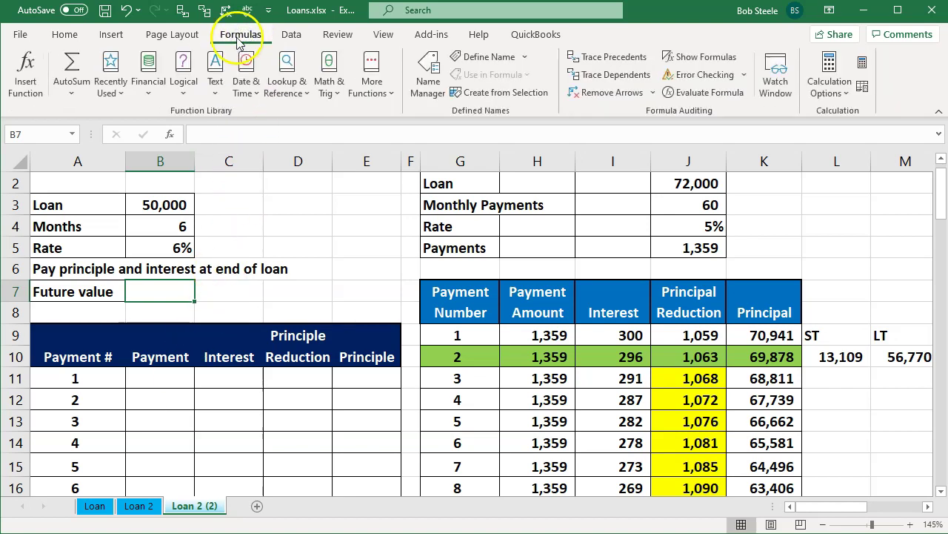
{"action": "left_click", "coordinate": [25, 82]}
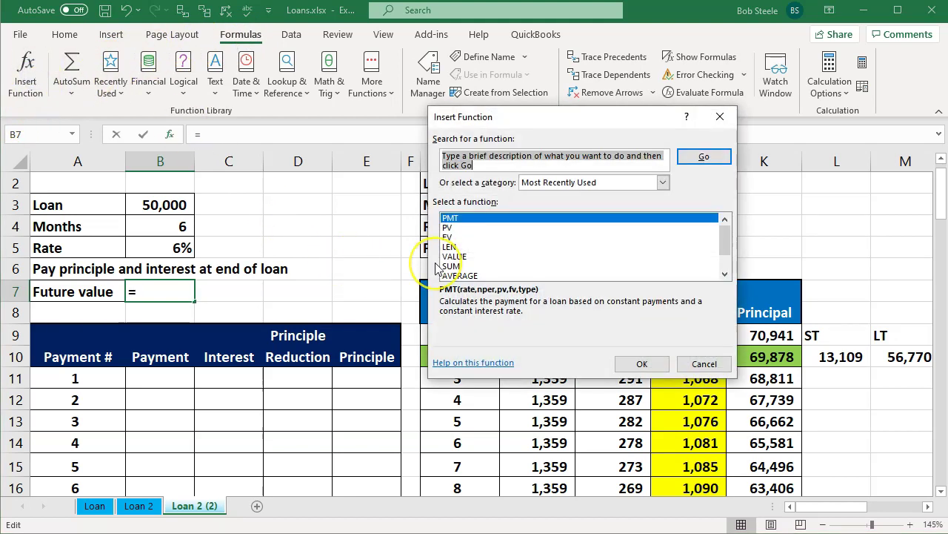
{"action": "type", "text": "future value"}
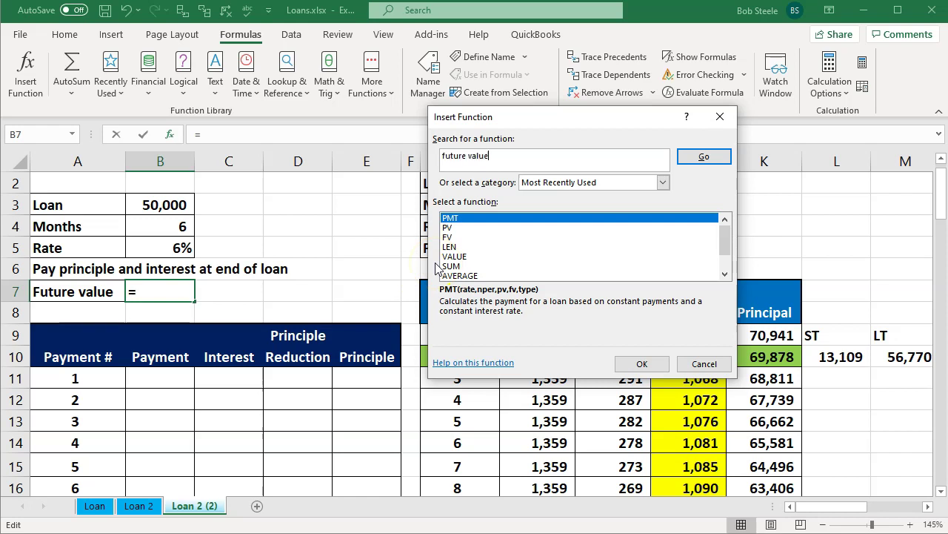
{"action": "key", "text": "Return"}
{"action": "left_click", "coordinate": [452, 247]}
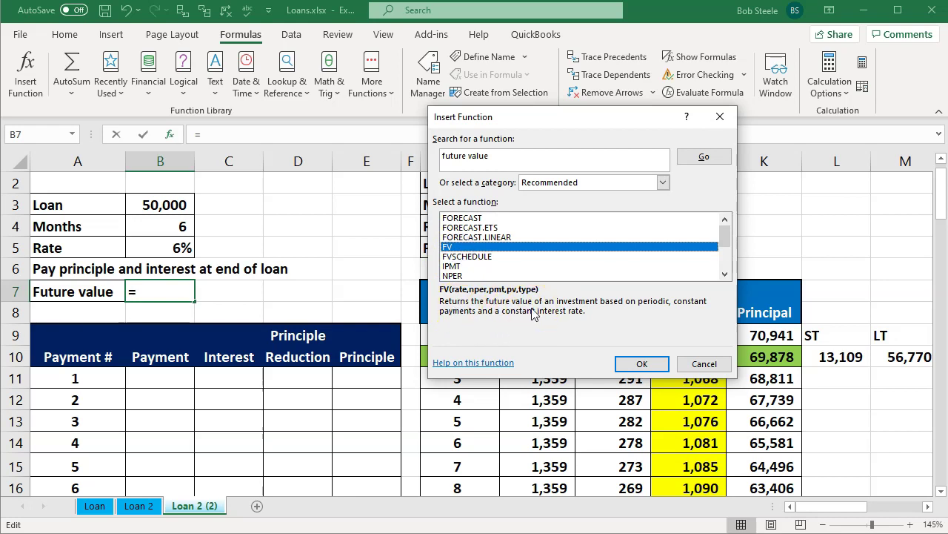
{"action": "left_click", "coordinate": [621, 362]}
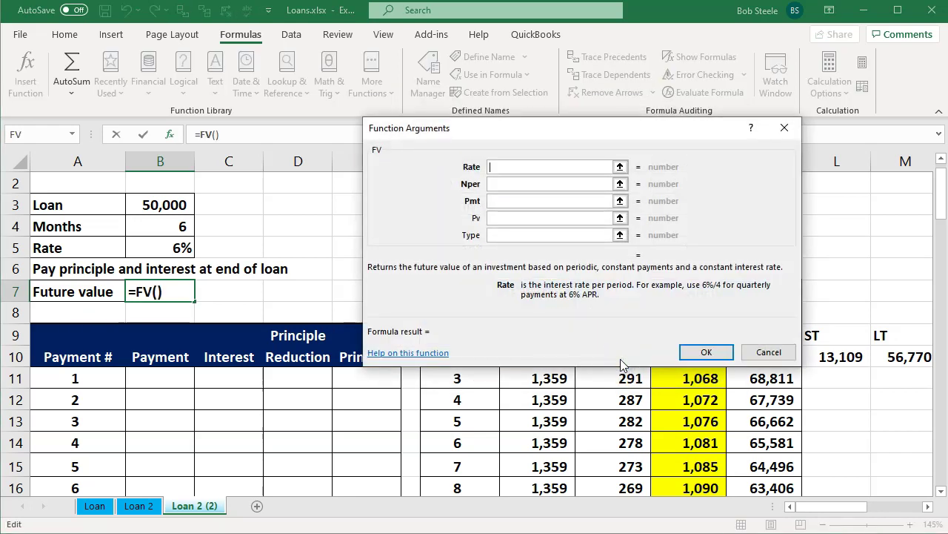
Fill in the FV arguments to enter =FV(B5/12,B4,0,B3) in B7, showing (51,519)
{"action": "left_click", "coordinate": [178, 248]}
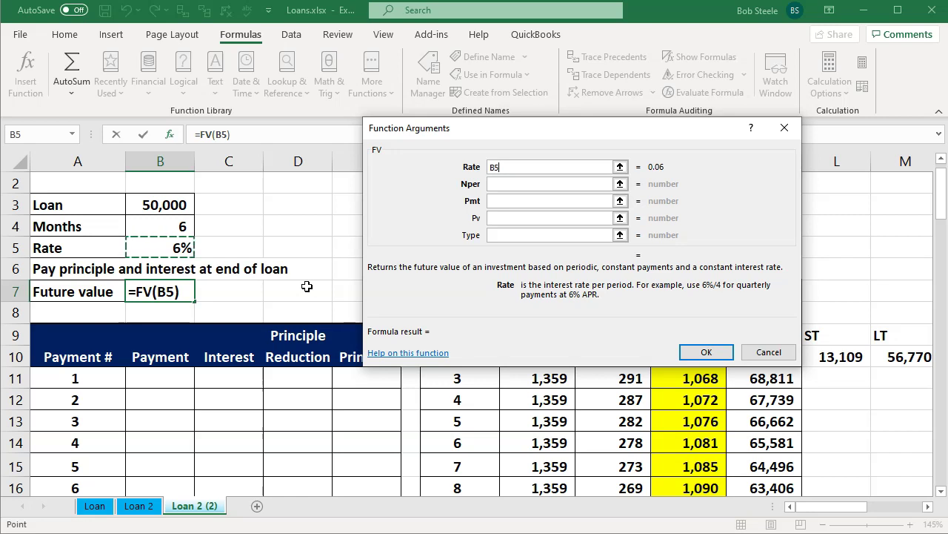
{"action": "type", "text": "/12"}
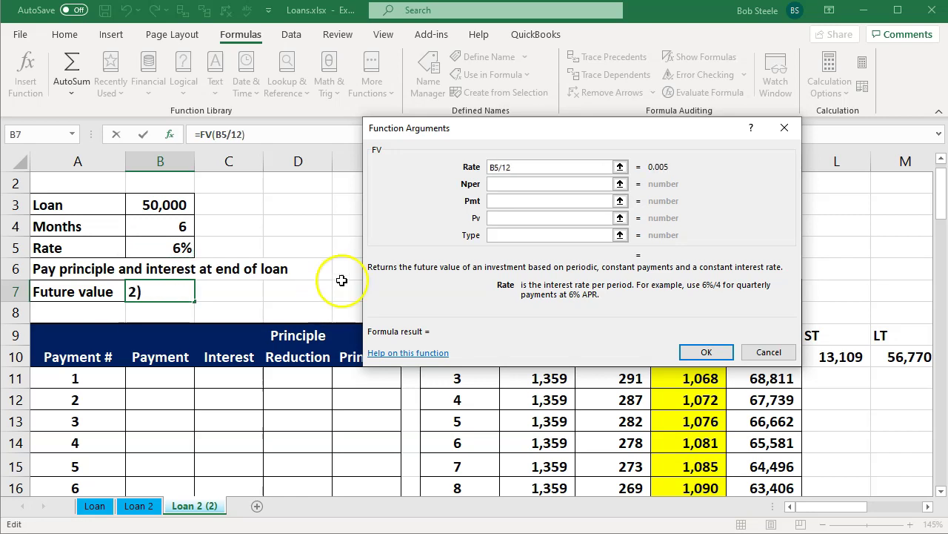
{"action": "key", "text": "Tab"}
{"action": "left_click", "coordinate": [531, 147]}
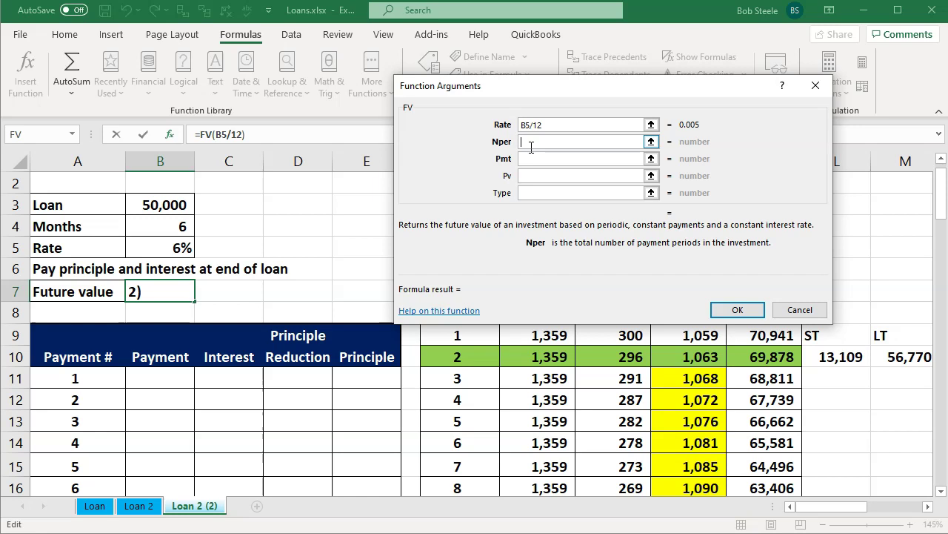
{"action": "left_click", "coordinate": [192, 226]}
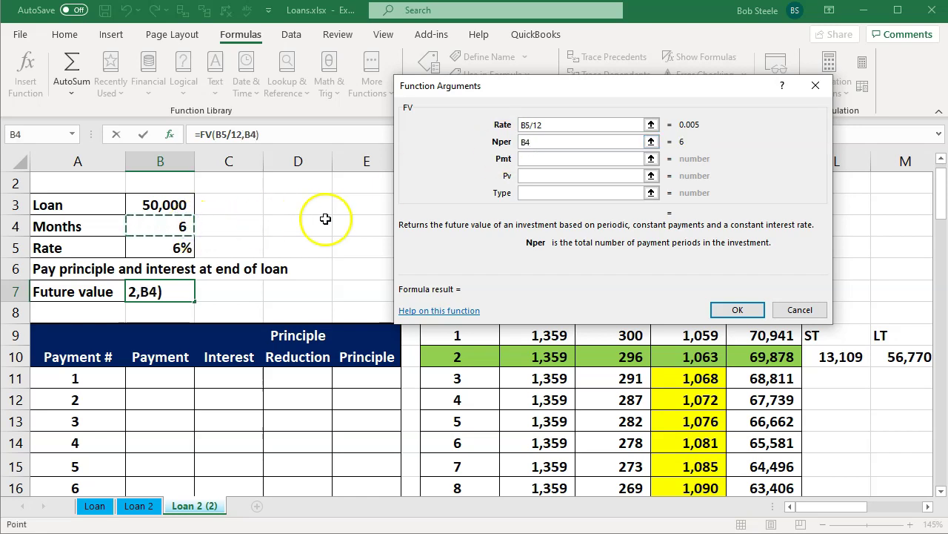
{"action": "left_click", "coordinate": [528, 159]}
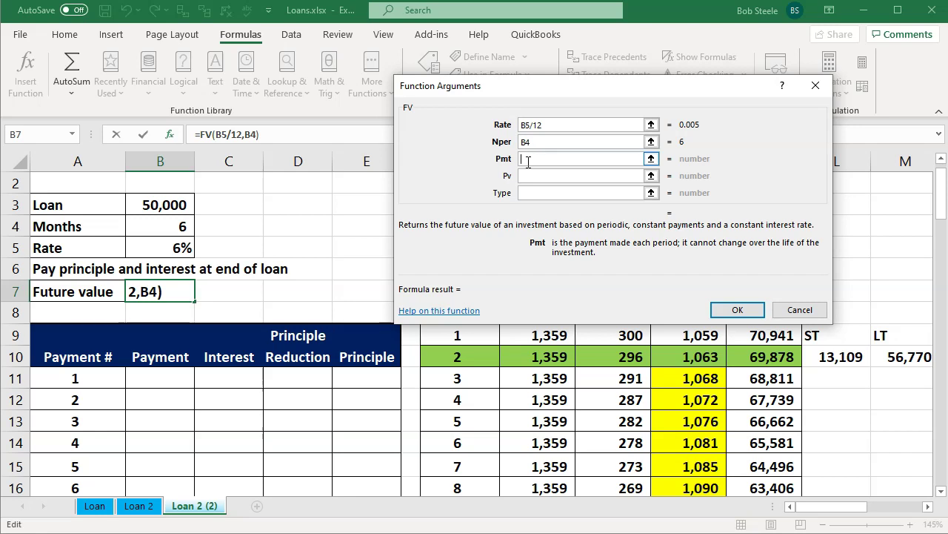
{"action": "type", "text": "0"}
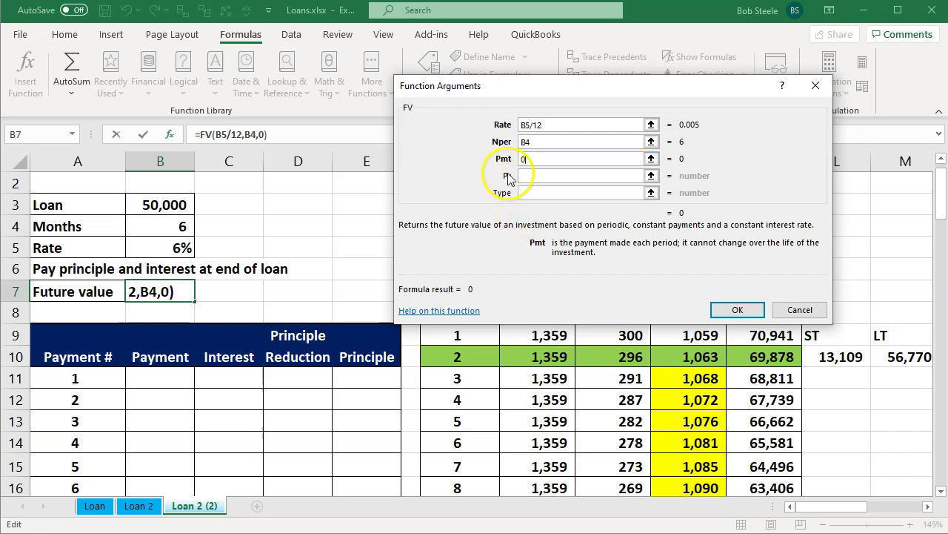
{"action": "left_click", "coordinate": [526, 176]}
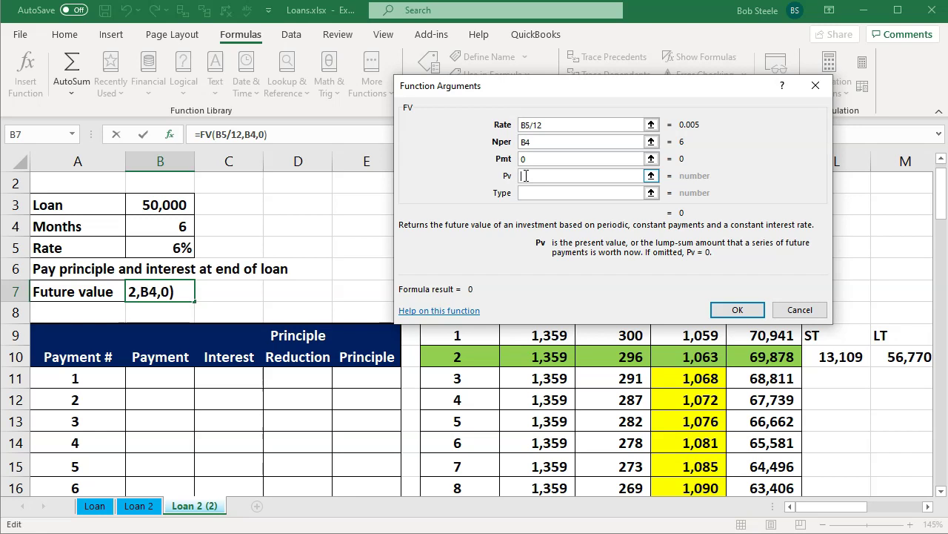
{"action": "left_click", "coordinate": [191, 208]}
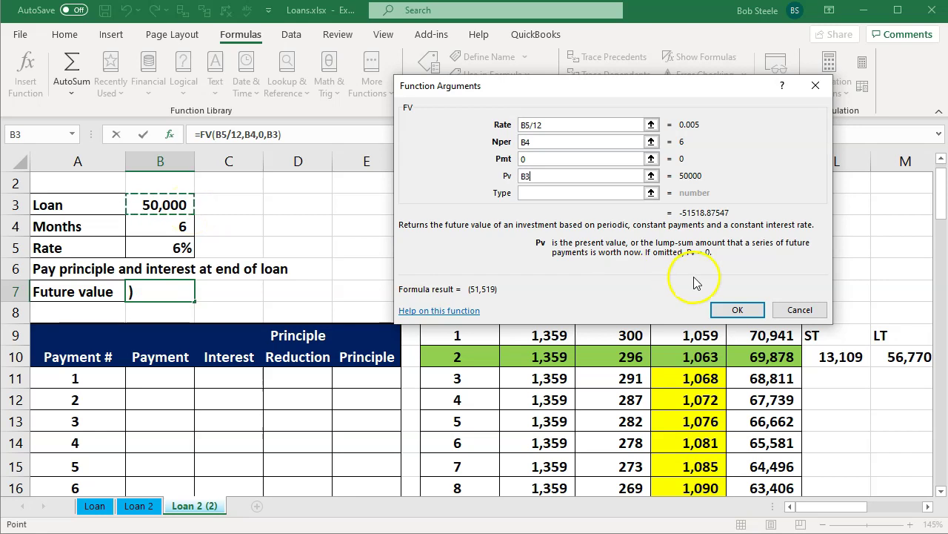
{"action": "left_click", "coordinate": [735, 312]}
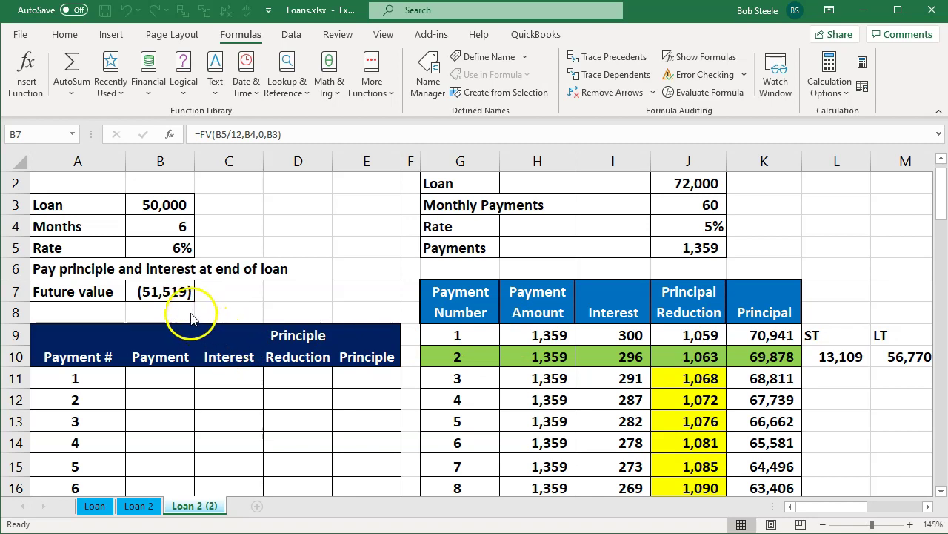
Negate the B7 formula to =-FV(B5/12,B4,0,B3) so it shows 51,519
{"action": "left_click", "coordinate": [155, 292]}
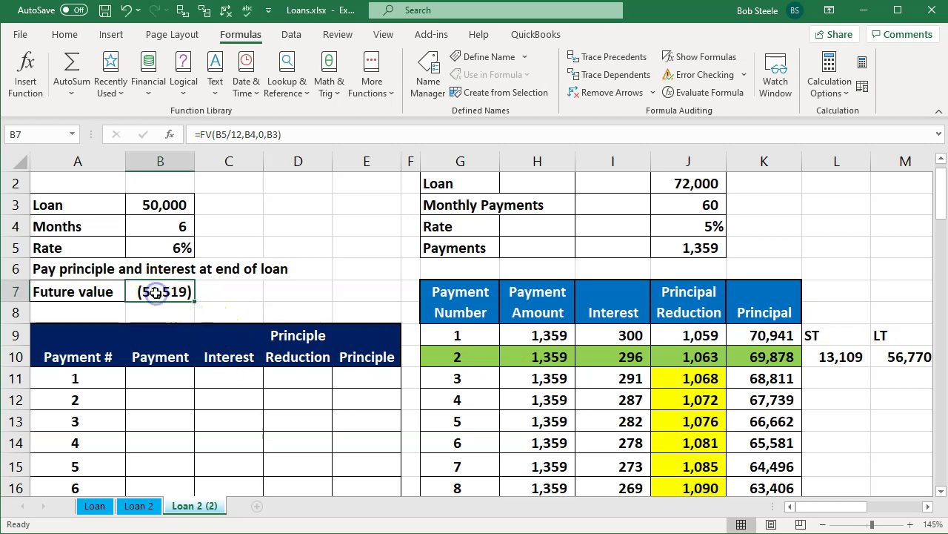
{"action": "double_click", "coordinate": [156, 293]}
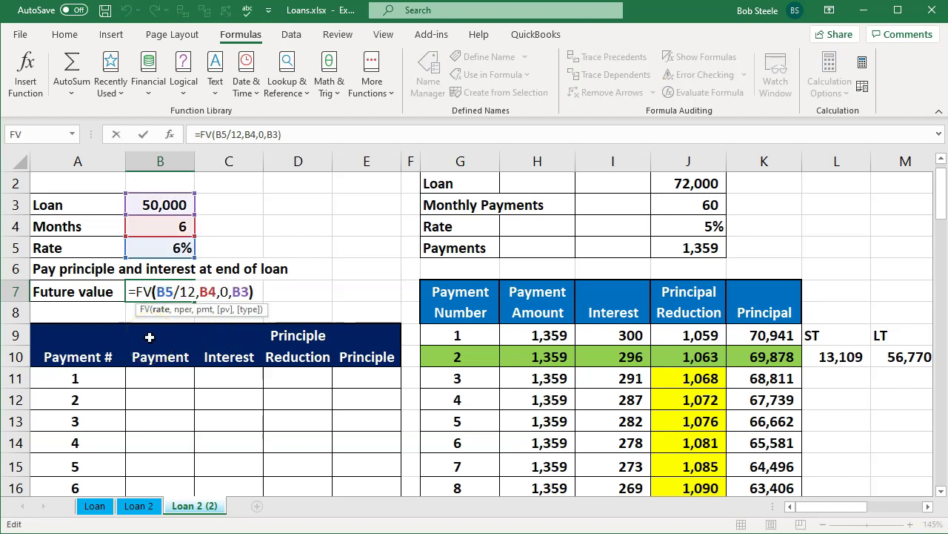
{"action": "key", "text": "Home"}
{"action": "key", "text": "Right"}
{"action": "type", "text": "-"}
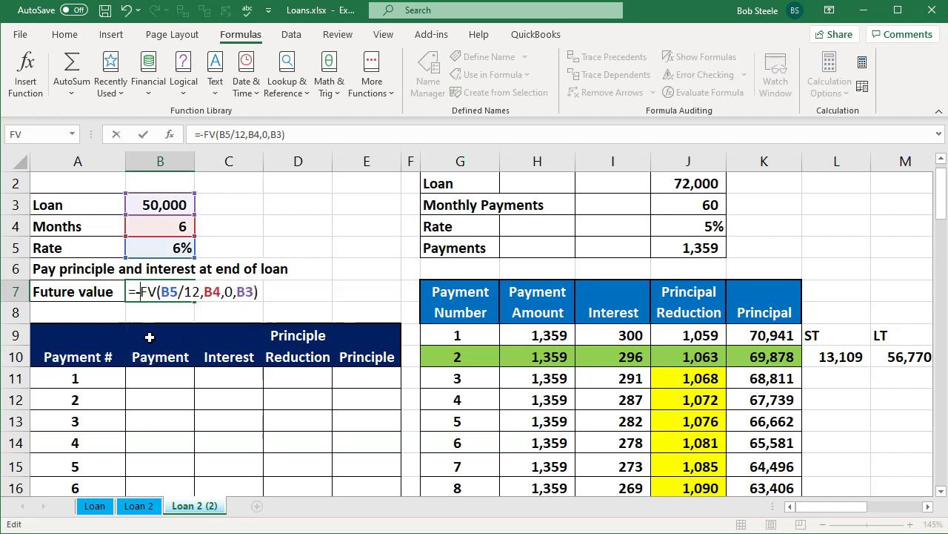
{"action": "key", "text": "Return"}
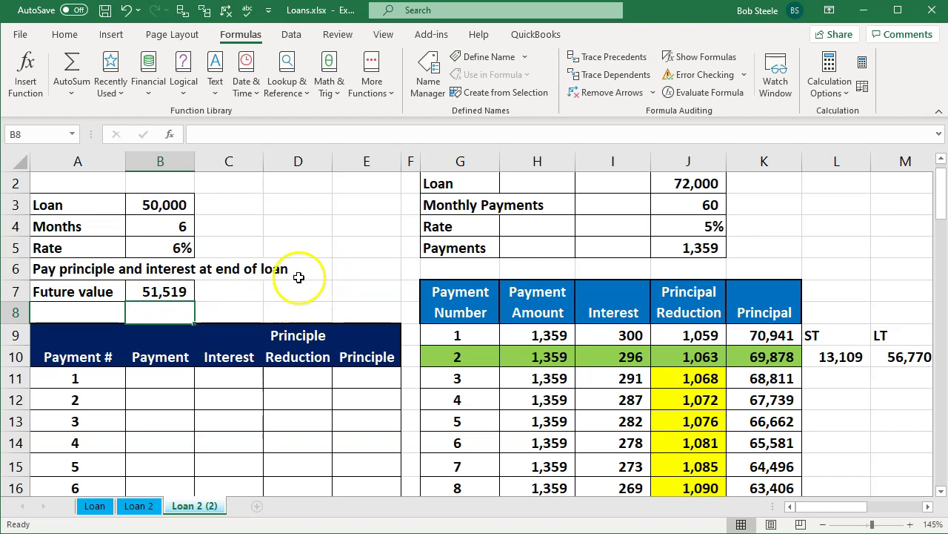
{"action": "left_click", "coordinate": [185, 291]}
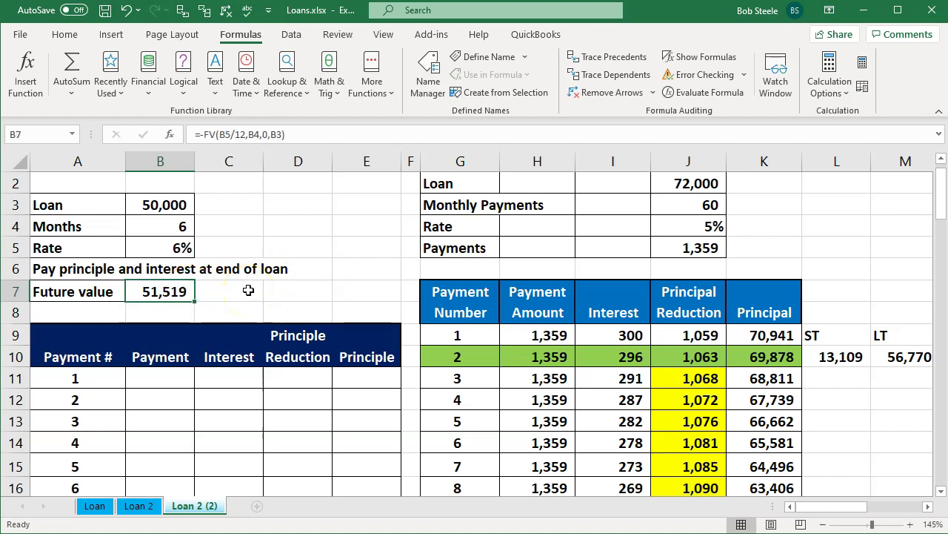
{"action": "left_click", "coordinate": [189, 249]}
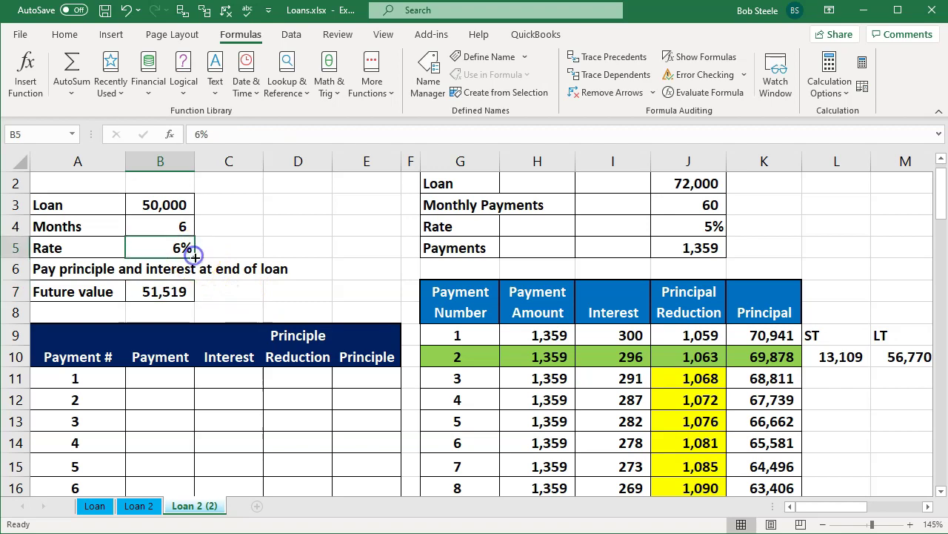
Copy the loan block B3:B7 into C3:C7 and inspect the copied C7 formula
{"action": "left_click_drag", "start_coordinate": [176, 209], "coordinate": [171, 289]}
{"action": "key", "text": "ctrl+c"}
{"action": "left_click", "coordinate": [230, 207]}
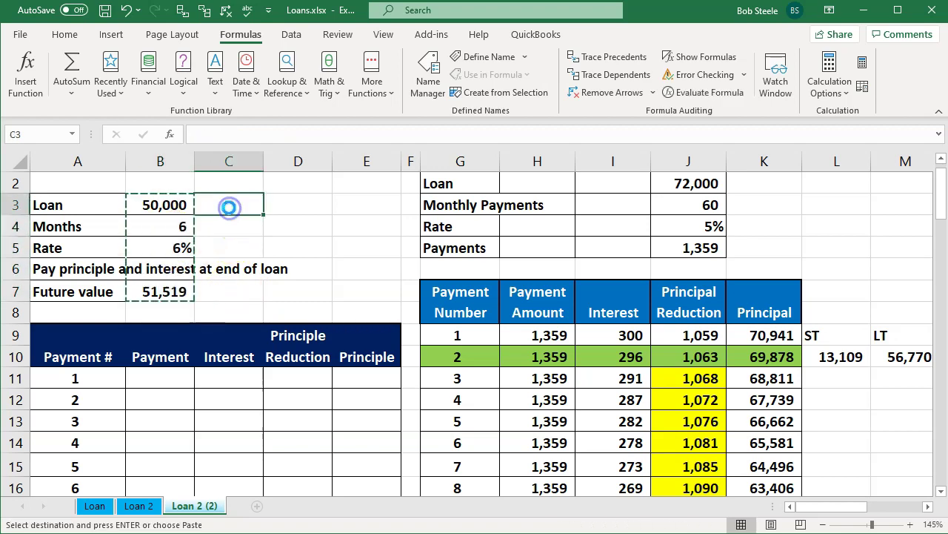
{"action": "key", "text": "ctrl+v"}
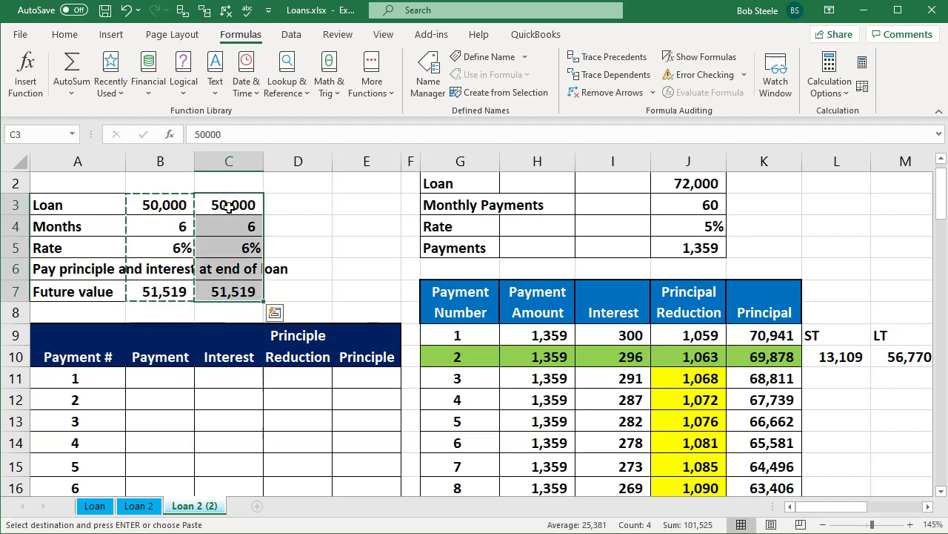
{"action": "left_click", "coordinate": [219, 289]}
{"action": "double_click", "coordinate": [219, 289]}
Clear the copied rate in C5 and check the C7 formula
{"action": "key", "text": "shift+Return"}
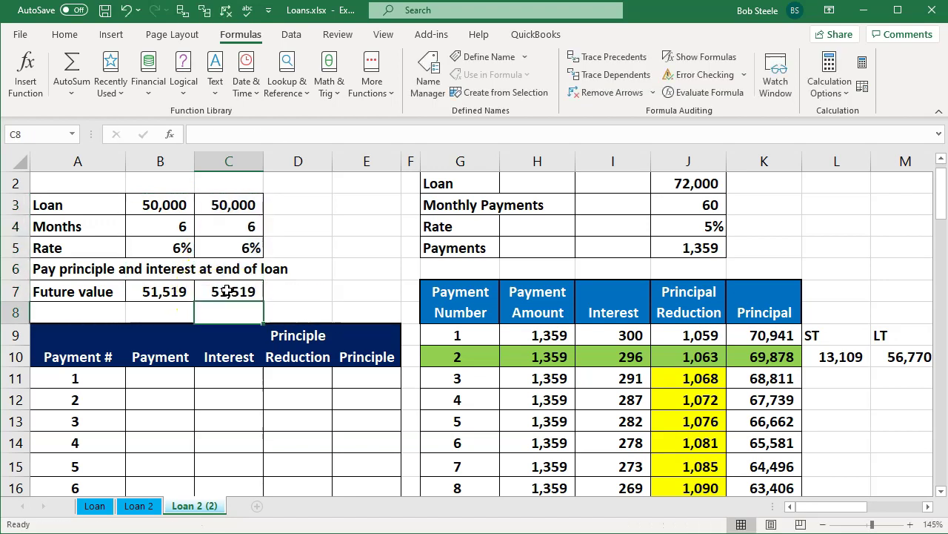
{"action": "key", "text": "Up"}
{"action": "key", "text": "Delete"}
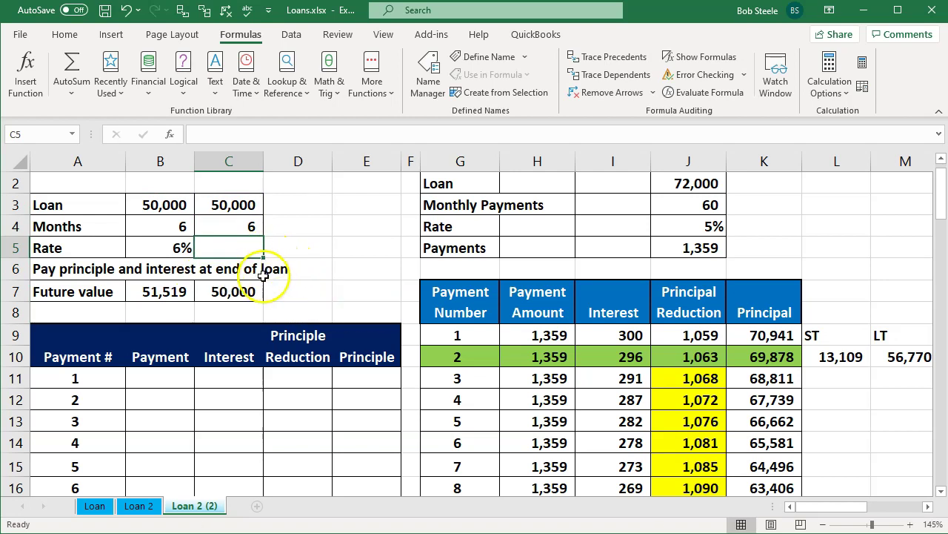
{"action": "double_click", "coordinate": [245, 287]}
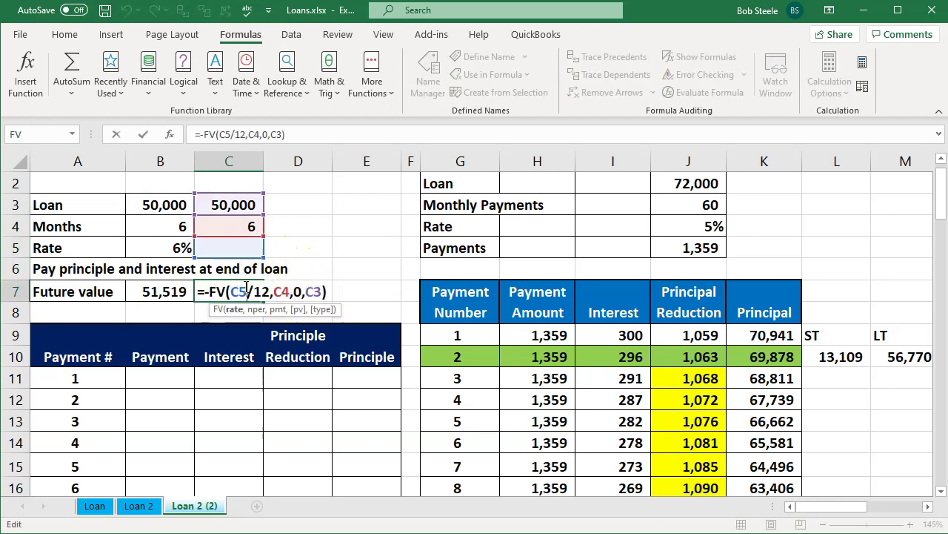
{"action": "key", "text": "Return"}
Compare column C's loan amount and months with the B5 rate and B7 formula
{"action": "left_click", "coordinate": [250, 248]}
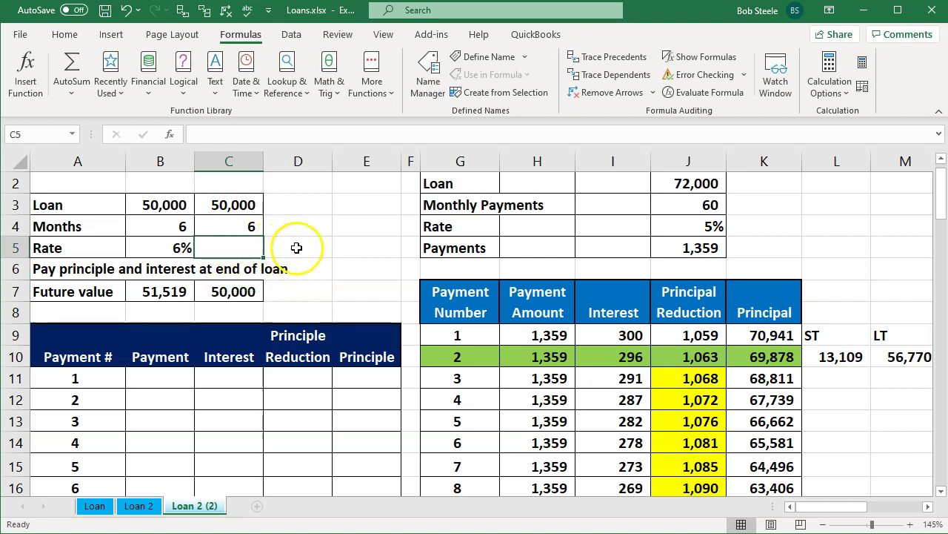
{"action": "left_click", "coordinate": [355, 246]}
{"action": "key", "text": "alt+a"}
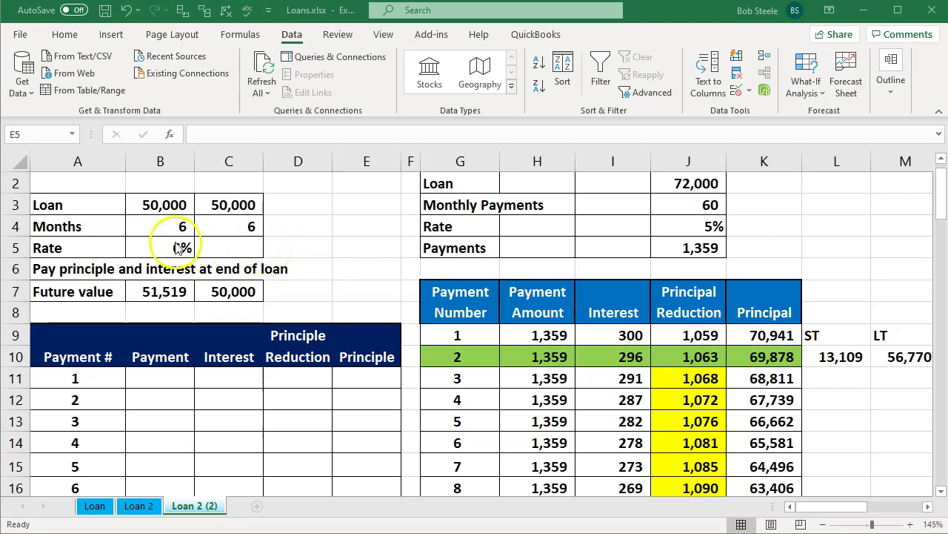
{"action": "left_click", "coordinate": [217, 202]}
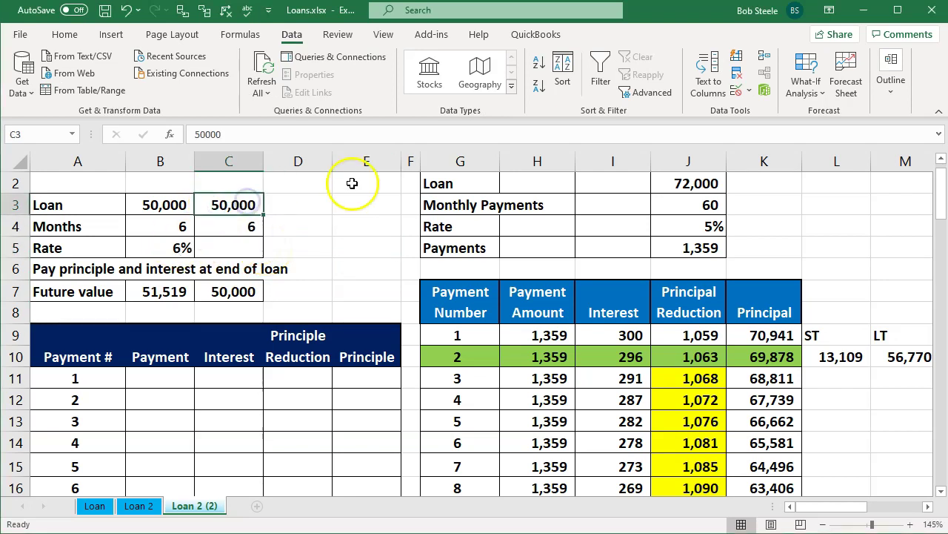
{"action": "left_click", "coordinate": [255, 228]}
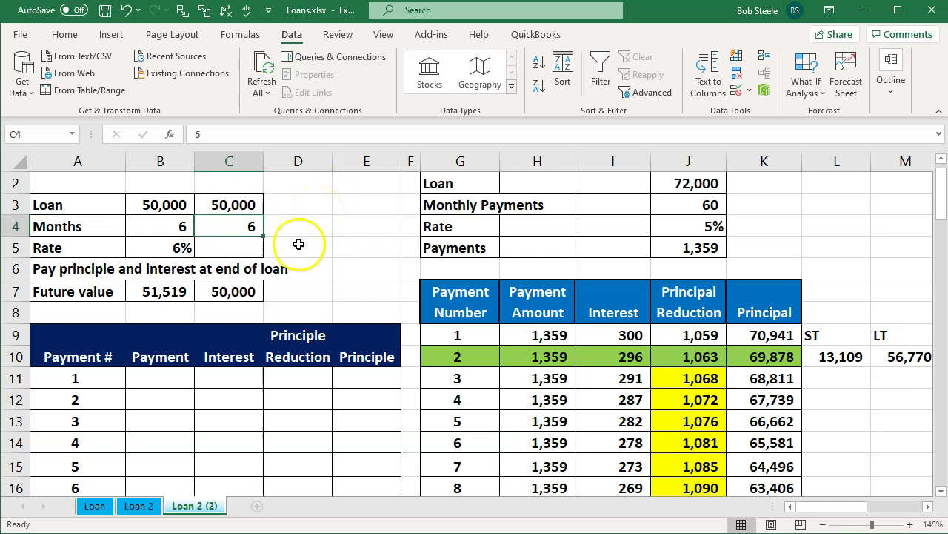
{"action": "left_click", "coordinate": [180, 292]}
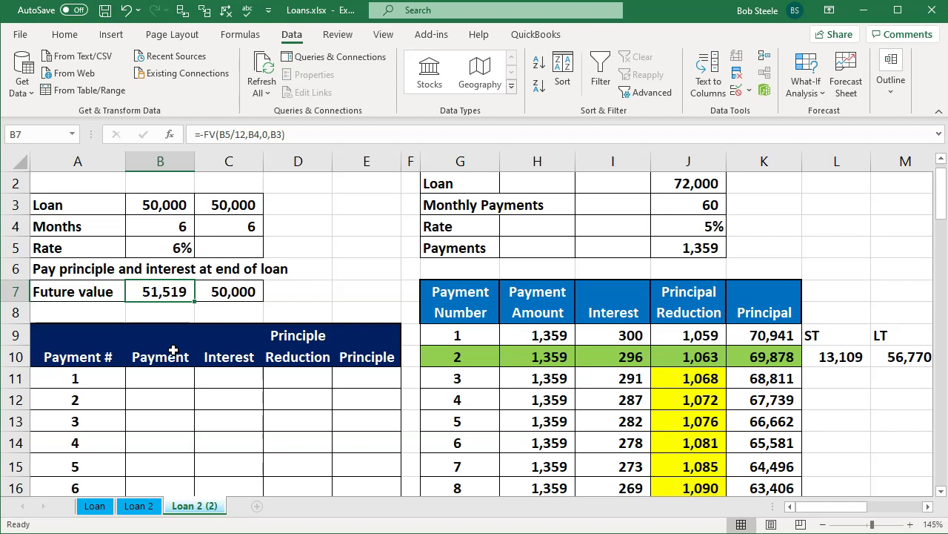
{"action": "left_click", "coordinate": [170, 250]}
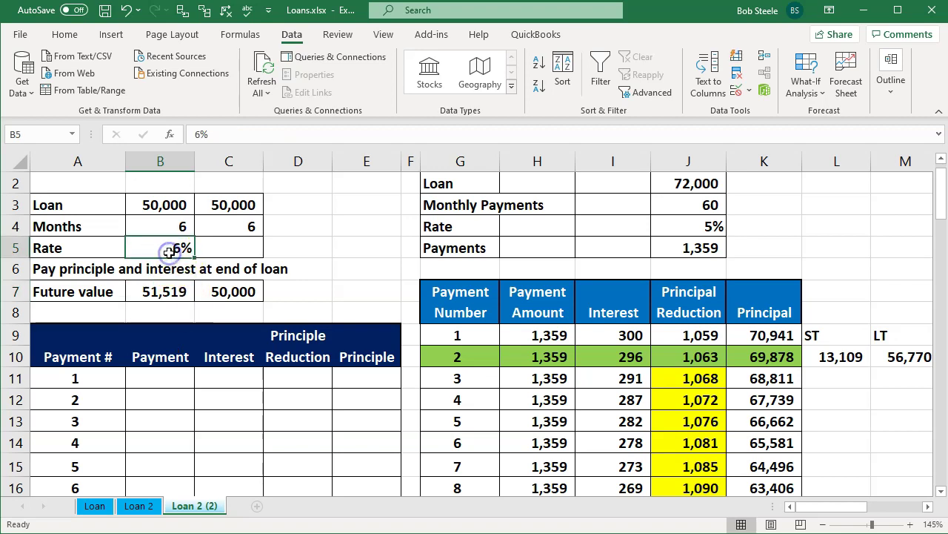
{"action": "left_click", "coordinate": [290, 254]}
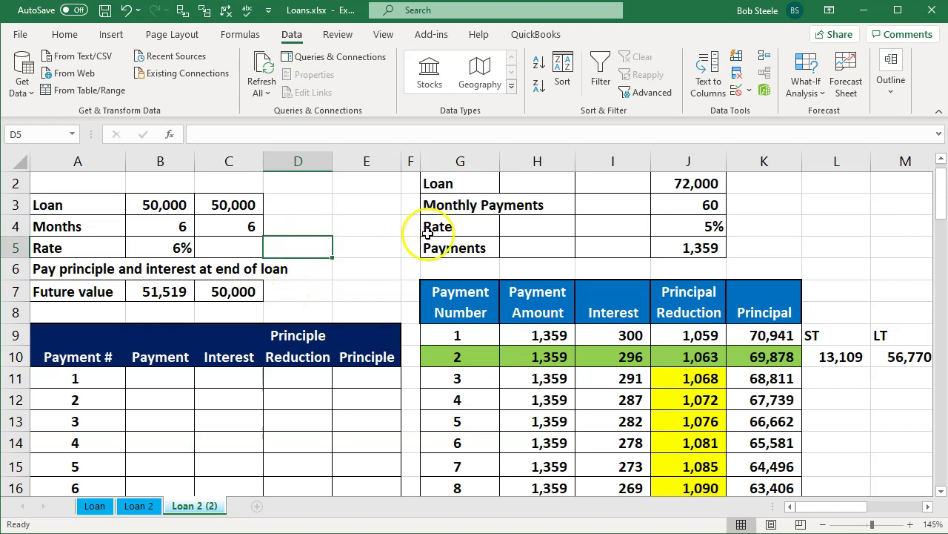
{"action": "left_click", "coordinate": [357, 246]}
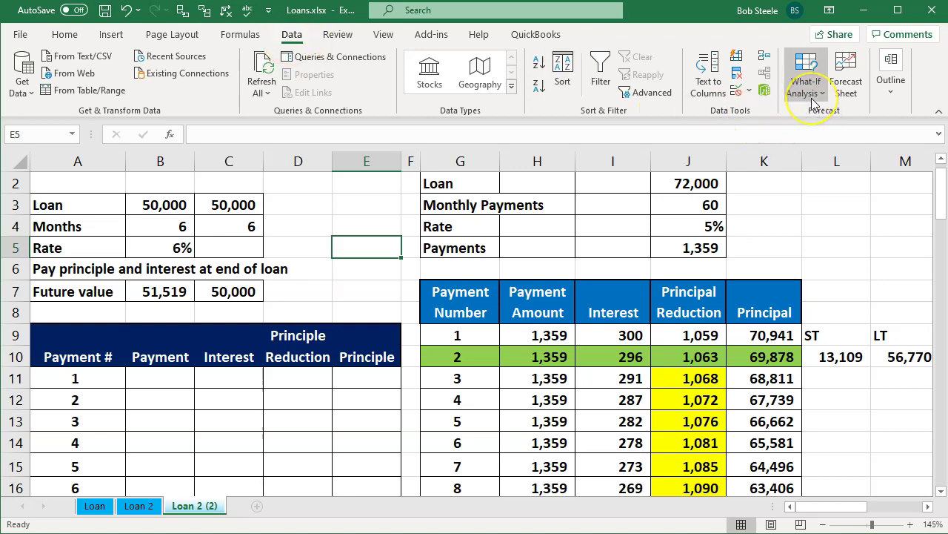
Review the C7 and B7 future value formulas side by side
{"action": "double_click", "coordinate": [247, 292]}
{"action": "key", "text": "Return"}
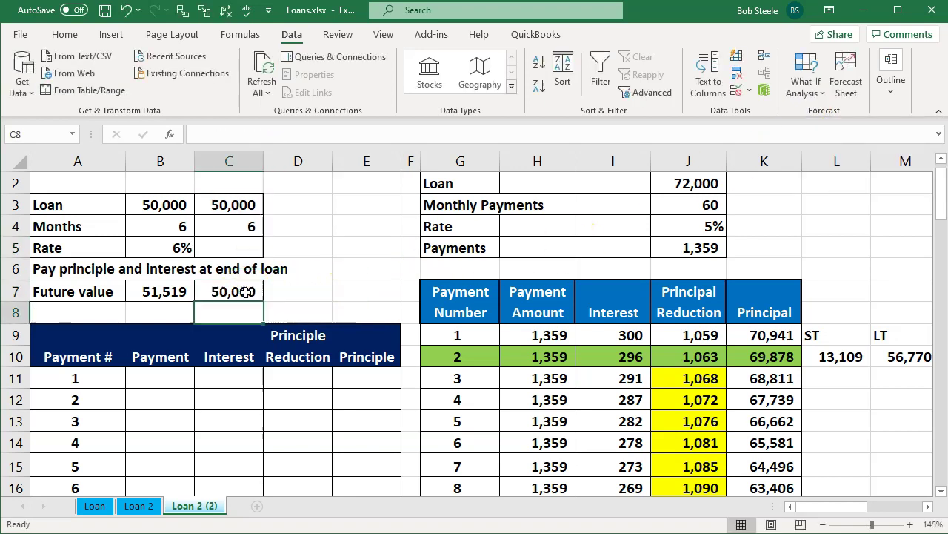
{"action": "double_click", "coordinate": [178, 291]}
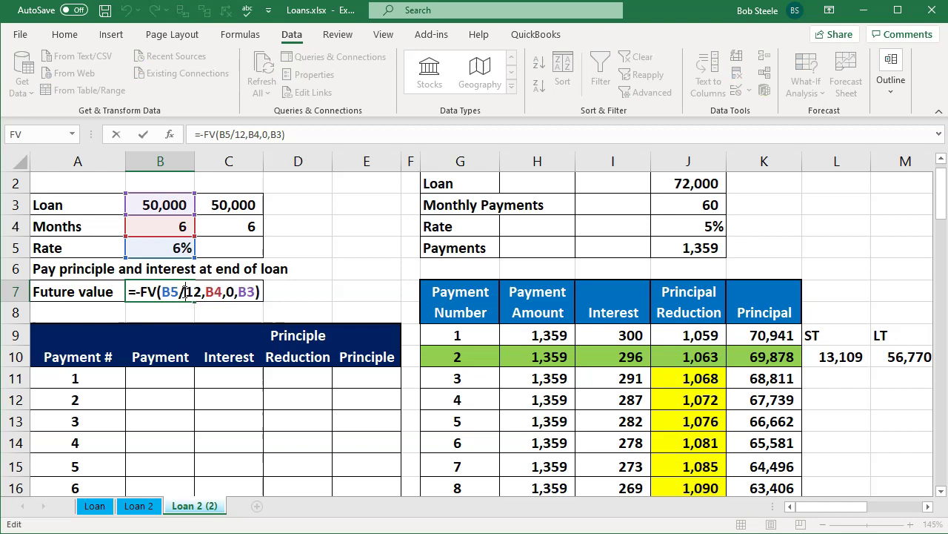
{"action": "key", "text": "Return"}
{"action": "left_click", "coordinate": [236, 291]}
Try trial rates of 2%, 3% and 4% in C5
{"action": "left_click", "coordinate": [244, 251]}
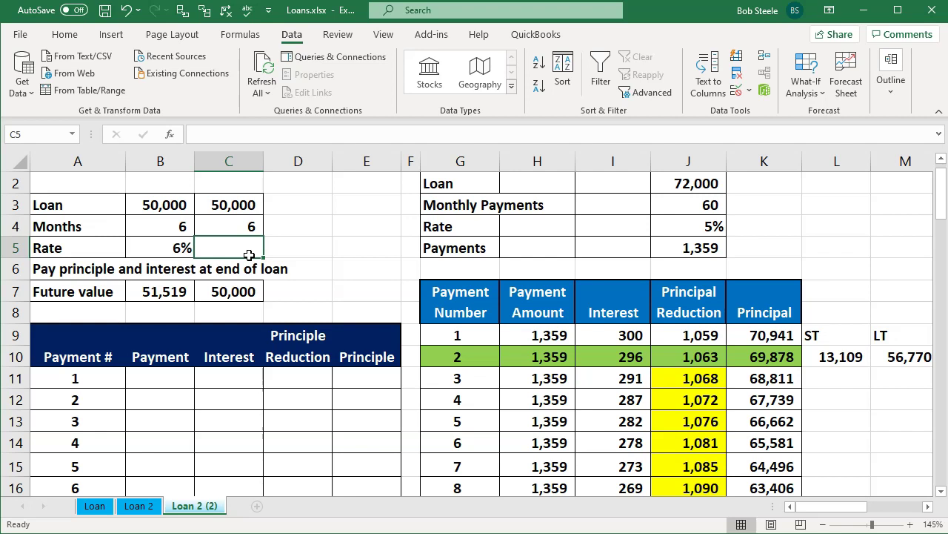
{"action": "type", "text": "2%"}
{"action": "key", "text": "Return"}
{"action": "left_click", "coordinate": [250, 252]}
{"action": "type", "text": "3%"}
{"action": "key", "text": "Return"}
{"action": "left_click", "coordinate": [250, 252]}
{"action": "type", "text": "4%"}
{"action": "key", "text": "Return"}
Clear the trial rate from C5, leaving C7 at 50,000
{"action": "left_click", "coordinate": [249, 252]}
{"action": "key", "text": "Delete"}
{"action": "key", "text": "Right"}
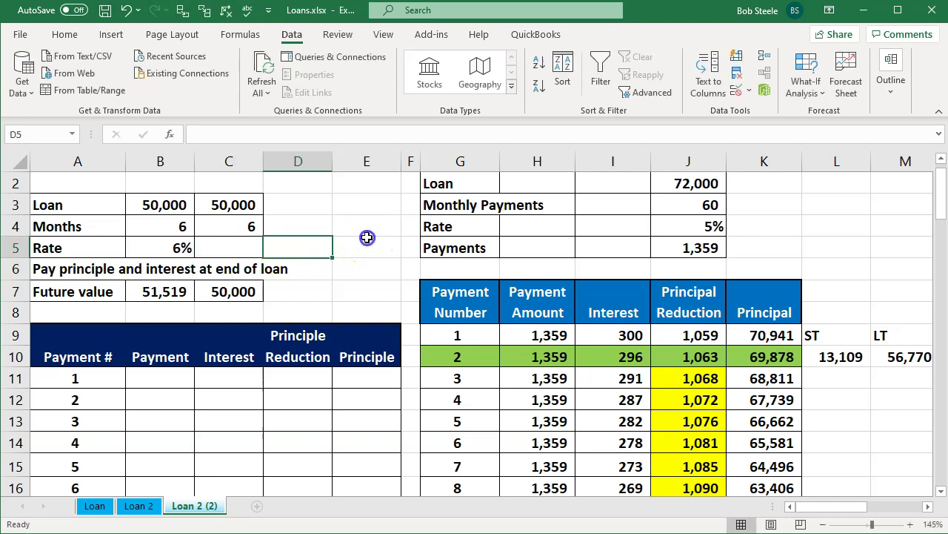
{"action": "left_click", "coordinate": [366, 243]}
Goal Seek C7 to 51519 by changing C5, solving the rate to 6%
{"action": "left_click", "coordinate": [804, 81]}
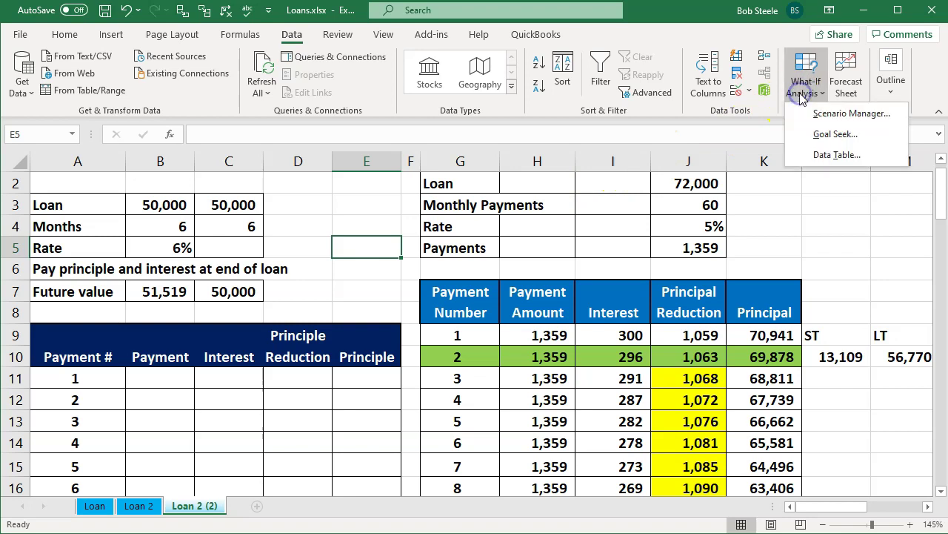
{"action": "left_click", "coordinate": [813, 132]}
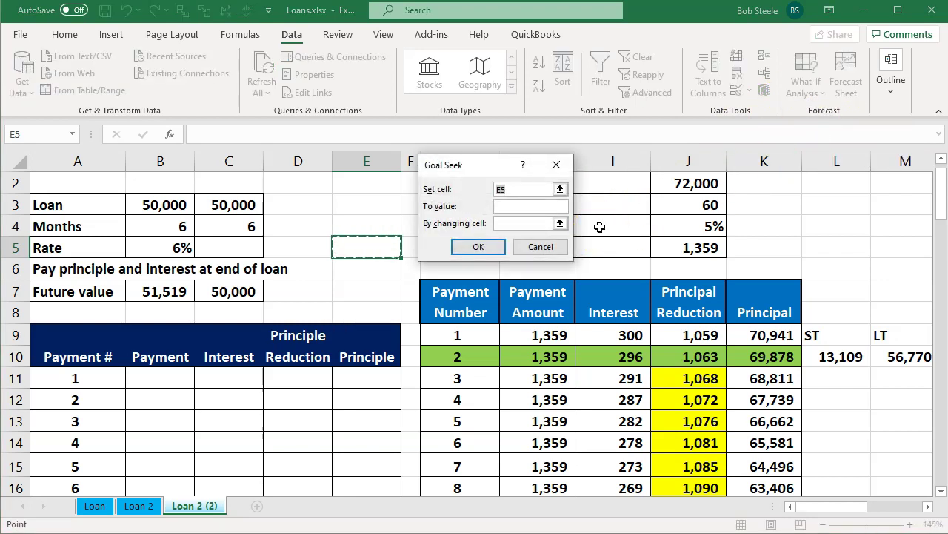
{"action": "left_click", "coordinate": [231, 291]}
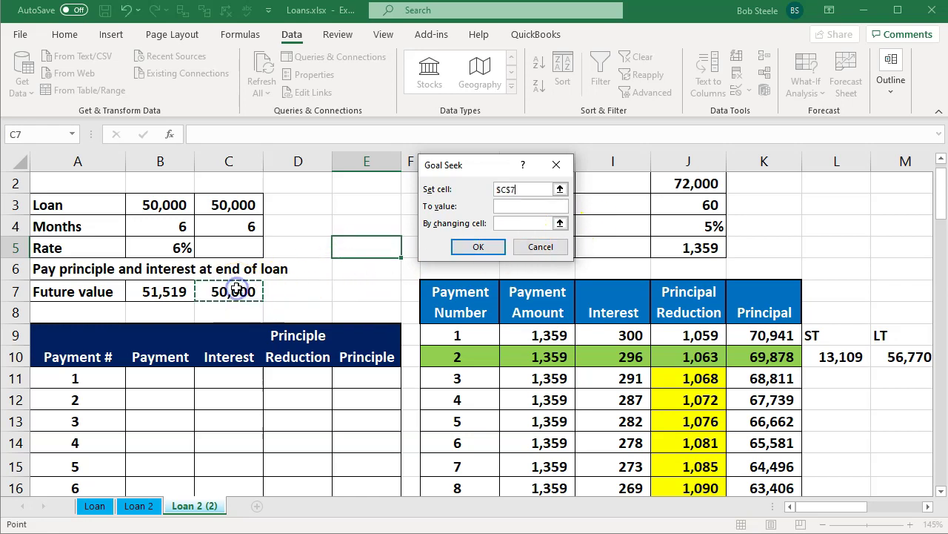
{"action": "left_click", "coordinate": [532, 206]}
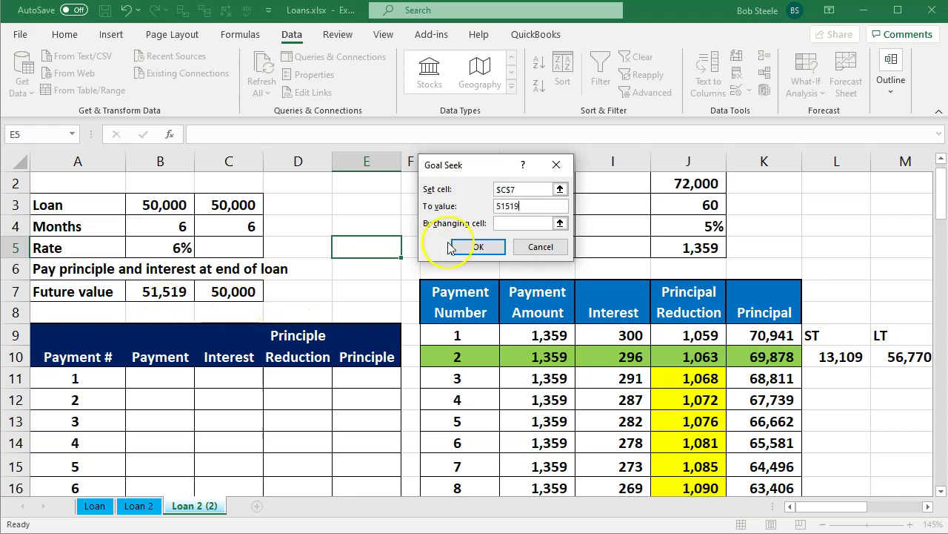
{"action": "left_click", "coordinate": [505, 222]}
{"action": "left_click", "coordinate": [237, 247]}
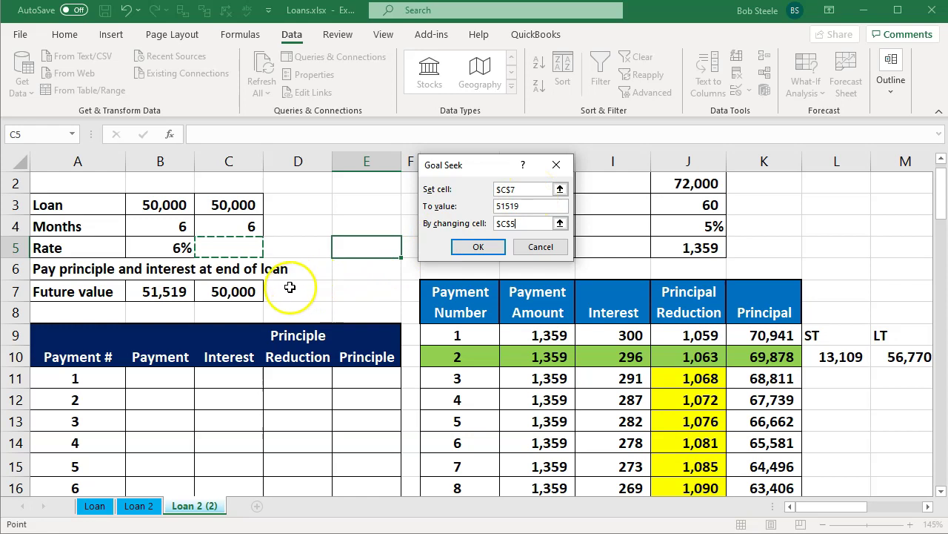
{"action": "left_click", "coordinate": [532, 205]}
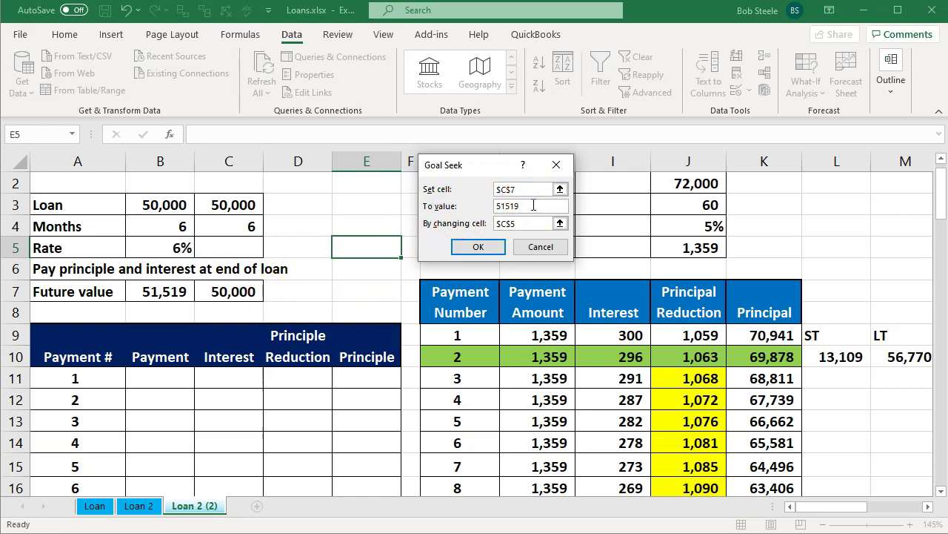
{"action": "left_click", "coordinate": [532, 223]}
{"action": "left_click", "coordinate": [255, 256]}
{"action": "left_click", "coordinate": [462, 253]}
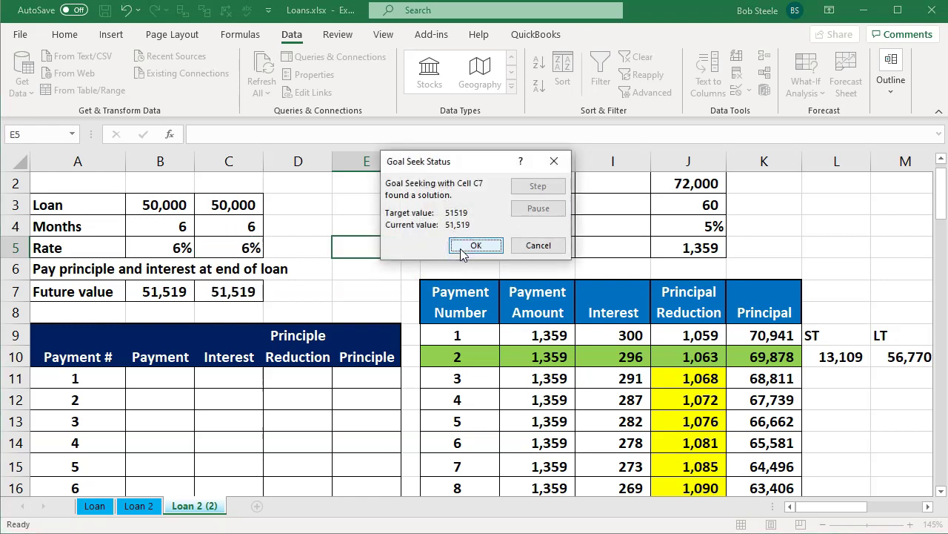
{"action": "left_click", "coordinate": [462, 252]}
{"action": "left_click", "coordinate": [315, 294]}
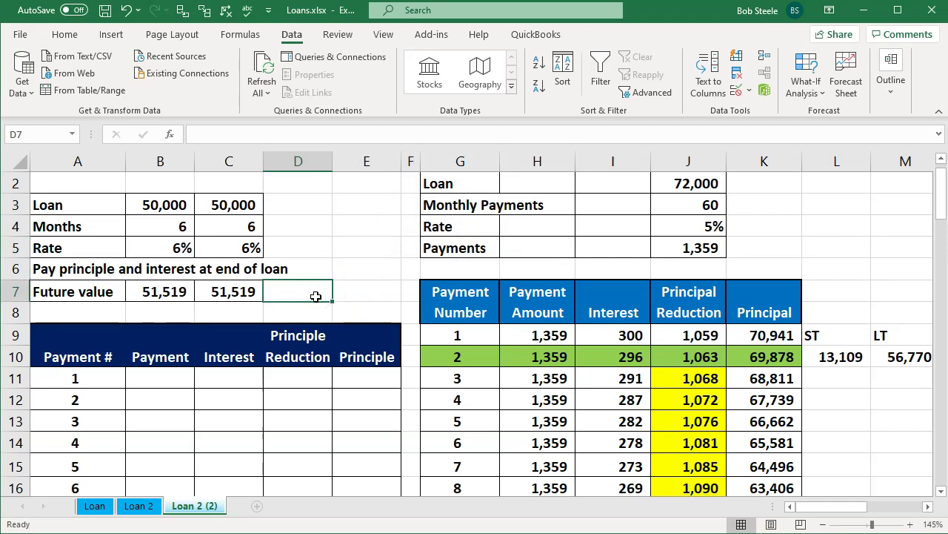
Enter 0 as the payment in each of B11 through B16
{"action": "scroll", "coordinate": [250, 304], "scroll_direction": "down", "scroll_amount": 1}
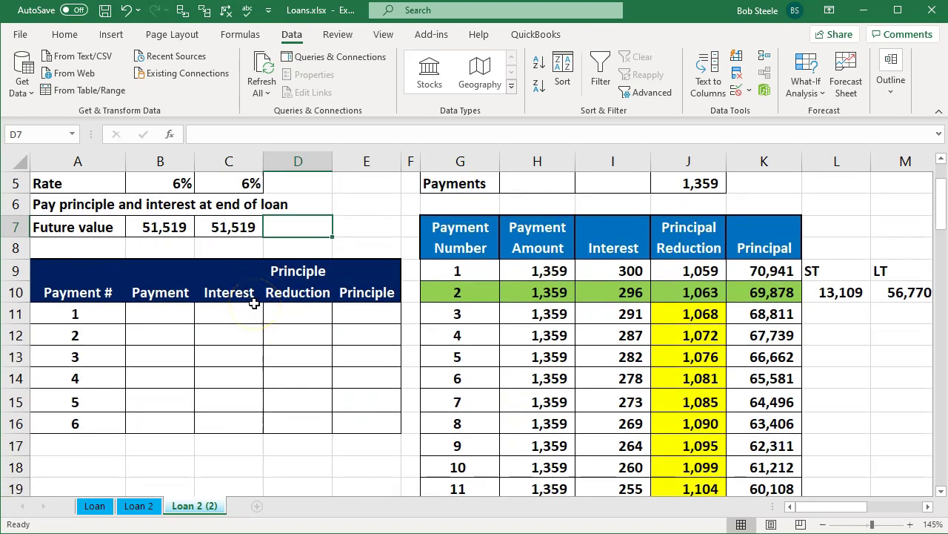
{"action": "left_click", "coordinate": [523, 326]}
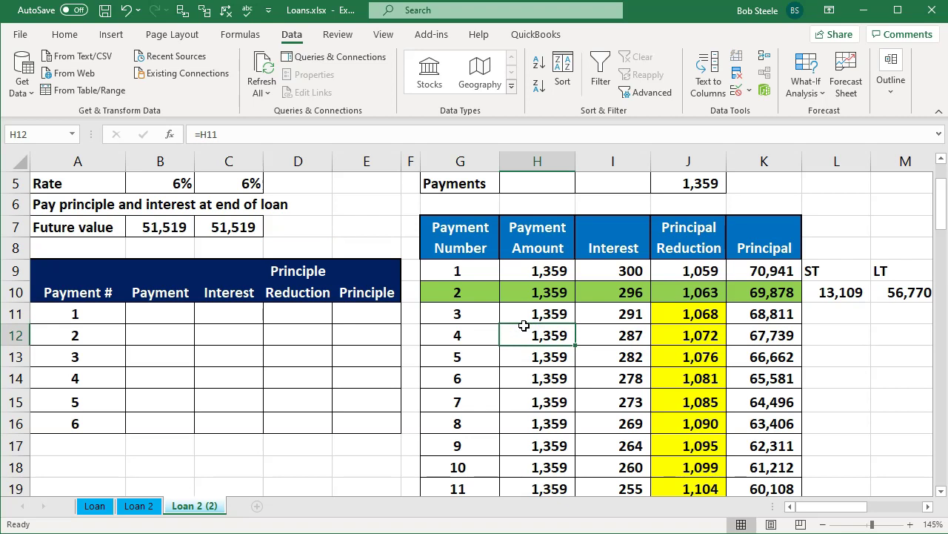
{"action": "key", "text": "Left"}
{"action": "key", "text": "Left"}
{"action": "key", "text": "Left"}
{"action": "key", "text": "Left"}
{"action": "key", "text": "Left"}
{"action": "key", "text": "Left"}
{"action": "key", "text": "Up"}
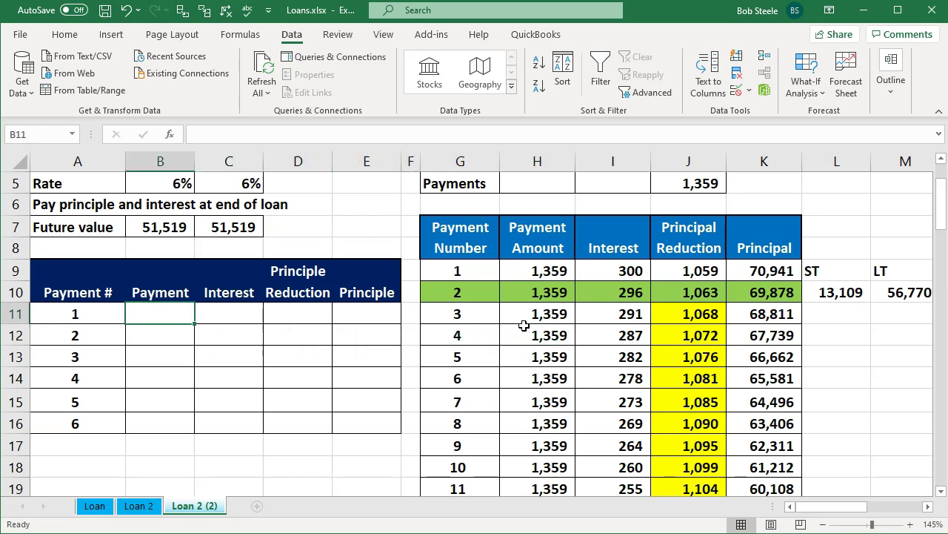
{"action": "type", "text": "0 0 0 0 0 0"}
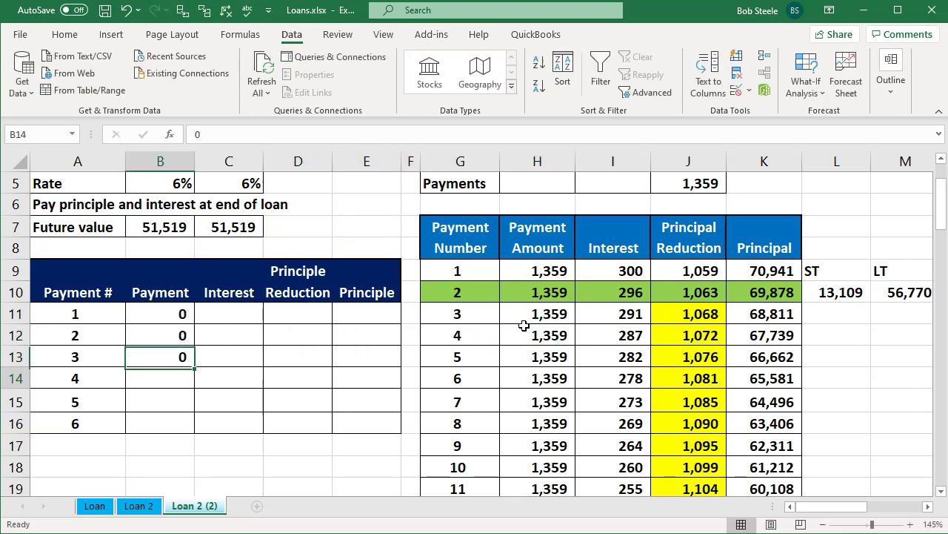
{"action": "key", "text": "Return"}
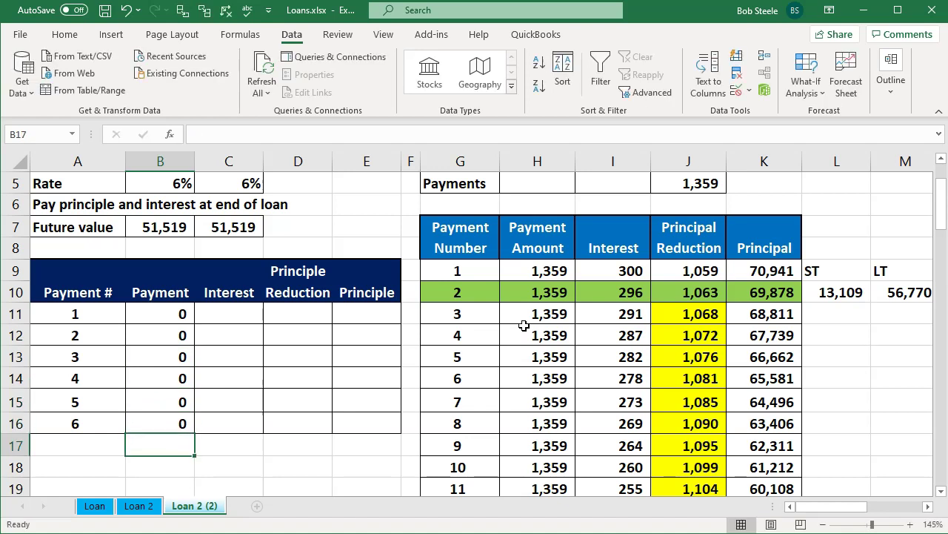
Enter =B3*B5/12 in C11 for the first month's interest of 250.00
{"action": "key", "text": "Right"}
{"action": "key", "text": "Up"}
{"action": "key", "text": "Up"}
{"action": "key", "text": "Up"}
{"action": "key", "text": "Up"}
{"action": "key", "text": "Up"}
{"action": "key", "text": "Up"}
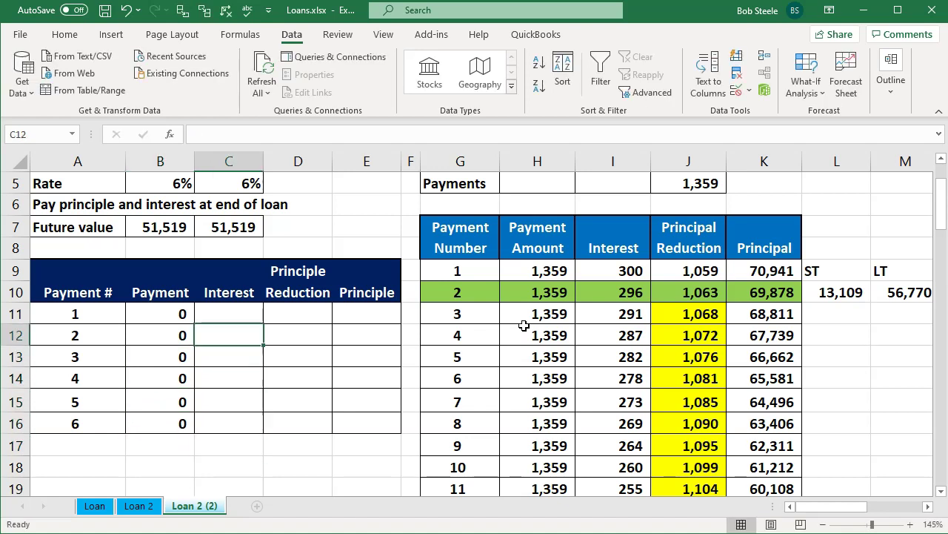
{"action": "scroll", "coordinate": [454, 358], "scroll_direction": "up", "scroll_amount": 1}
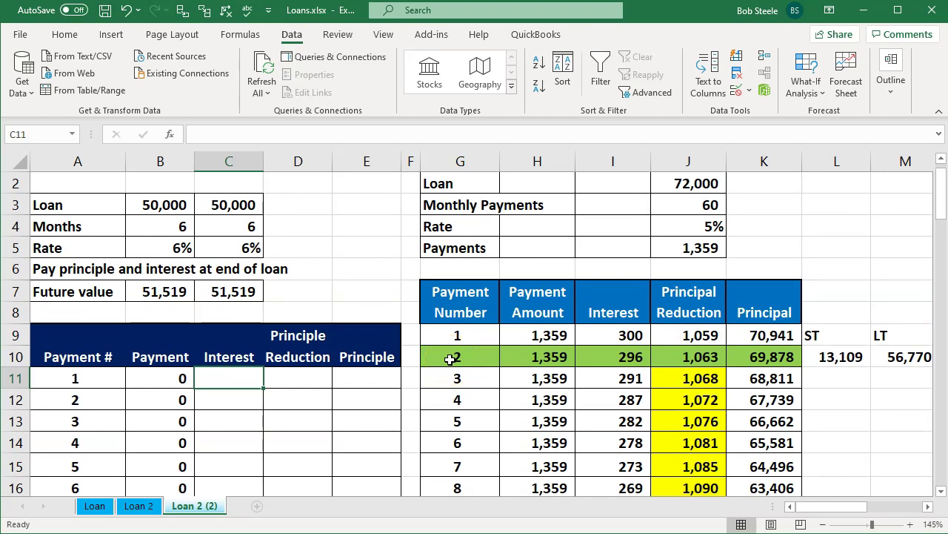
{"action": "type", "text": "="}
{"action": "key", "text": "Up"}
{"action": "key", "text": "Up"}
{"action": "key", "text": "Up"}
{"action": "key", "text": "Up"}
{"action": "key", "text": "Up"}
{"action": "key", "text": "Up"}
{"action": "key", "text": "Up"}
{"action": "key", "text": "Up"}
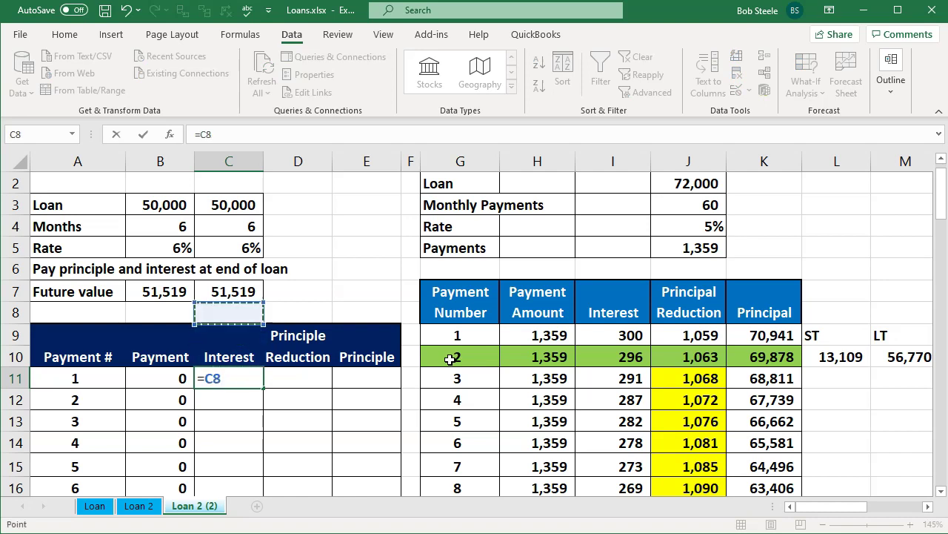
{"action": "key", "text": "Left"}
{"action": "type", "text": "*"}
{"action": "key", "text": "Up"}
{"action": "key", "text": "Up"}
{"action": "key", "text": "Up"}
{"action": "key", "text": "Up"}
{"action": "key", "text": "Up"}
{"action": "key", "text": "Up"}
{"action": "key", "text": "Left"}
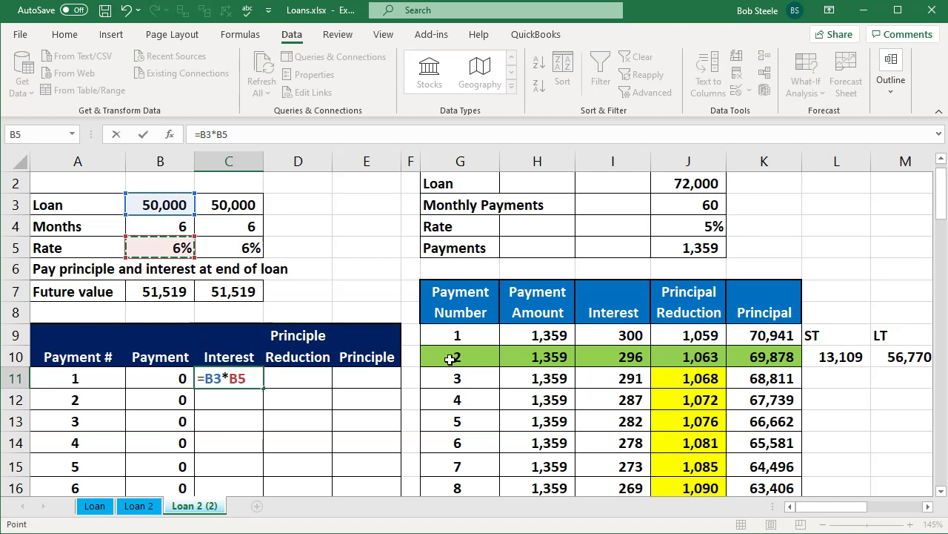
{"action": "type", "text": "/12"}
{"action": "key", "text": "Return"}
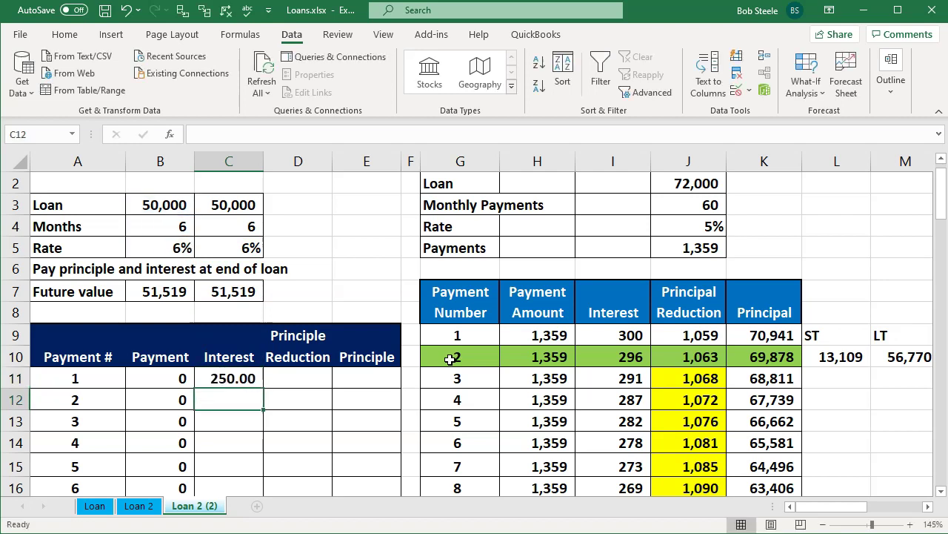
{"action": "key", "text": "Up"}
{"action": "key", "text": "Right"}
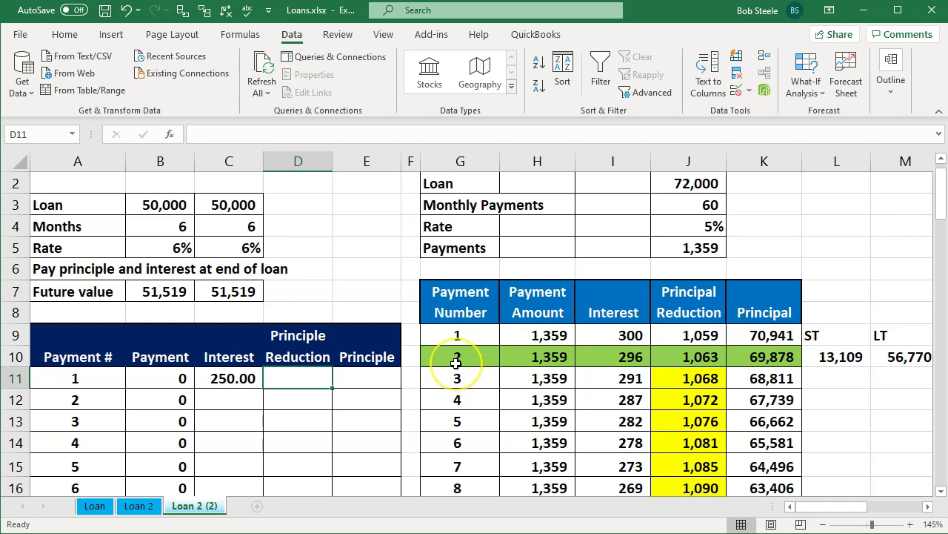
Enter the payment 1 principal increase in D11 as =+C11
{"action": "type", "text": "+"}
{"action": "key", "text": "Left"}
{"action": "key", "text": "Return"}
{"action": "key", "text": "Up"}
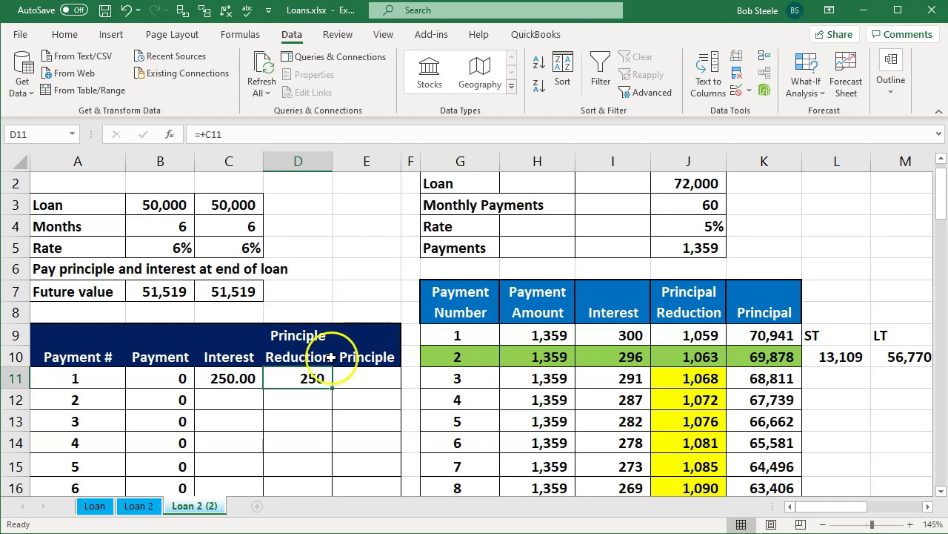
Rename the Reduction header to Increase and correct 'Principle' to 'Principal' in D9 and E10
{"action": "left_click", "coordinate": [329, 358]}
{"action": "key", "text": "F2"}
{"action": "key", "text": "BackSpace"}
{"action": "key", "text": "BackSpace"}
{"action": "key", "text": "BackSpace"}
{"action": "key", "text": "BackSpace"}
{"action": "key", "text": "BackSpace"}
{"action": "key", "text": "BackSpace"}
{"action": "key", "text": "BackSpace"}
{"action": "key", "text": "BackSpace"}
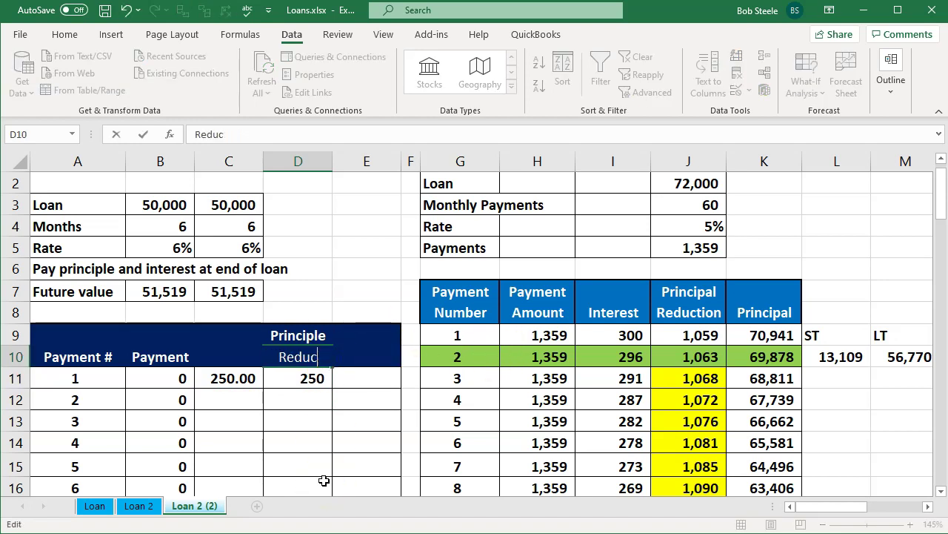
{"action": "type", "text": "Increase"}
{"action": "key", "text": "Return"}
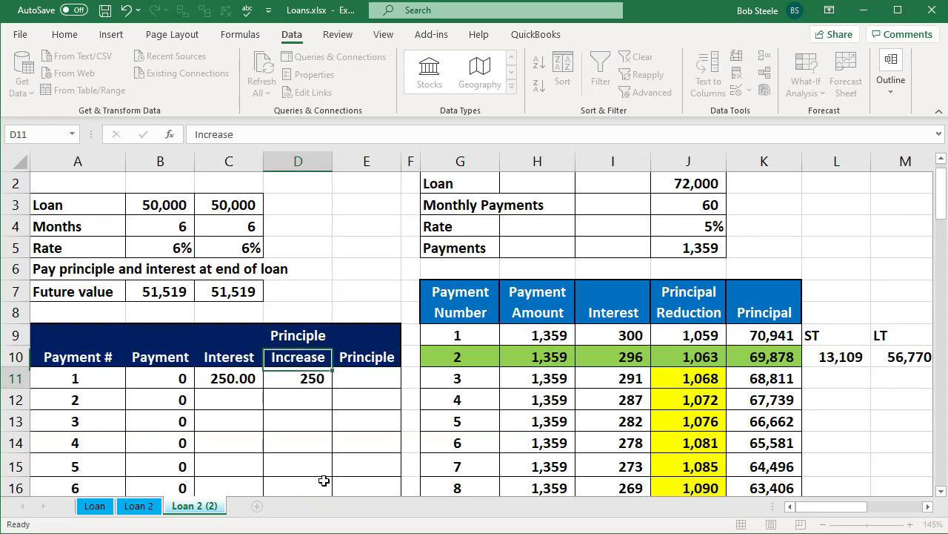
{"action": "double_click", "coordinate": [319, 336]}
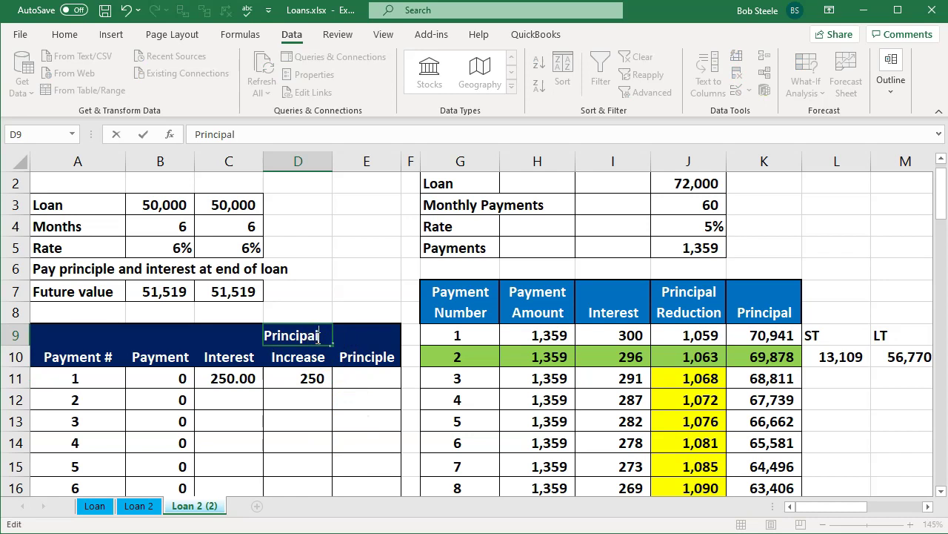
{"action": "key", "text": "Return"}
{"action": "double_click", "coordinate": [376, 355]}
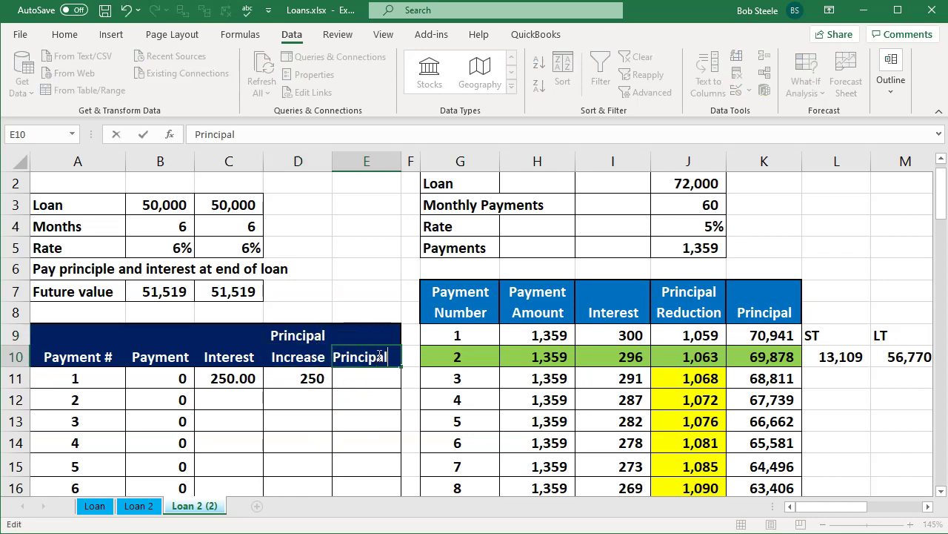
{"action": "key", "text": "Return"}
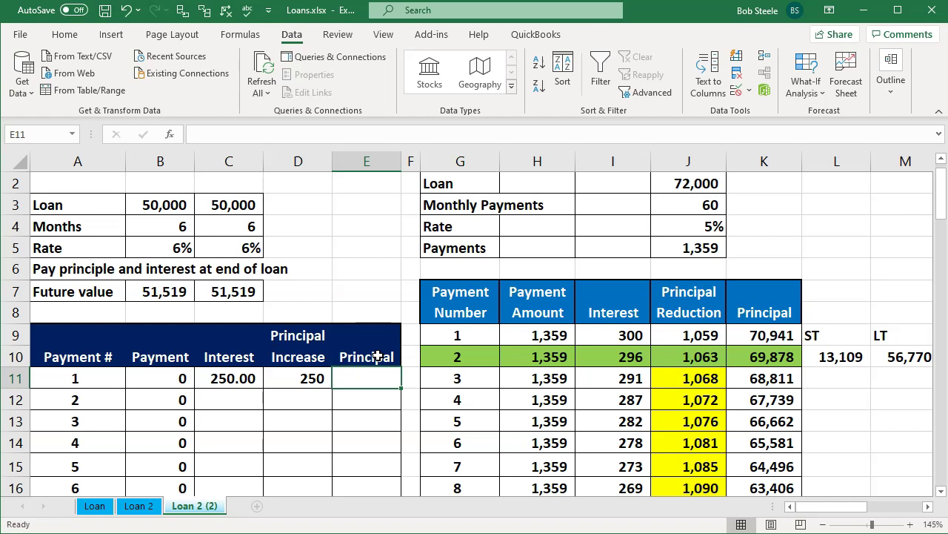
Set the payment 1 principal in E11 to the loan amount C3 plus D11
{"action": "type", "text": "="}
{"action": "key", "text": "Up"}
{"action": "key", "text": "Up"}
{"action": "key", "text": "Up"}
{"action": "key", "text": "Up"}
{"action": "key", "text": "Up"}
{"action": "key", "text": "Up"}
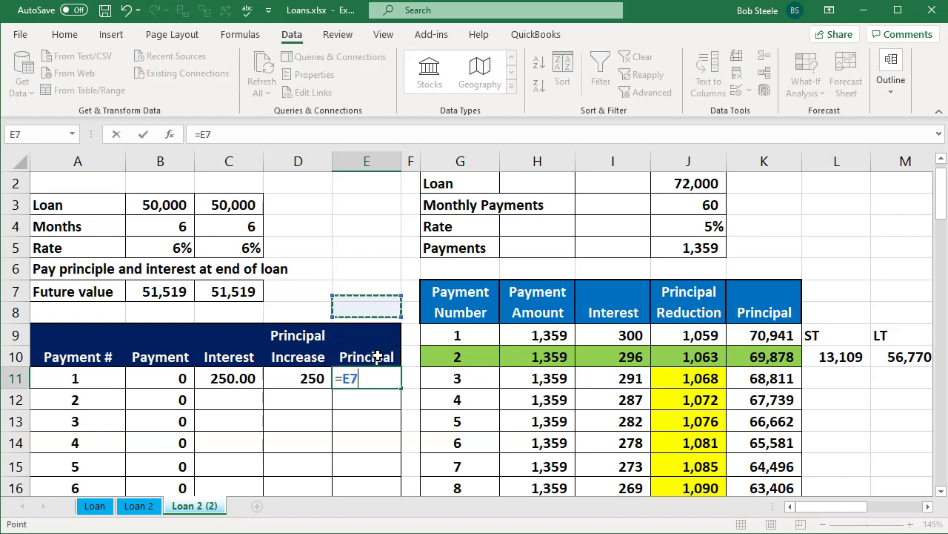
{"action": "key", "text": "Up"}
{"action": "key", "text": "Left"}
{"action": "key", "text": "Left"}
{"action": "key", "text": "Up"}
{"action": "type", "text": "+"}
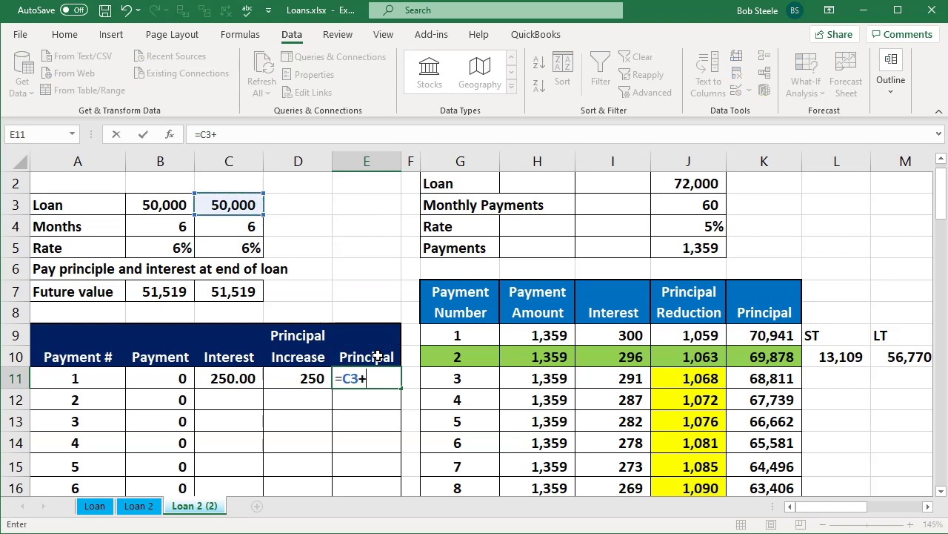
{"action": "key", "text": "Left"}
{"action": "key", "text": "Return"}
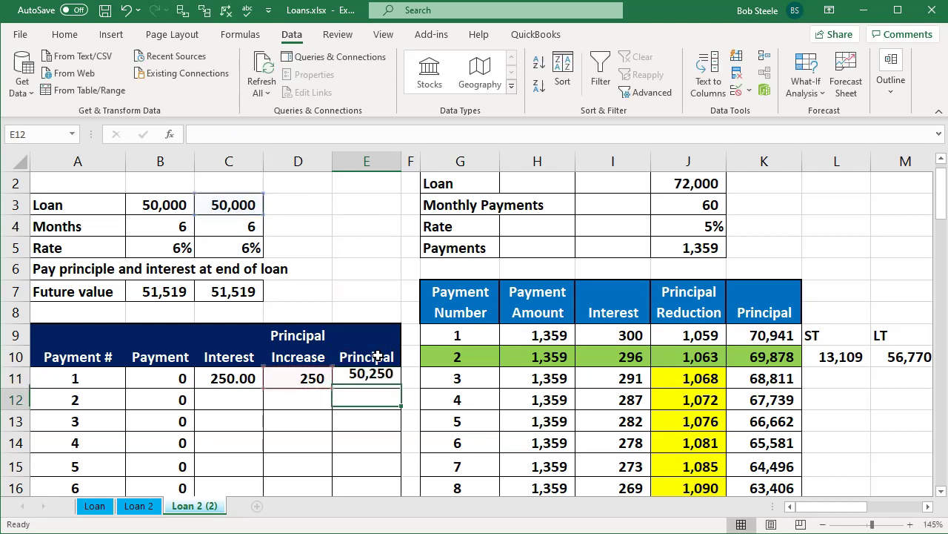
Enter the payment 2 interest in C12 as prior balance E11 times the rate over 12
{"action": "key", "text": "Left"}
{"action": "key", "text": "Left"}
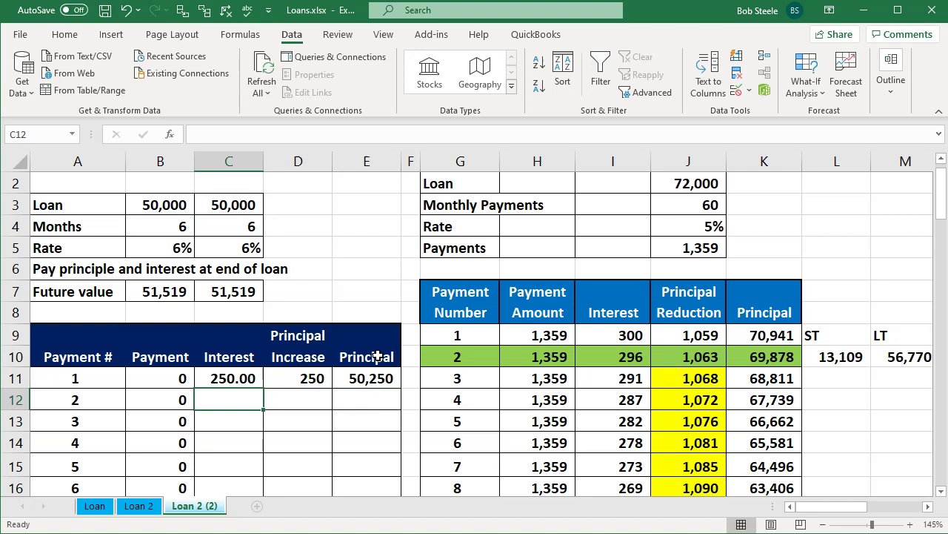
{"action": "type", "text": "="}
{"action": "key", "text": "Right"}
{"action": "key", "text": "Right"}
{"action": "key", "text": "Up"}
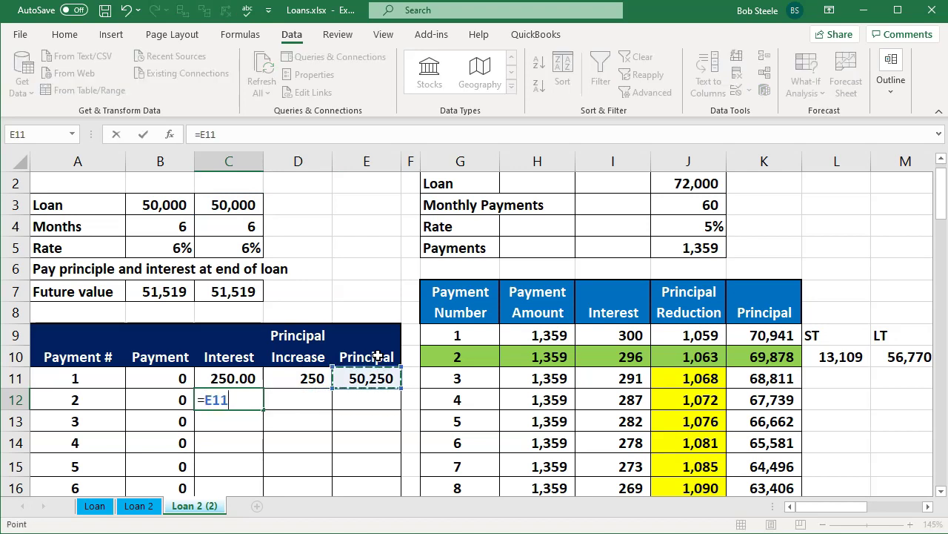
{"action": "type", "text": "*"}
{"action": "key", "text": "Up"}
{"action": "key", "text": "Up"}
{"action": "key", "text": "Up"}
{"action": "key", "text": "Up"}
{"action": "key", "text": "Up"}
{"action": "key", "text": "Up"}
{"action": "key", "text": "Up"}
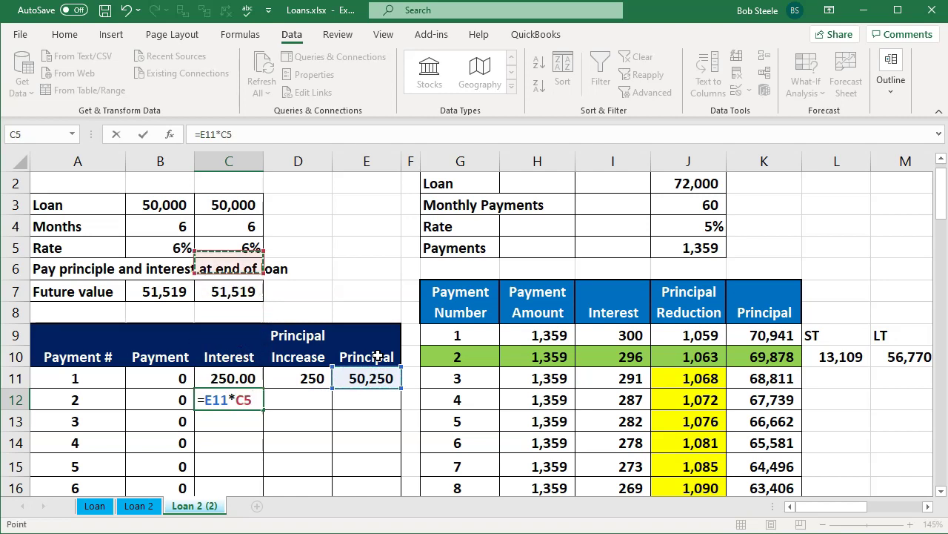
{"action": "key", "text": "Left"}
{"action": "type", "text": "/12"}
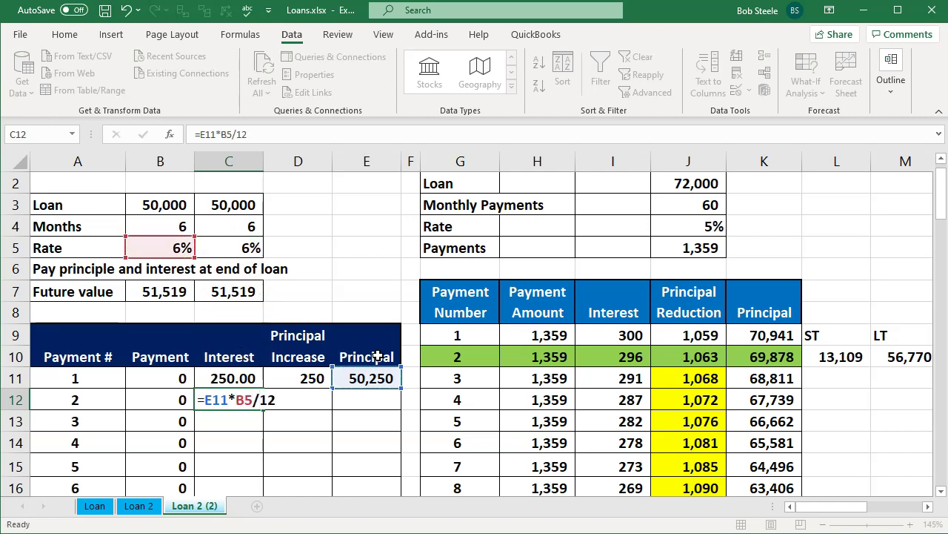
{"action": "key", "text": "Return"}
Fill payment 2's principal increase D12 (=C12) and principal E12 (=E11+D12)
{"action": "key", "text": "Up"}
{"action": "key", "text": "Right"}
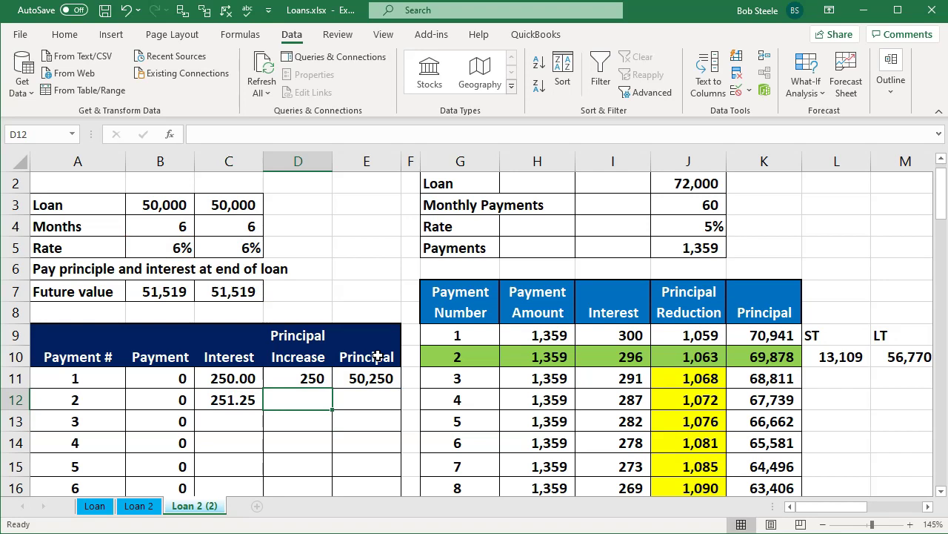
{"action": "type", "text": "="}
{"action": "key", "text": "Left"}
{"action": "key", "text": "Return"}
{"action": "key", "text": "Up"}
{"action": "key", "text": "Right"}
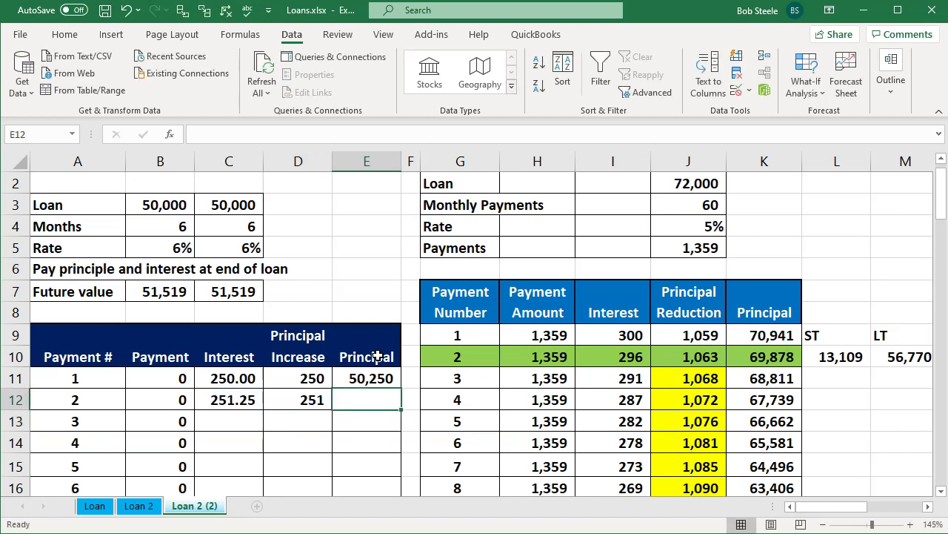
{"action": "type", "text": "="}
{"action": "key", "text": "Up"}
{"action": "type", "text": "+"}
{"action": "key", "text": "Left"}
{"action": "key", "text": "Return"}
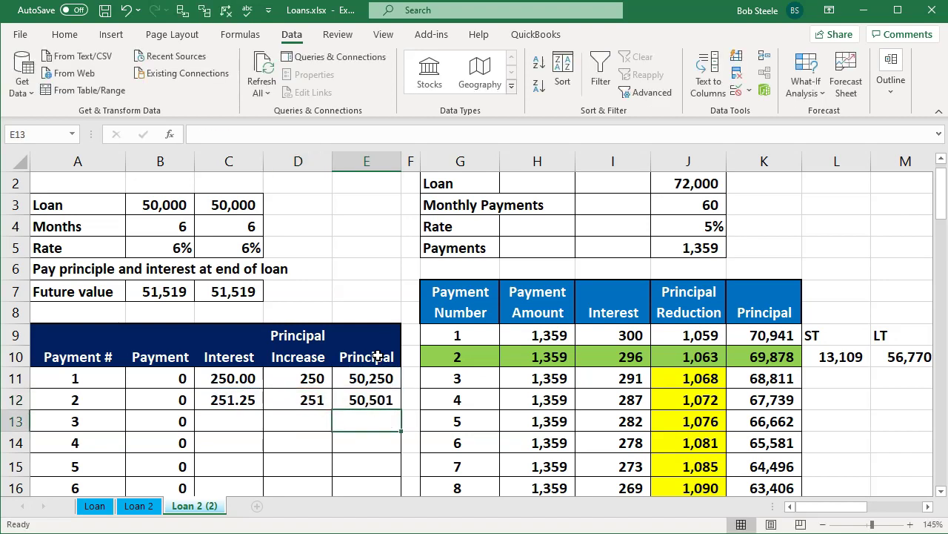
Enter the payment 3 interest in C13 as =E12*C5/12
{"action": "key", "text": "Left"}
{"action": "key", "text": "Left"}
{"action": "type", "text": "="}
{"action": "key", "text": "Right"}
{"action": "key", "text": "Right"}
{"action": "key", "text": "Right"}
{"action": "key", "text": "Up"}
{"action": "key", "text": "Left"}
{"action": "type", "text": "*"}
{"action": "key", "text": "Up"}
{"action": "key", "text": "Up"}
{"action": "key", "text": "Up"}
{"action": "key", "text": "Up"}
{"action": "key", "text": "Up"}
{"action": "key", "text": "Up"}
{"action": "key", "text": "Up"}
{"action": "key", "text": "Up"}
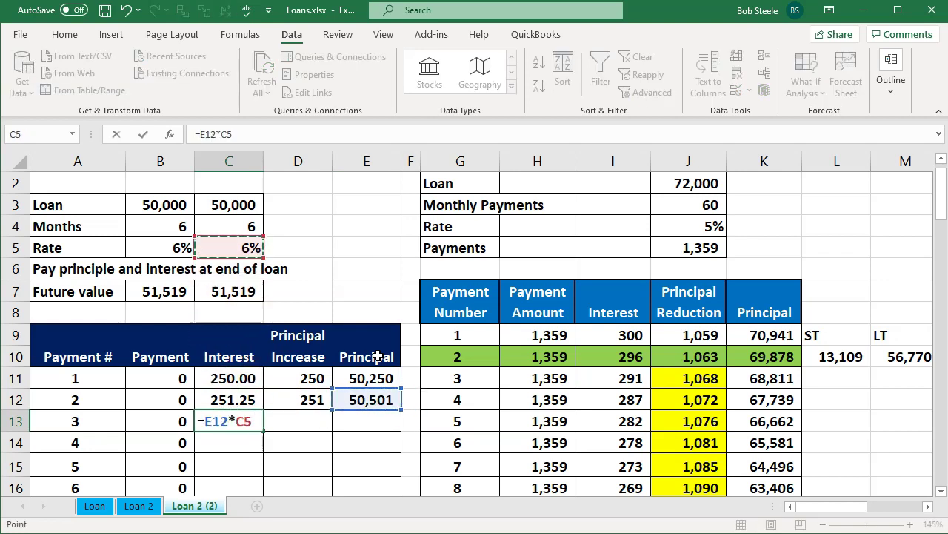
{"action": "type", "text": "/12"}
{"action": "key", "text": "Return"}
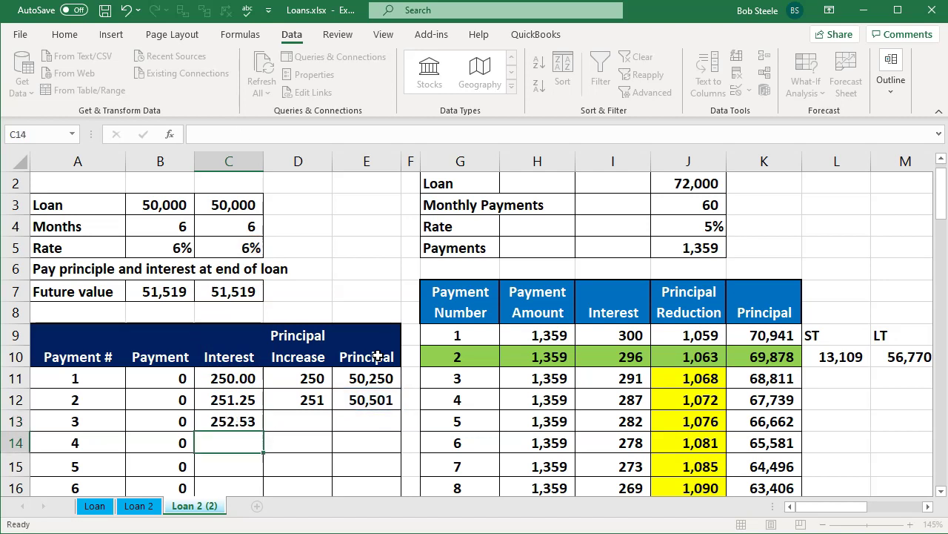
Fill payment 3's increase D13 (=+C13) and principal E13 (=+E12+D13)
{"action": "key", "text": "Up"}
{"action": "key", "text": "Right"}
{"action": "type", "text": "+"}
{"action": "key", "text": "Left"}
{"action": "key", "text": "Return"}
{"action": "key", "text": "Up"}
{"action": "key", "text": "Right"}
{"action": "type", "text": "+"}
{"action": "key", "text": "Up"}
{"action": "type", "text": "+"}
{"action": "key", "text": "Left"}
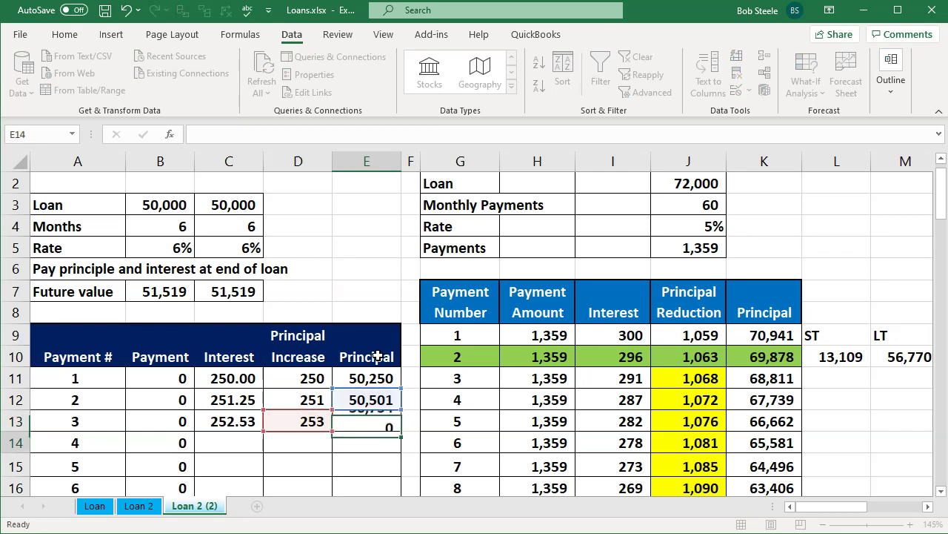
{"action": "key", "text": "Return"}
Copy the payment 3 formulas into row 14, inspect them, then clear the incorrect row 14
{"action": "left_click_drag", "start_coordinate": [229, 421], "coordinate": [390, 422]}
{"action": "scroll", "coordinate": [405, 463], "scroll_direction": "down", "scroll_amount": 1}
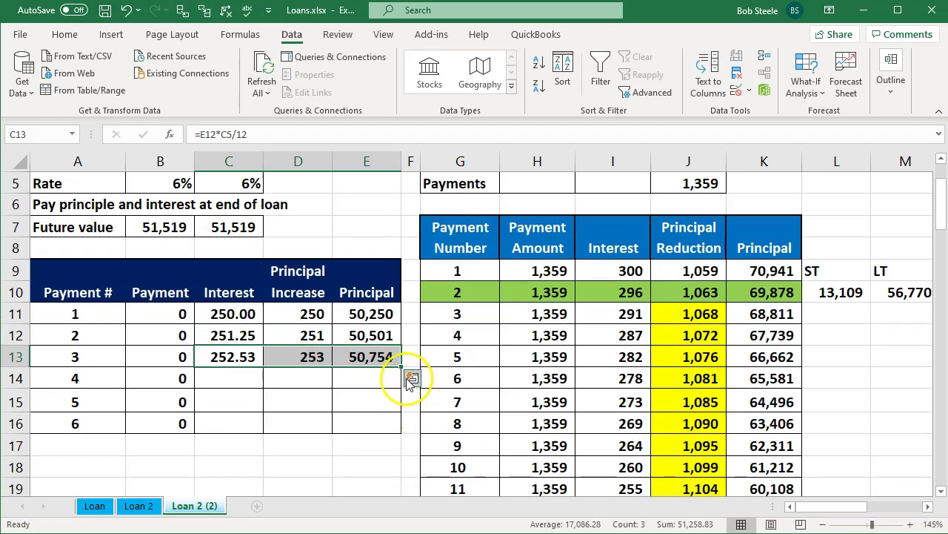
{"action": "left_click_drag", "start_coordinate": [401, 369], "coordinate": [401, 384]}
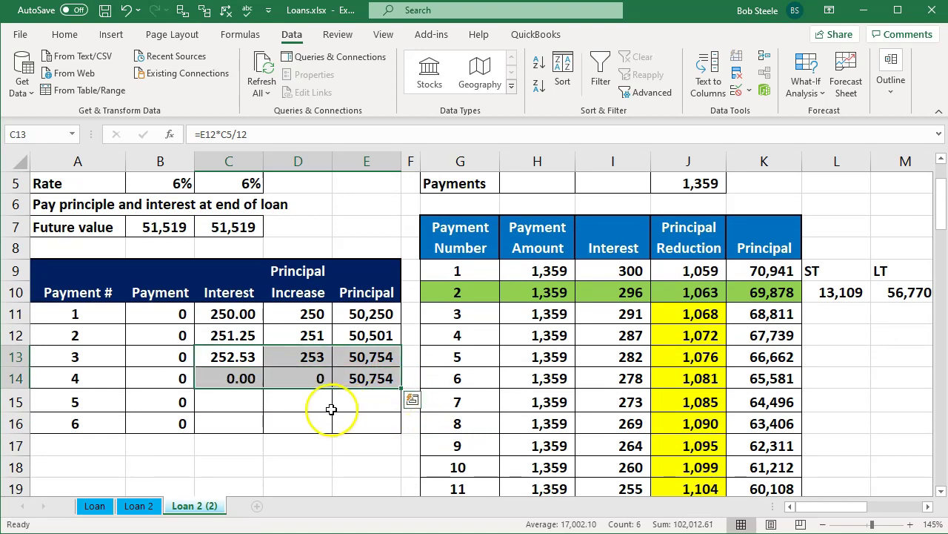
{"action": "double_click", "coordinate": [235, 379]}
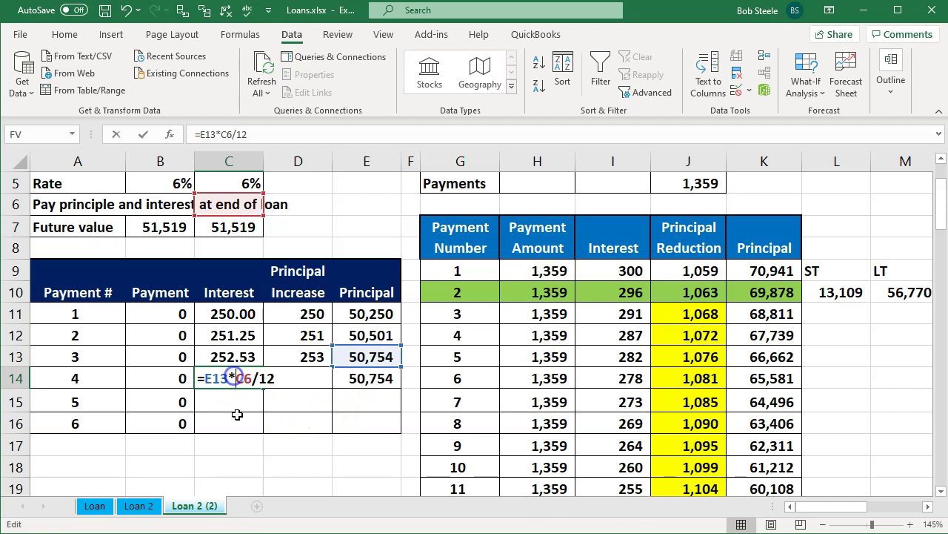
{"action": "scroll", "coordinate": [239, 375], "scroll_direction": "up", "scroll_amount": 1}
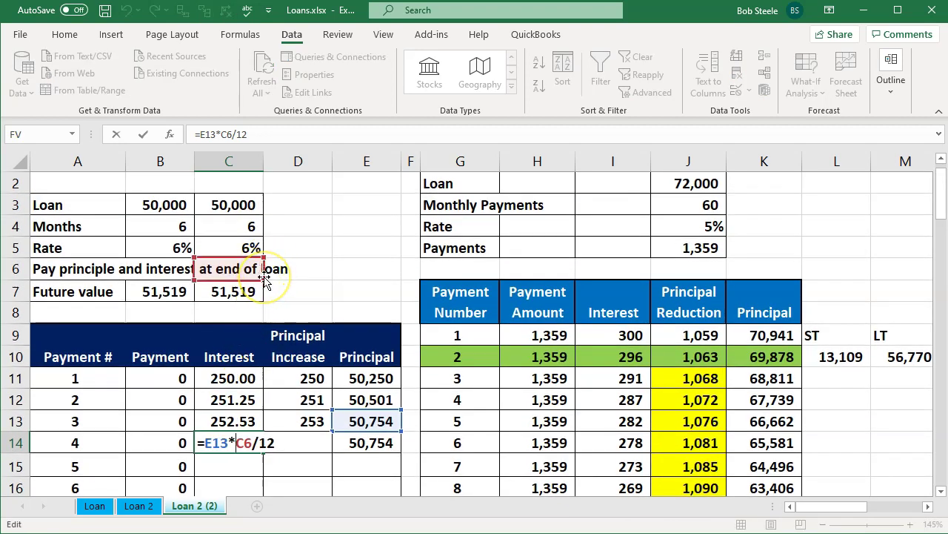
{"action": "key", "text": "Return"}
{"action": "left_click_drag", "start_coordinate": [239, 444], "coordinate": [354, 437]}
{"action": "key", "text": "Delete"}
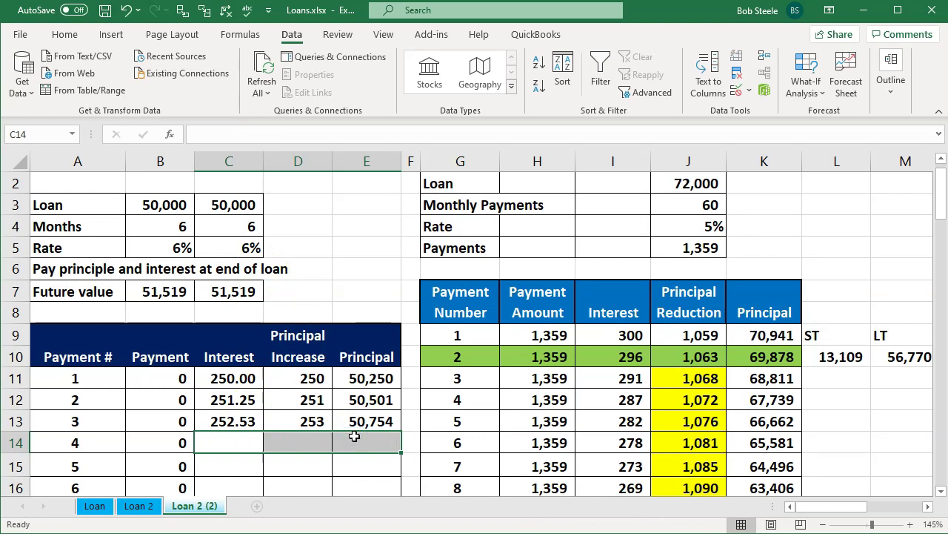
Make the rate reference in C13 absolute as $C$5 and copy the corrected formulas into row 14
{"action": "double_click", "coordinate": [242, 424]}
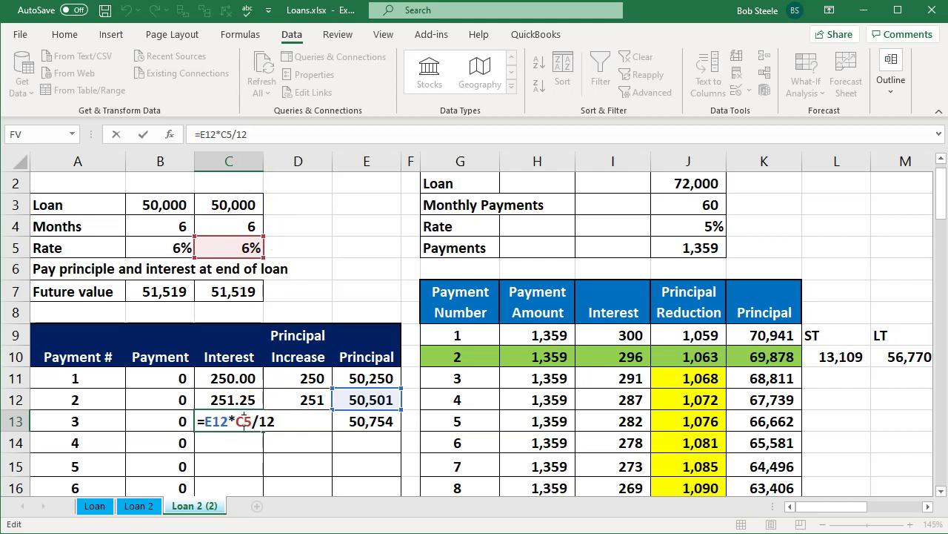
{"action": "key", "text": "F4"}
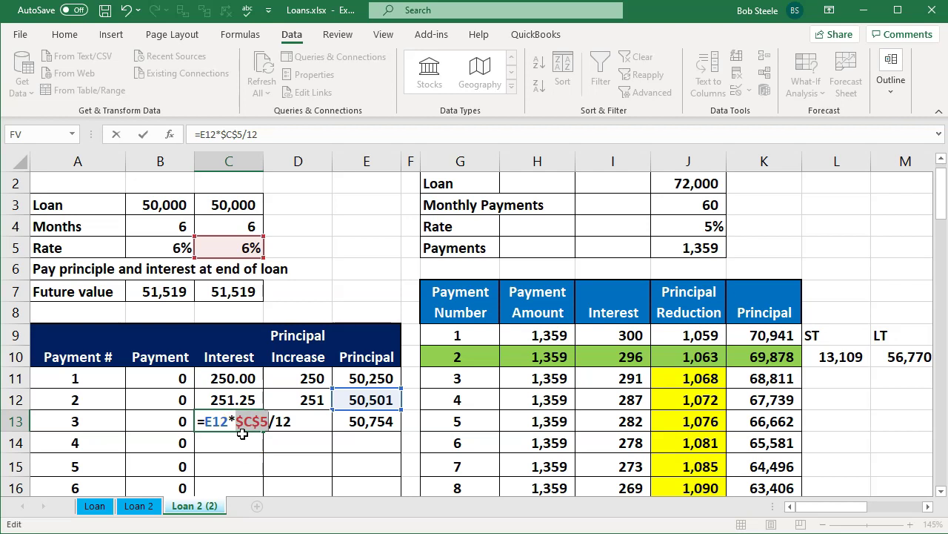
{"action": "key", "text": "Return"}
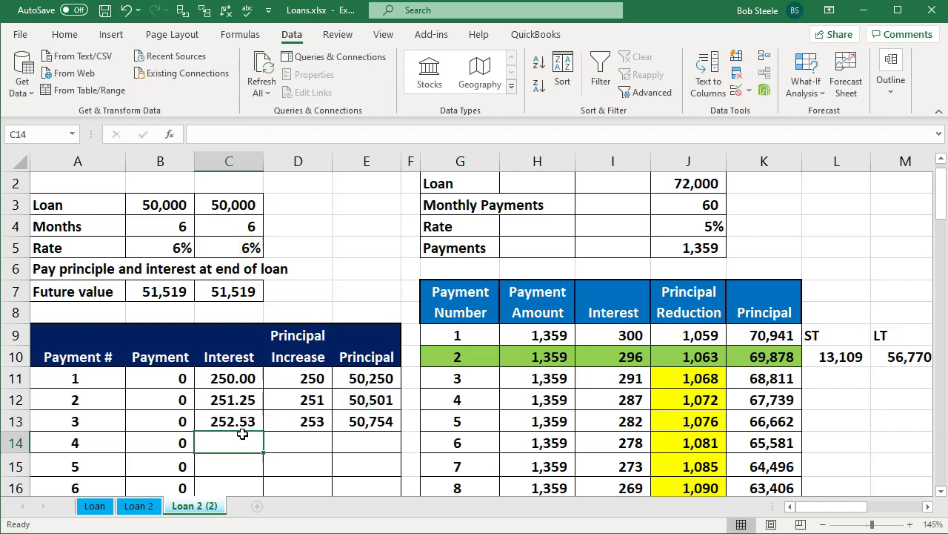
{"action": "left_click_drag", "start_coordinate": [244, 419], "coordinate": [403, 461]}
{"action": "left_click", "coordinate": [245, 443]}
{"action": "double_click", "coordinate": [244, 443]}
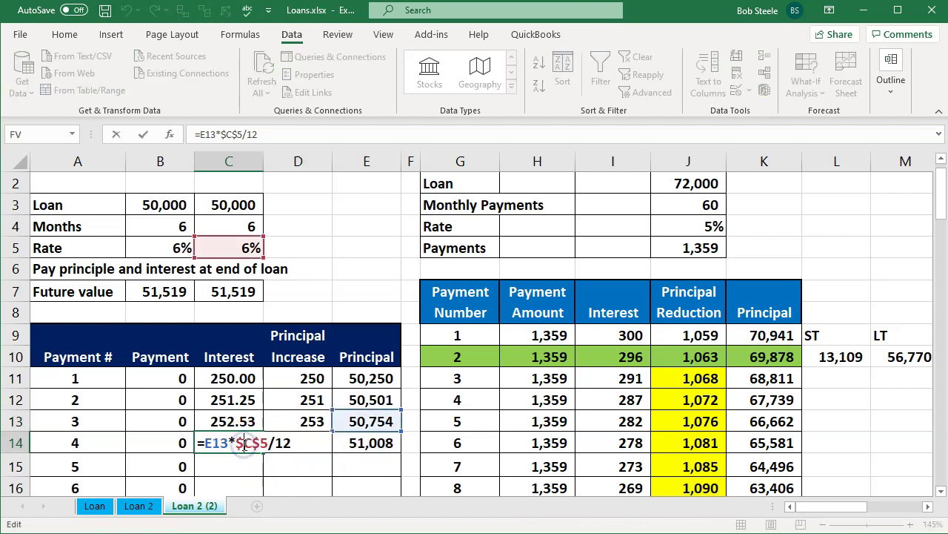
{"action": "key", "text": "Escape"}
Enter the D14 increase formula and fill the payment 4 formulas down through payment 6
{"action": "left_click", "coordinate": [284, 442]}
{"action": "type", "text": "=+"}
{"action": "key", "text": "Left"}
{"action": "key", "text": "Return"}
{"action": "scroll", "coordinate": [282, 438], "scroll_direction": "down", "scroll_amount": 1}
{"action": "left_click", "coordinate": [246, 379]}
{"action": "left_click_drag", "start_coordinate": [246, 379], "coordinate": [399, 433]}
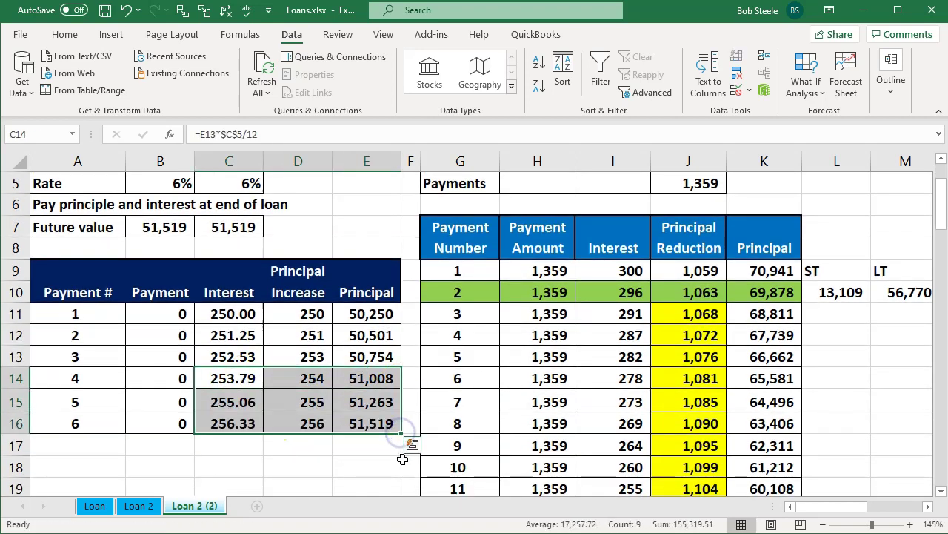
Compare the future value in C7 with the final principal in E16
{"action": "left_click", "coordinate": [381, 424]}
{"action": "left_click", "coordinate": [214, 229]}
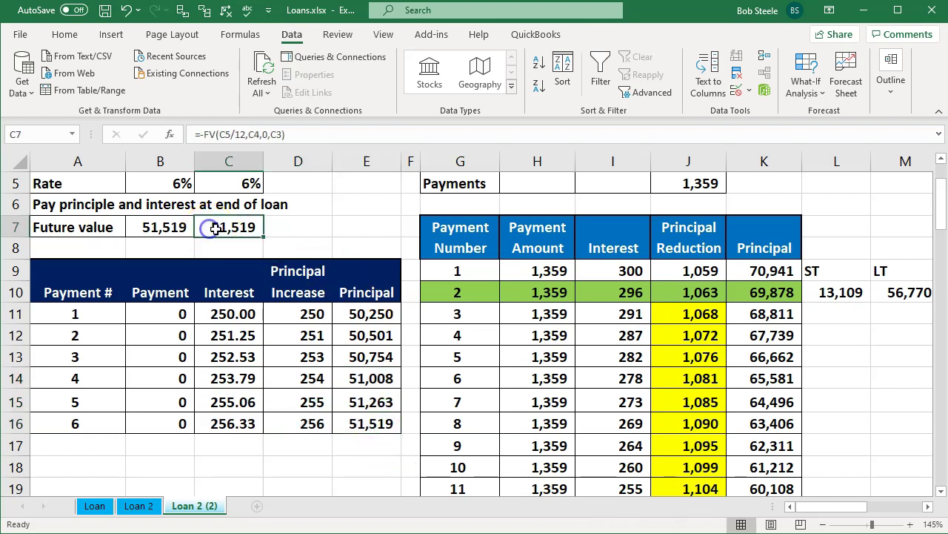
{"action": "left_click", "coordinate": [356, 423]}
{"action": "left_click", "coordinate": [250, 231]}
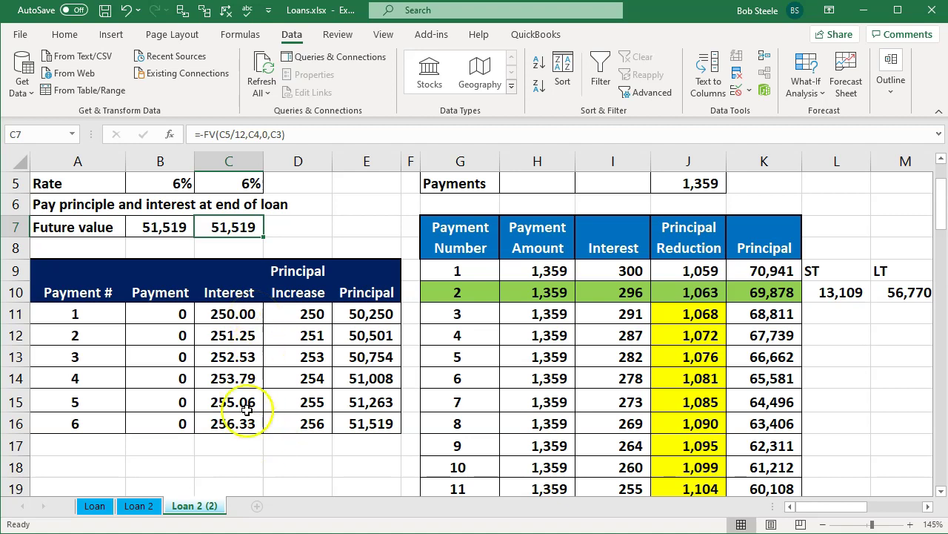
Shade the payment 1 row A11:E11 light green
{"action": "left_click", "coordinate": [109, 312]}
{"action": "left_click_drag", "start_coordinate": [109, 313], "coordinate": [345, 314]}
{"action": "right_click", "coordinate": [345, 313]}
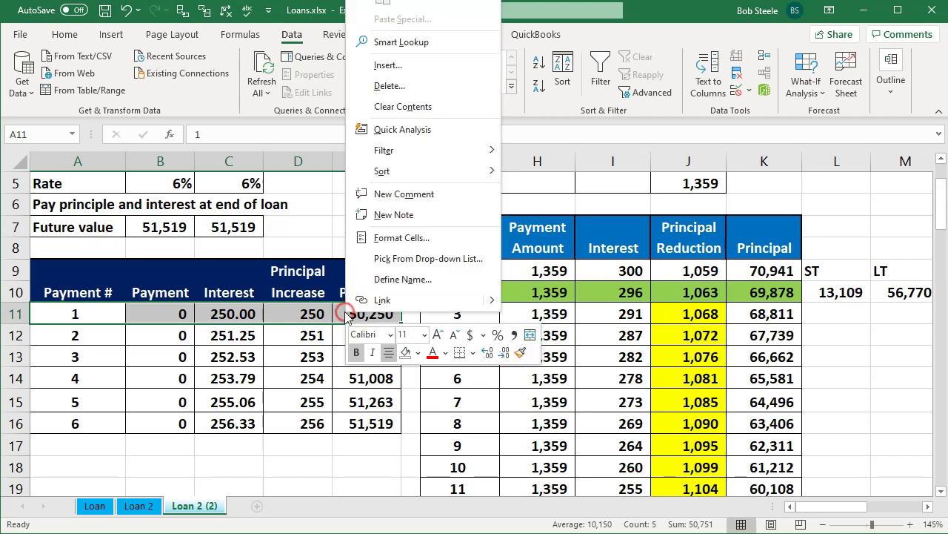
{"action": "left_click", "coordinate": [418, 352]}
{"action": "left_click", "coordinate": [455, 491]}
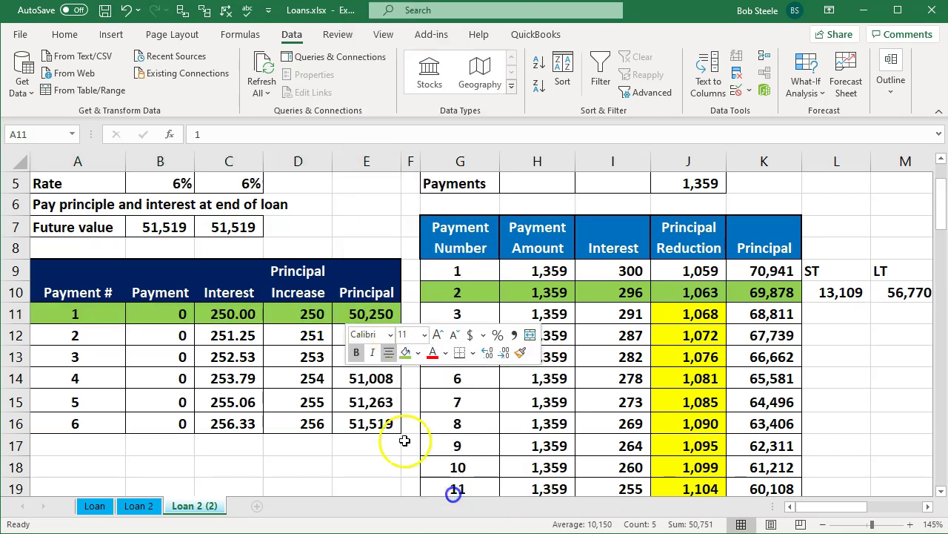
Review the D14 and C11 formulas, then minimize Excel
{"action": "left_click", "coordinate": [290, 378]}
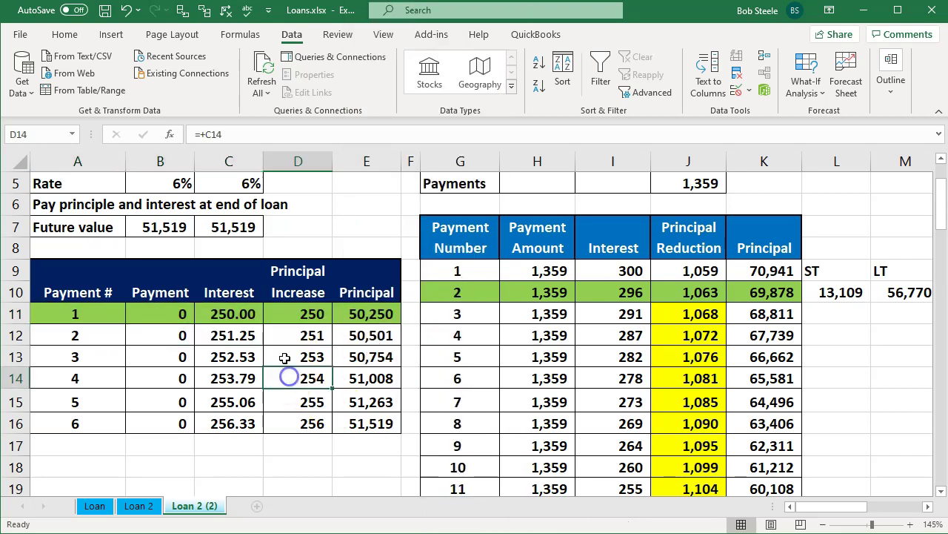
{"action": "left_click", "coordinate": [254, 314]}
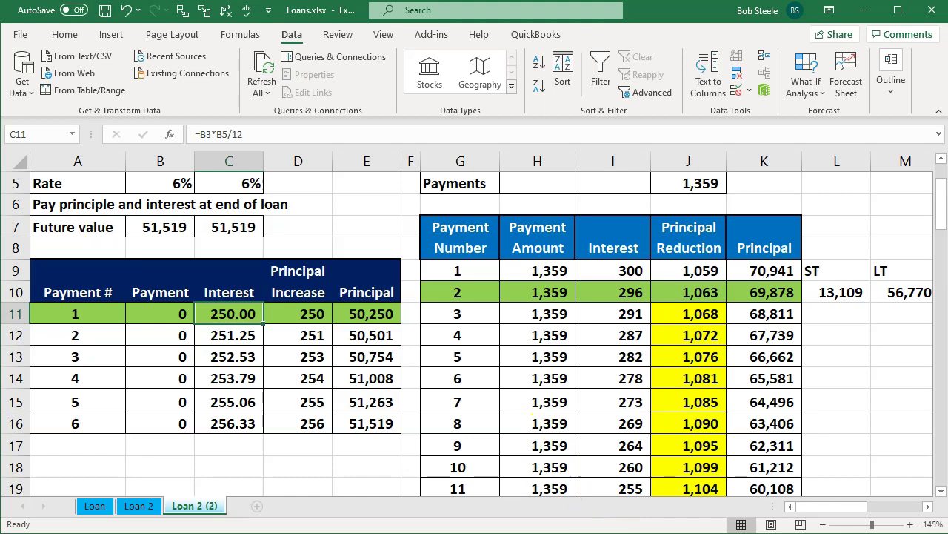
{"action": "left_click", "coordinate": [863, 10]}
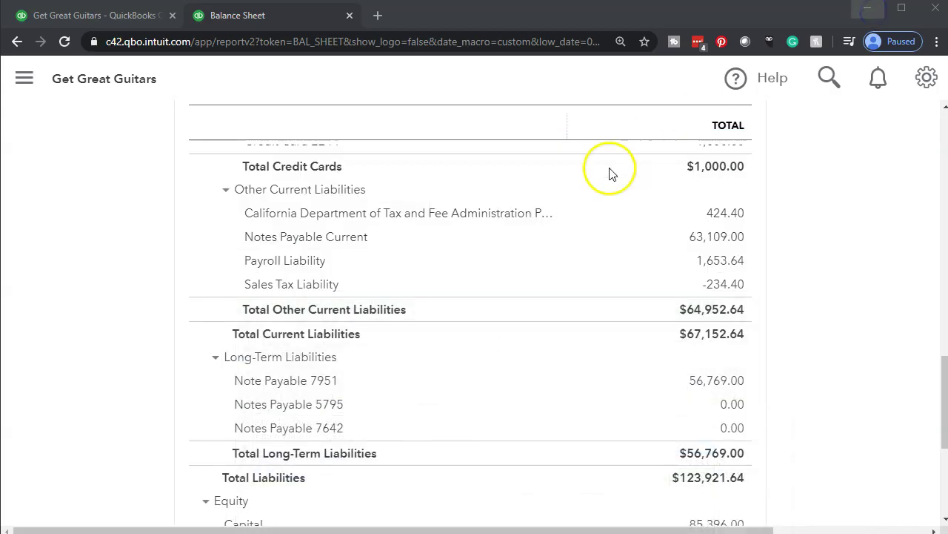
{"action": "left_click", "coordinate": [362, 328]}
{"action": "left_click", "coordinate": [353, 318]}
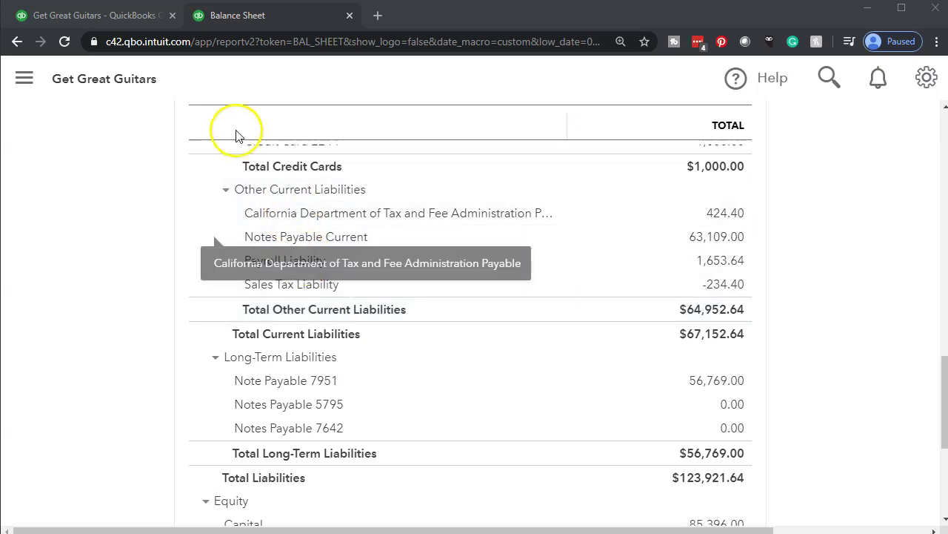
Zoom the main QuickBooks tab to 100%, go to Chart of Accounts, and collapse the sidebar
{"action": "left_click", "coordinate": [103, 21]}
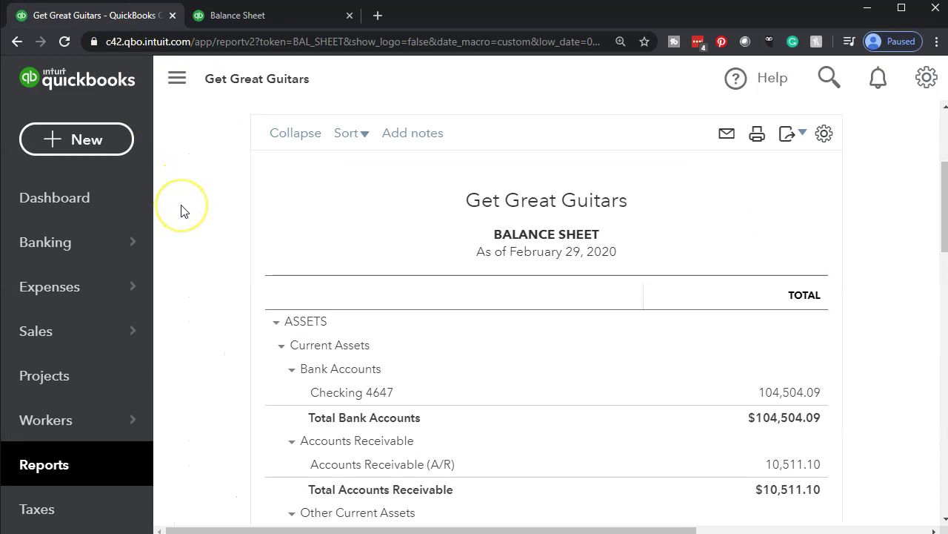
{"action": "key", "text": "ctrl+minus"}
{"action": "key", "text": "ctrl+minus"}
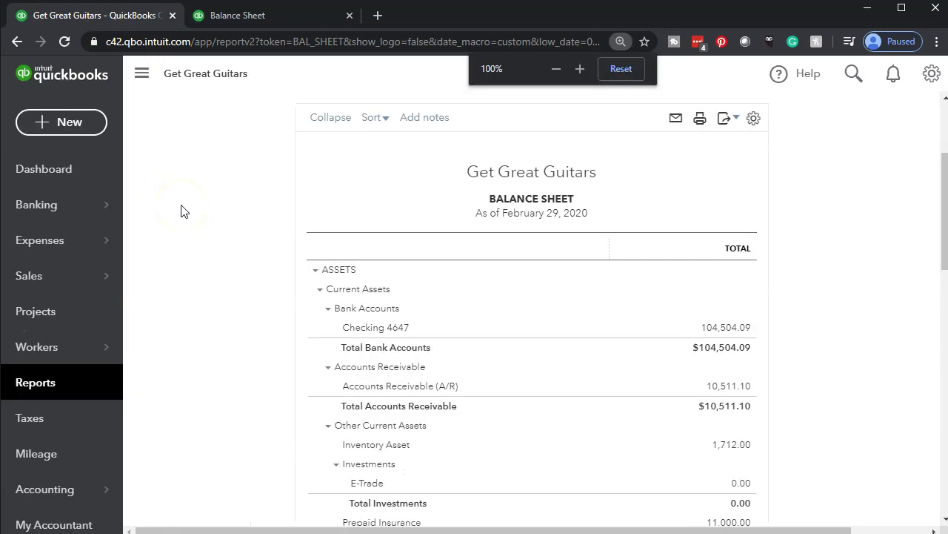
{"action": "scroll", "coordinate": [180, 370], "scroll_direction": "down", "scroll_amount": 1}
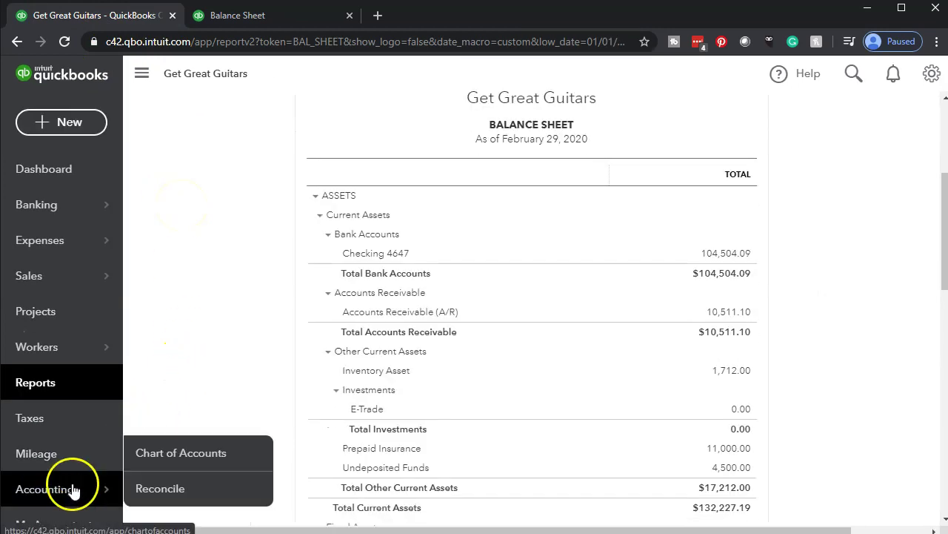
{"action": "left_click", "coordinate": [71, 489]}
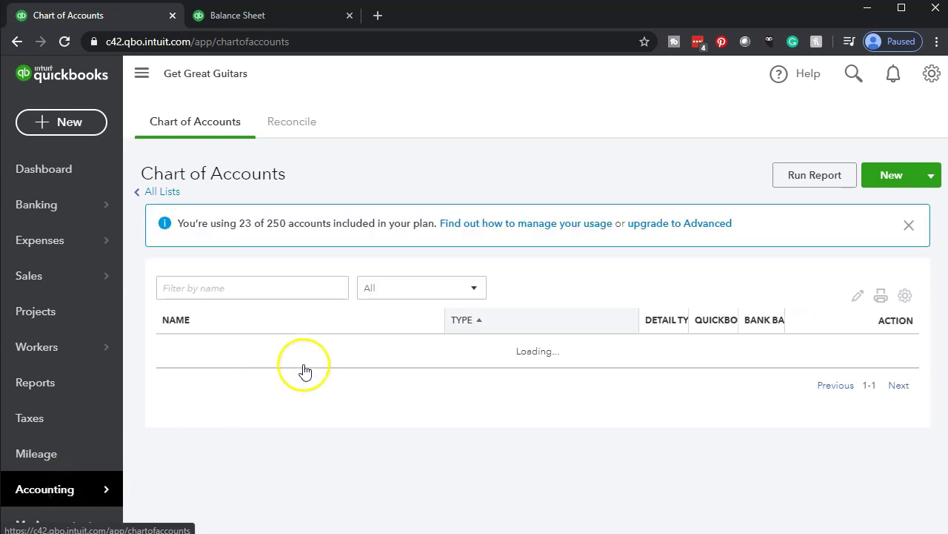
{"action": "scroll", "coordinate": [311, 365], "scroll_direction": "down", "scroll_amount": 6}
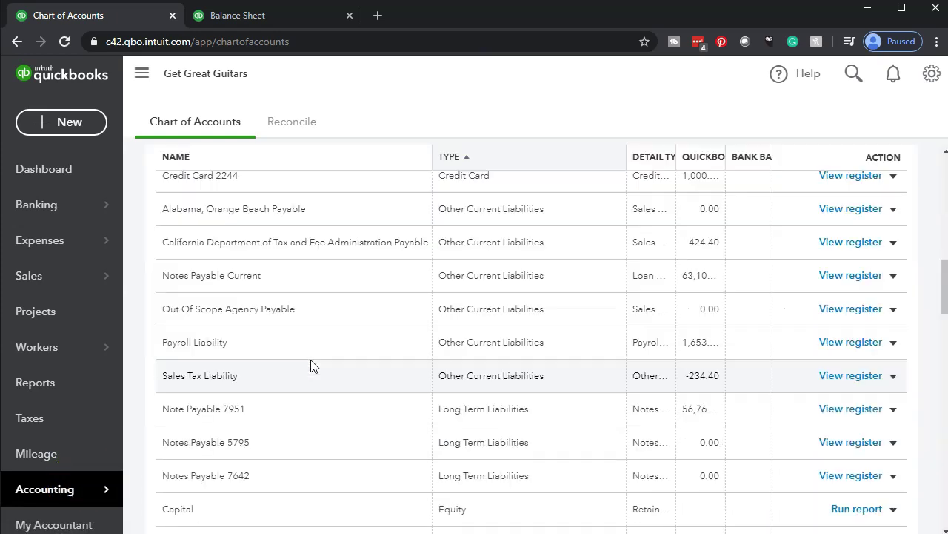
{"action": "scroll", "coordinate": [286, 324], "scroll_direction": "up", "scroll_amount": 8}
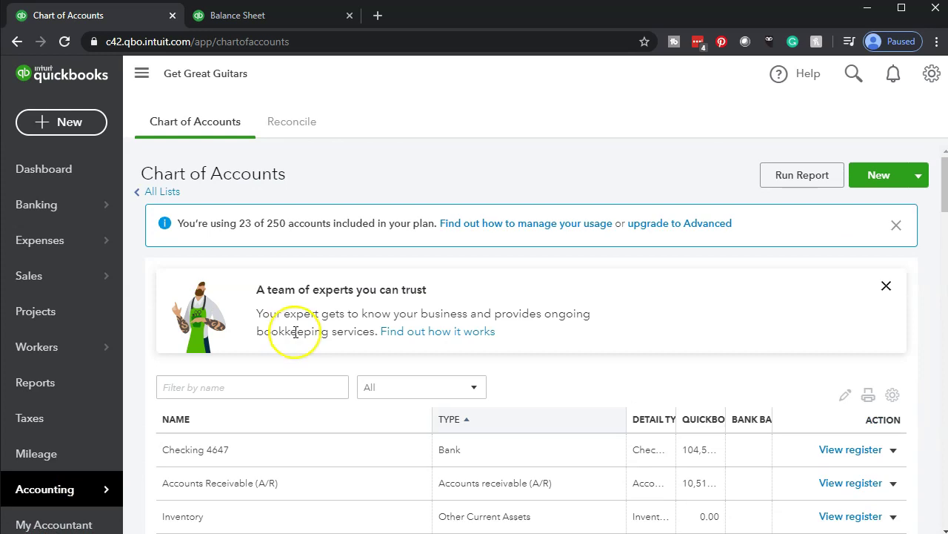
{"action": "scroll", "coordinate": [294, 332], "scroll_direction": "down", "scroll_amount": 1}
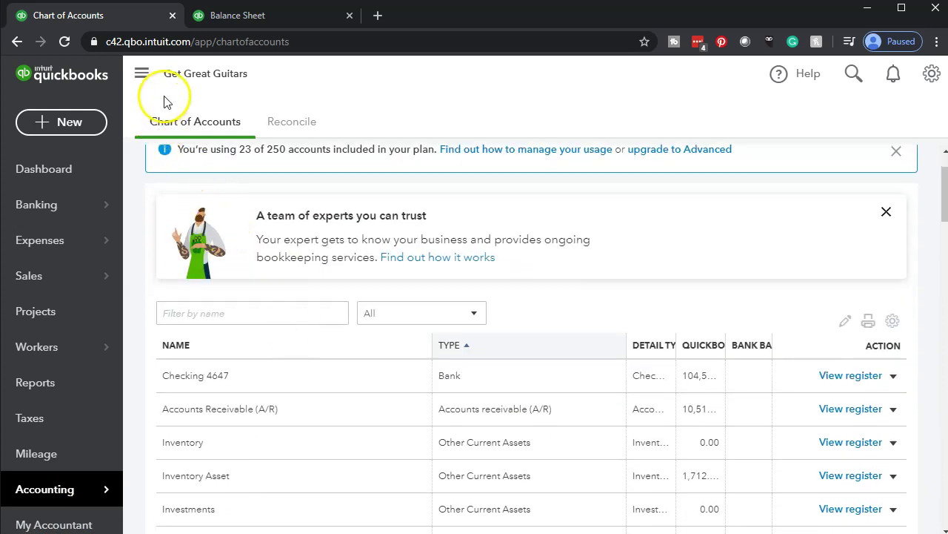
{"action": "left_click", "coordinate": [144, 78]}
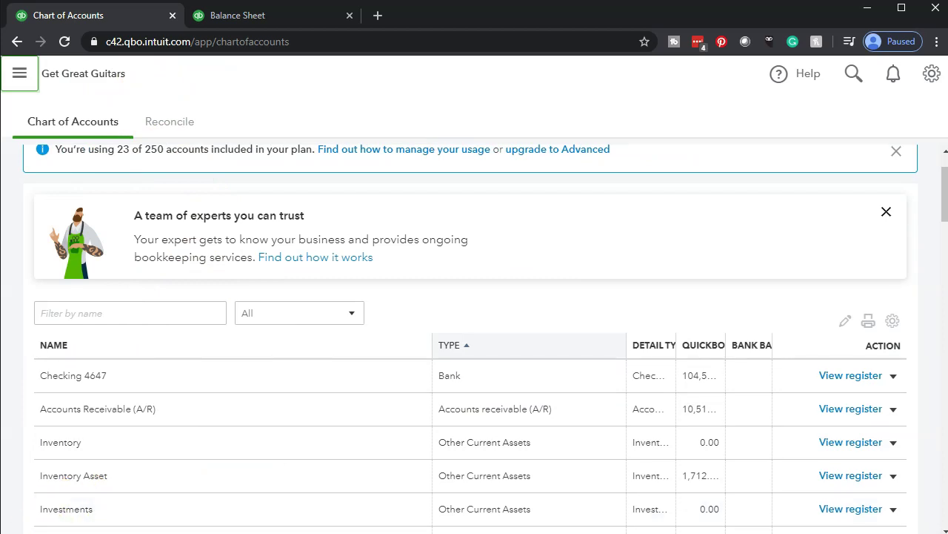
{"action": "scroll", "coordinate": [790, 275], "scroll_direction": "up", "scroll_amount": 1}
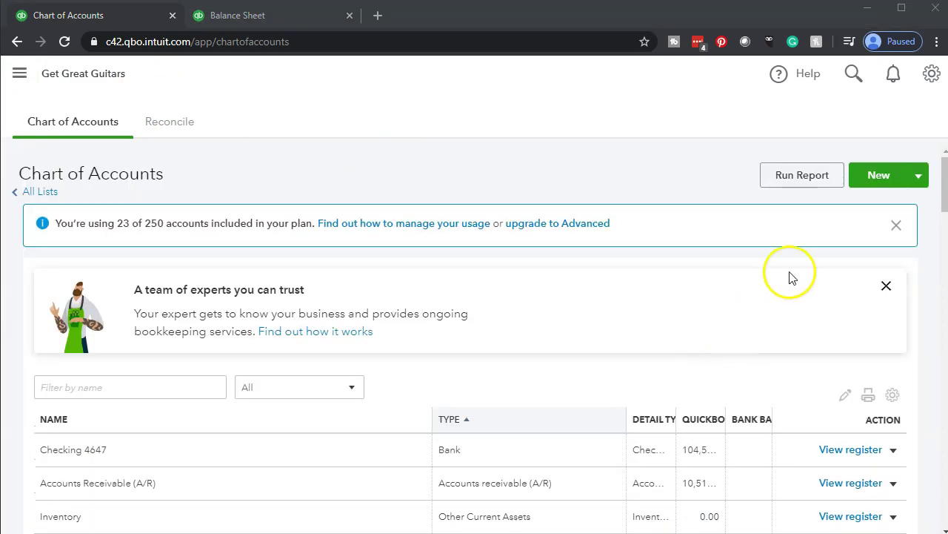
Create an Other Current Liabilities account and detail type named Interest Payable, and save it
{"action": "left_click", "coordinate": [874, 184]}
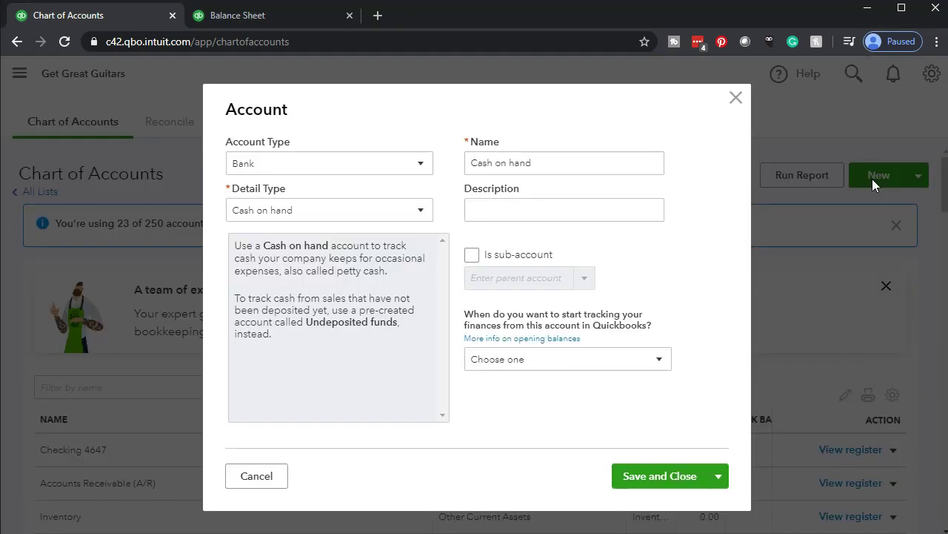
{"action": "left_click", "coordinate": [422, 163]}
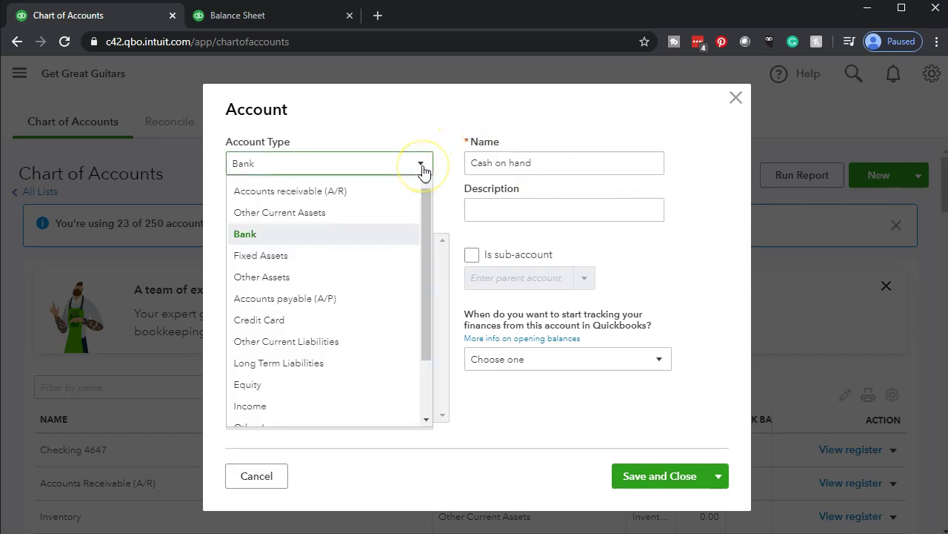
{"action": "left_click", "coordinate": [362, 342]}
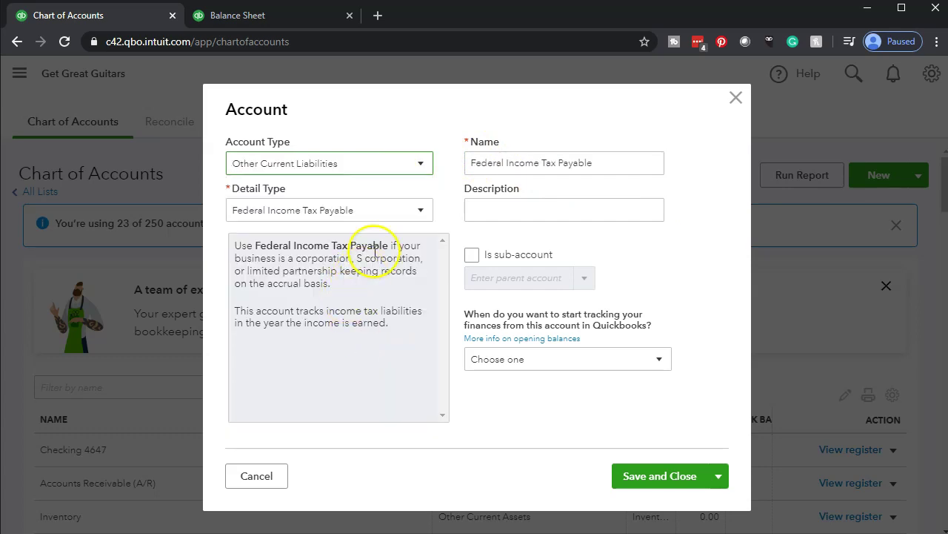
{"action": "left_click", "coordinate": [418, 214]}
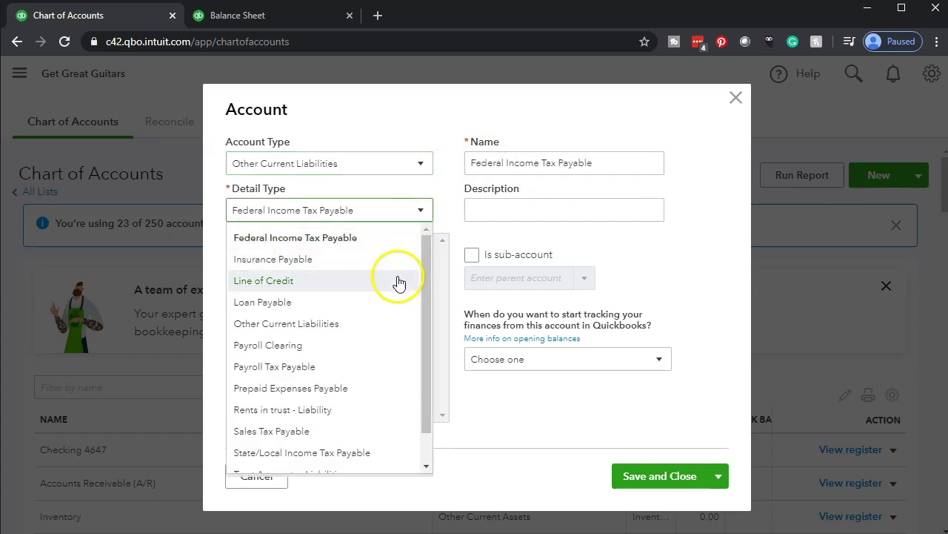
{"action": "left_click", "coordinate": [390, 326]}
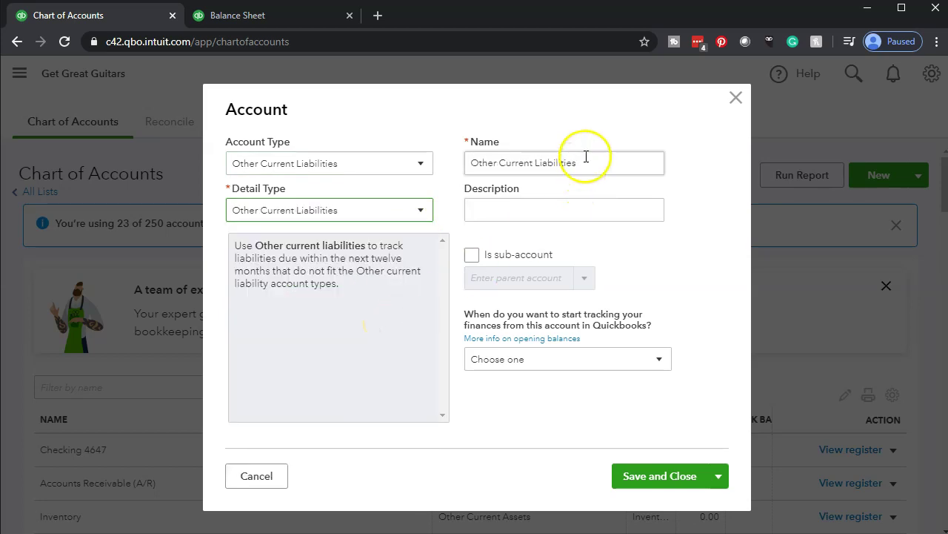
{"action": "left_click_drag", "start_coordinate": [582, 163], "coordinate": [460, 149]}
{"action": "type", "text": "Interest Payable"}
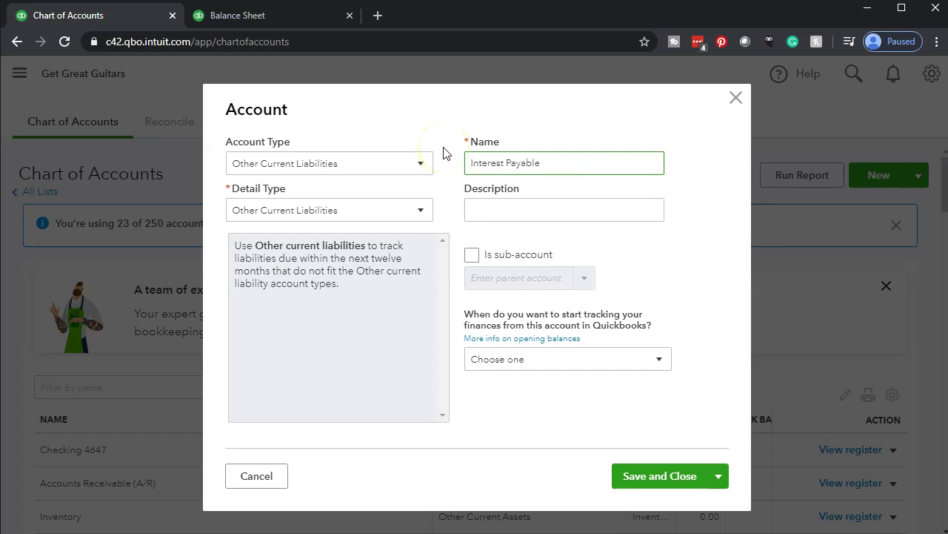
{"action": "key", "text": "Tab"}
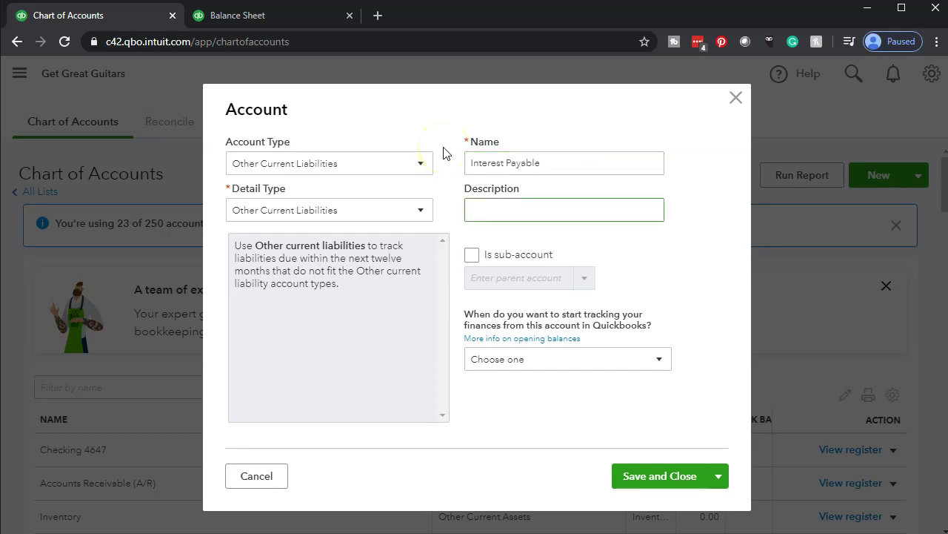
{"action": "left_click", "coordinate": [476, 255]}
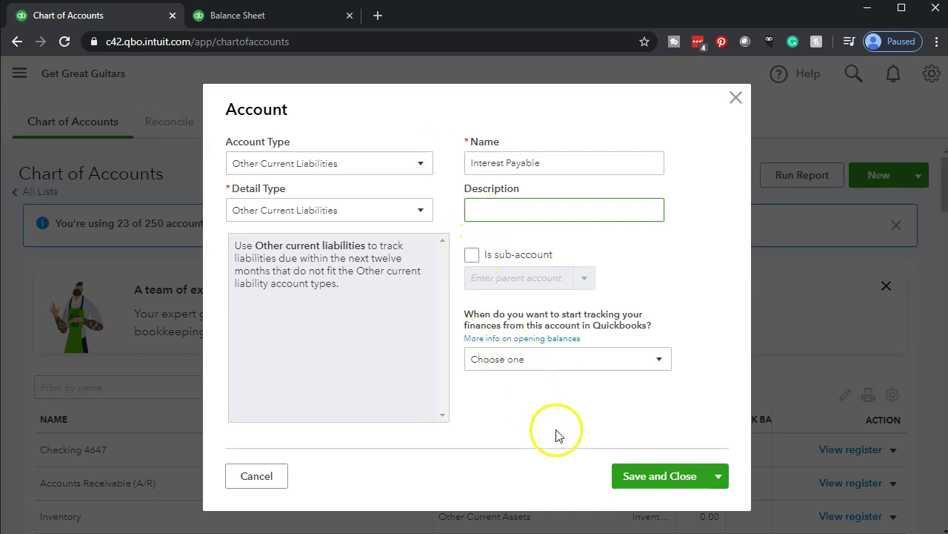
{"action": "left_click", "coordinate": [639, 476]}
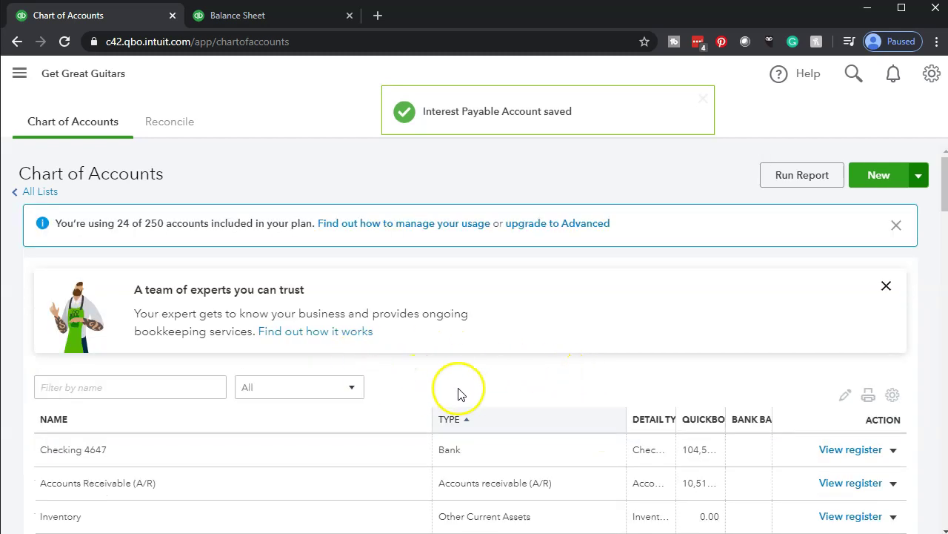
Scroll down to Interest Payable in the Chart of Accounts and view its register
{"action": "scroll", "coordinate": [489, 392], "scroll_direction": "down", "scroll_amount": 1}
{"action": "scroll", "coordinate": [524, 393], "scroll_direction": "down", "scroll_amount": 3}
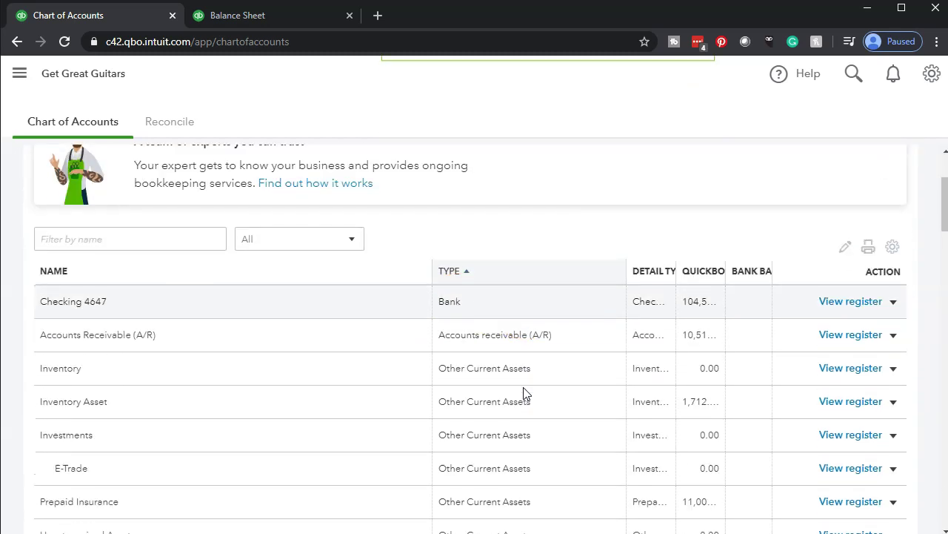
{"action": "scroll", "coordinate": [523, 393], "scroll_direction": "down", "scroll_amount": 4}
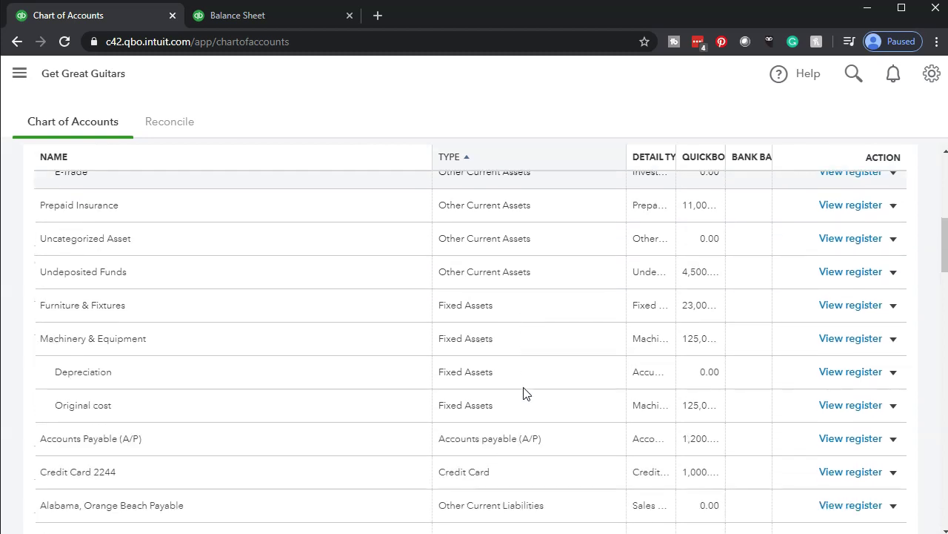
{"action": "scroll", "coordinate": [523, 393], "scroll_direction": "down", "scroll_amount": 1}
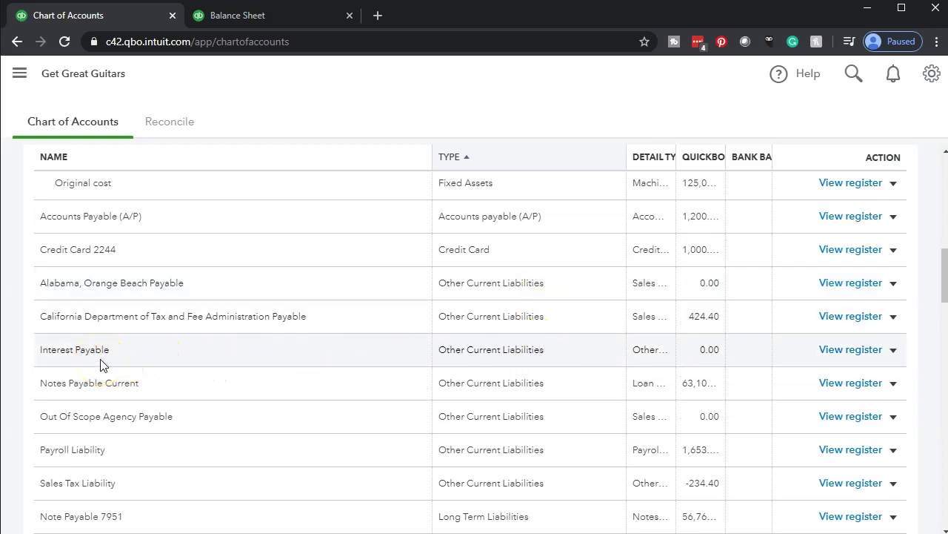
{"action": "left_click", "coordinate": [829, 359]}
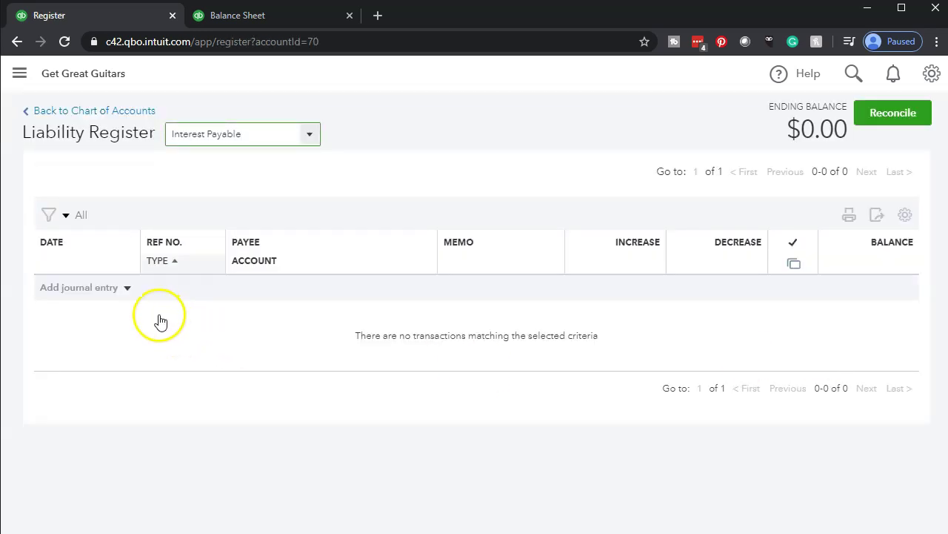
Add a journal entry row in the register dated 02/29/20 with memo 'Adj Entry'
{"action": "left_click", "coordinate": [126, 290]}
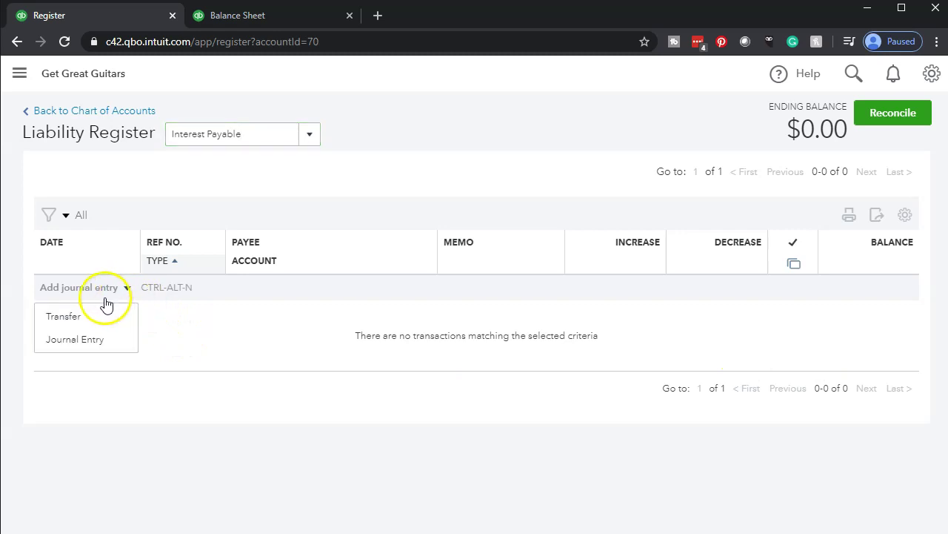
{"action": "left_click", "coordinate": [92, 339]}
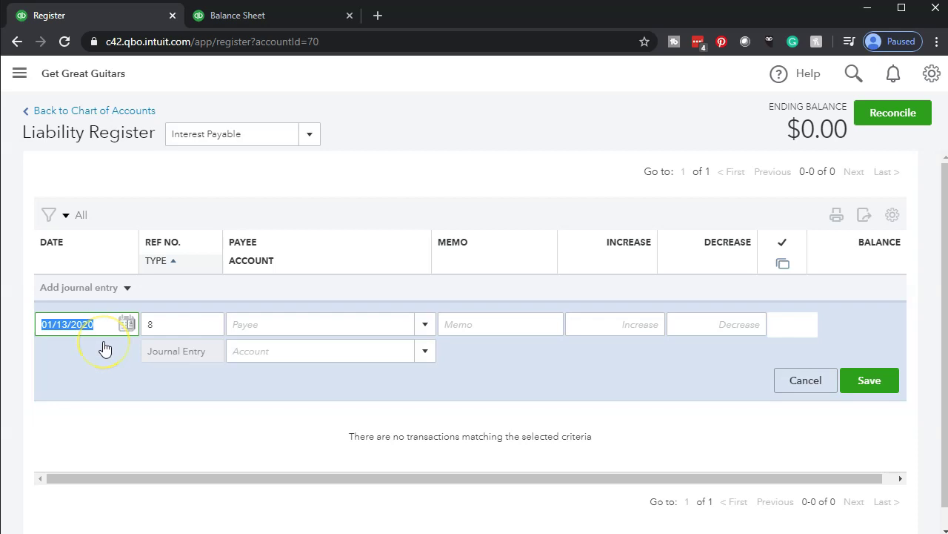
{"action": "type", "text": "02/29/20"}
{"action": "key", "text": "Tab"}
{"action": "key", "text": "Tab"}
{"action": "key", "text": "Tab"}
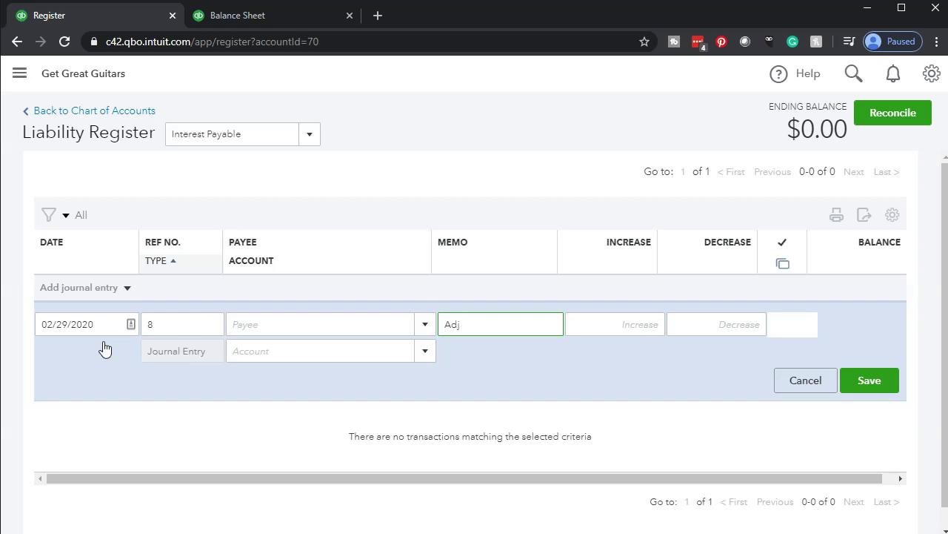
{"action": "type", "text": "Adj Entry"}
{"action": "key", "text": "Tab"}
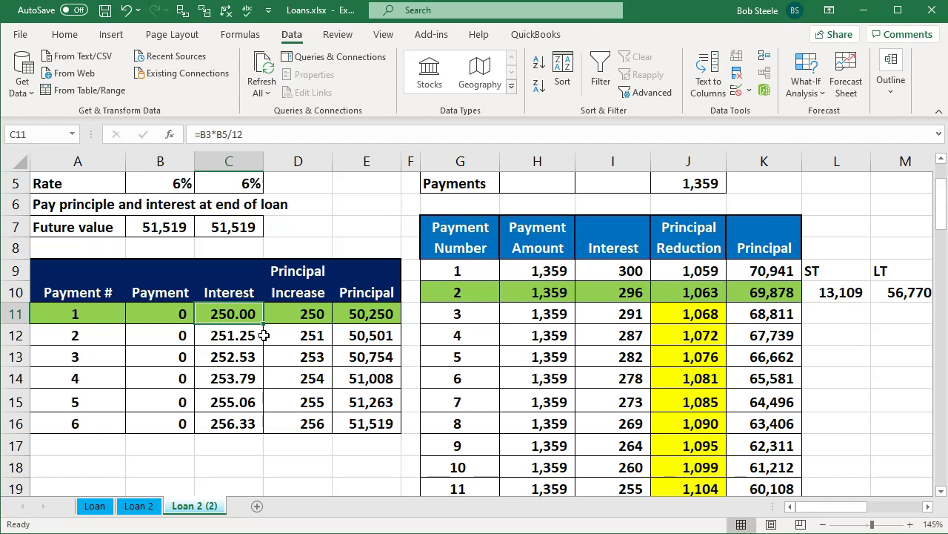
{"action": "left_click", "coordinate": [355, 423]}
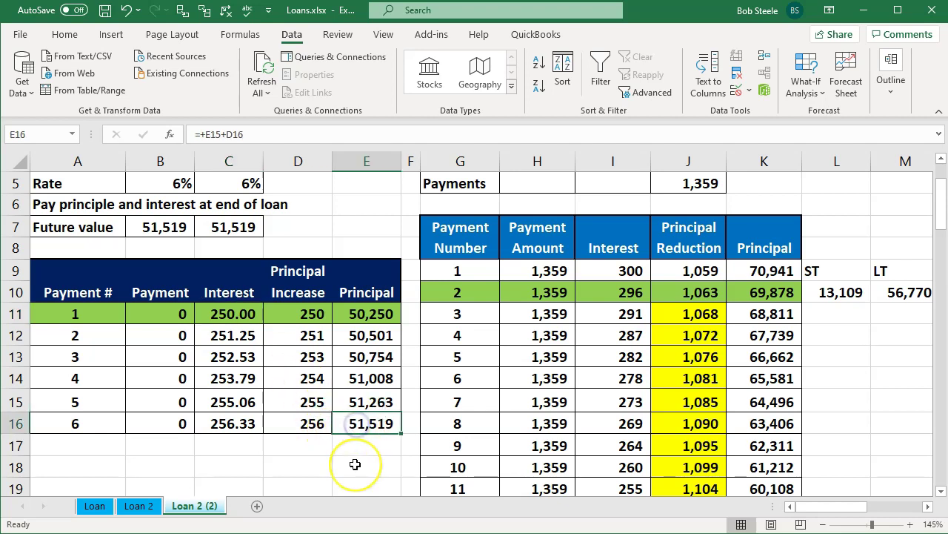
{"action": "left_click", "coordinate": [863, 10]}
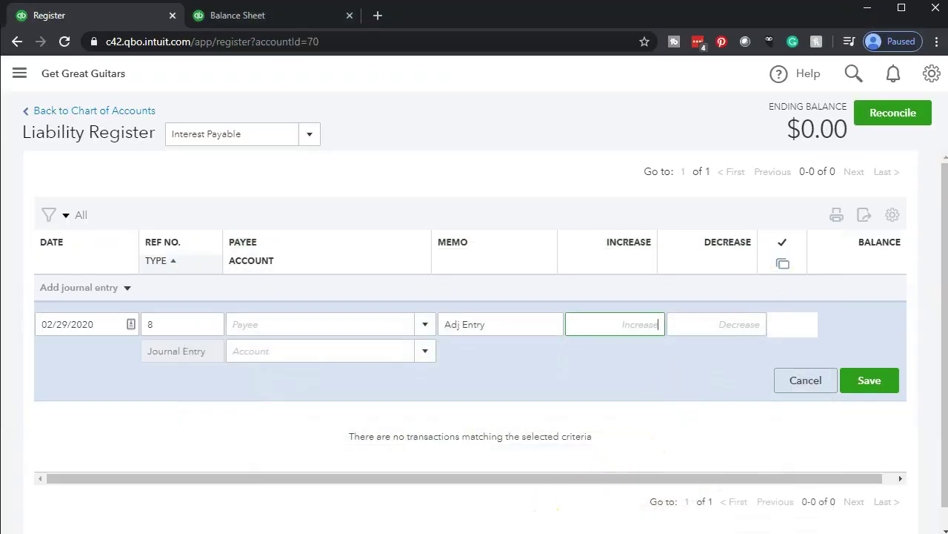
{"action": "left_click", "coordinate": [491, 523]}
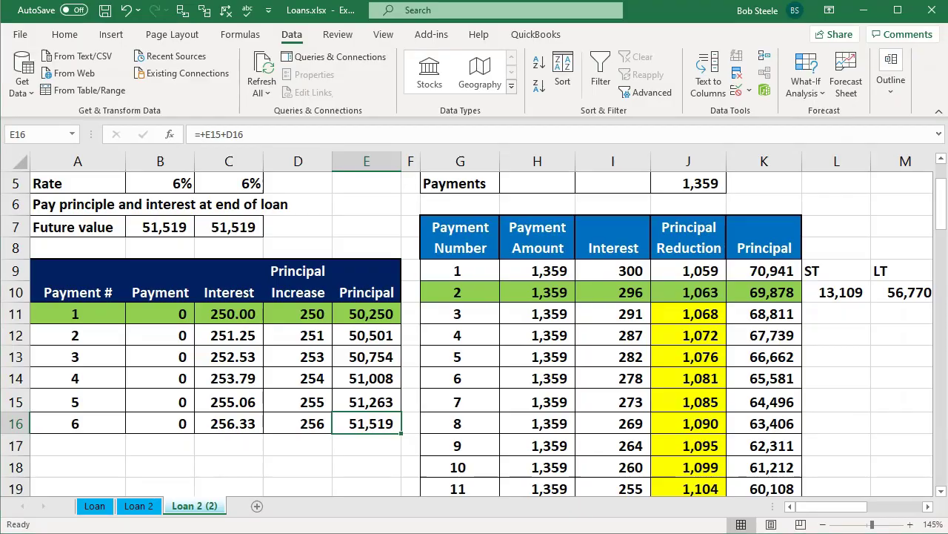
{"action": "left_click", "coordinate": [491, 523]}
Enter a 250.00 increase and pick Interest Paid as the offsetting account
{"action": "type", "text": "250.00"}
{"action": "key", "text": "Tab"}
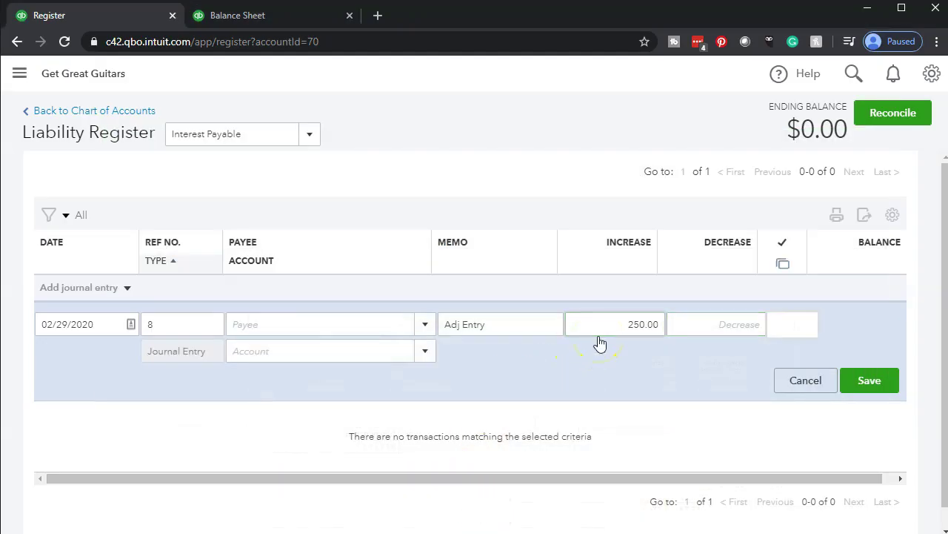
{"action": "left_click", "coordinate": [366, 354]}
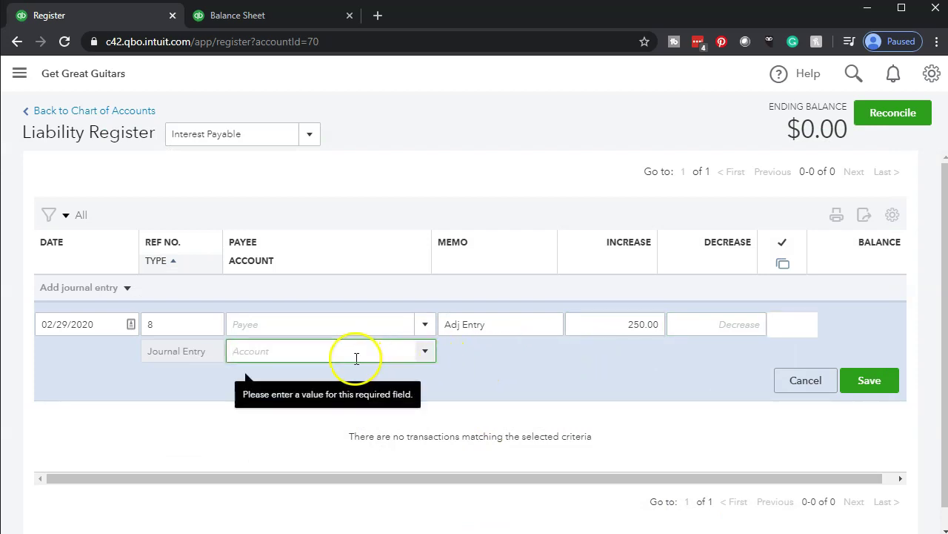
{"action": "left_click", "coordinate": [425, 354]}
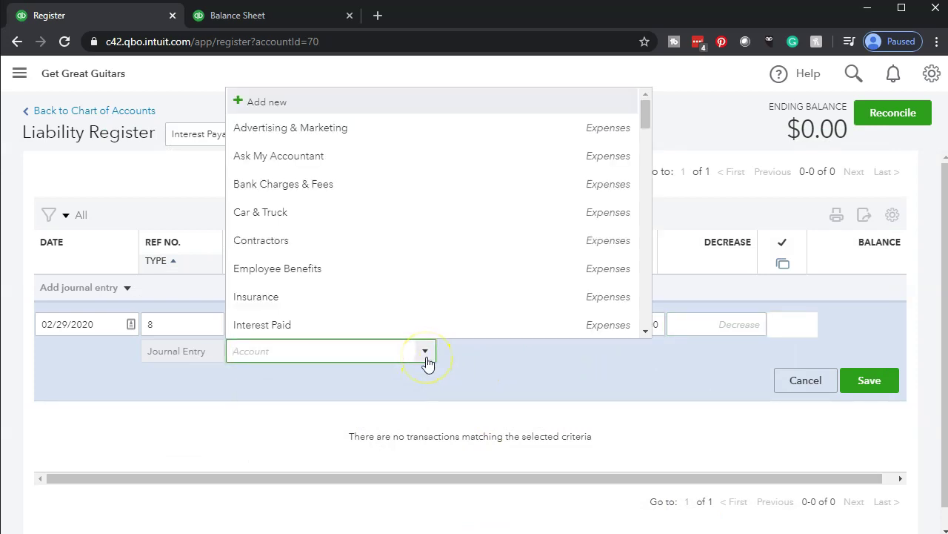
{"action": "scroll", "coordinate": [413, 239], "scroll_direction": "down", "scroll_amount": 2}
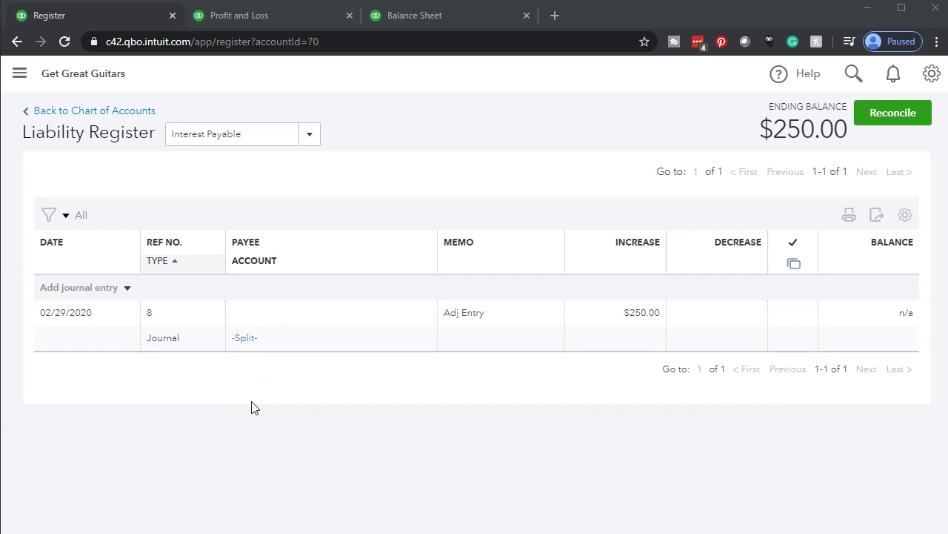
Inspect the Adj Entry's split accounts and open it as Journal Entry #8 in the full form
{"action": "left_click", "coordinate": [137, 309]}
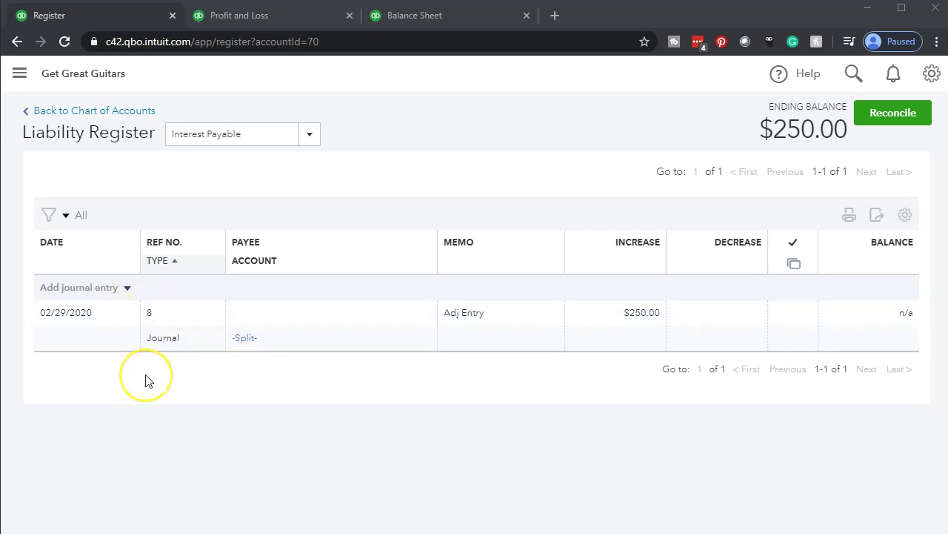
{"action": "left_click", "coordinate": [247, 341]}
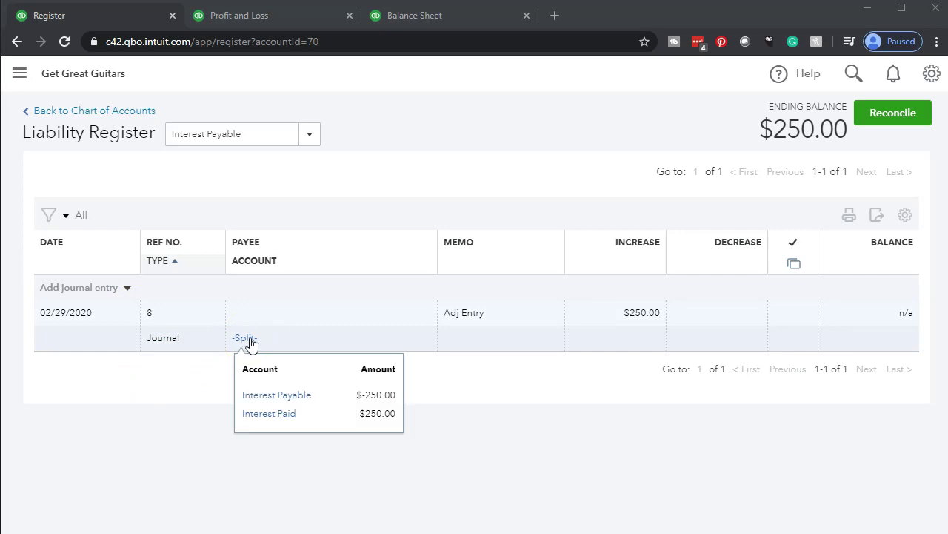
{"action": "left_click", "coordinate": [250, 343]}
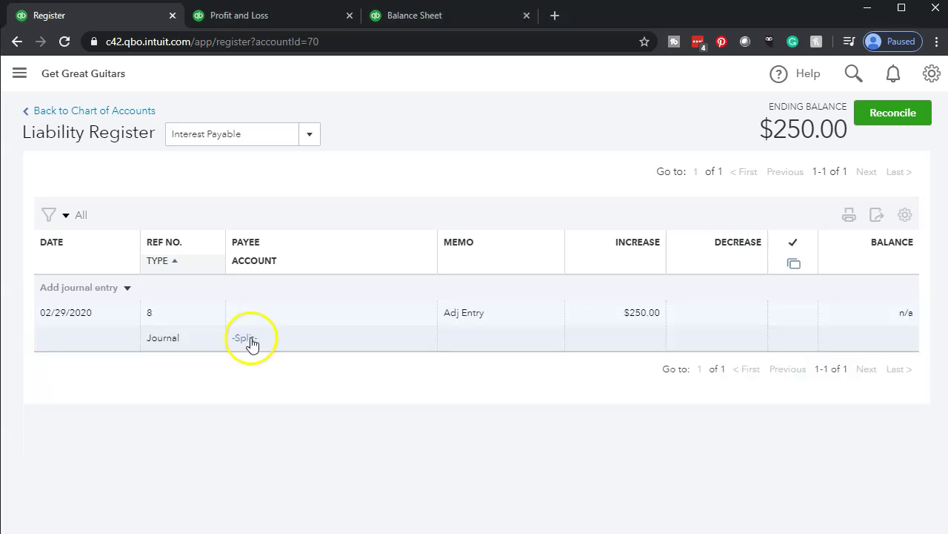
{"action": "left_click", "coordinate": [249, 345]}
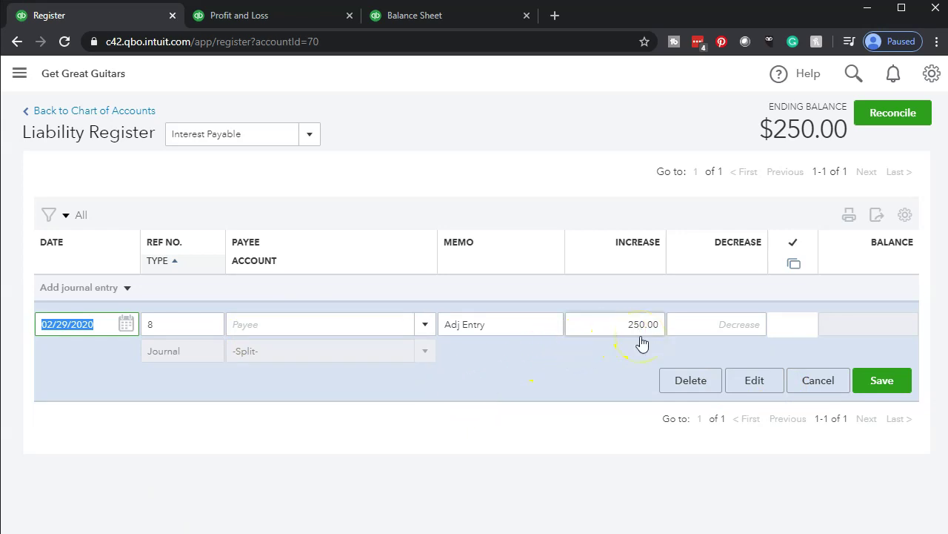
{"action": "left_click", "coordinate": [280, 363]}
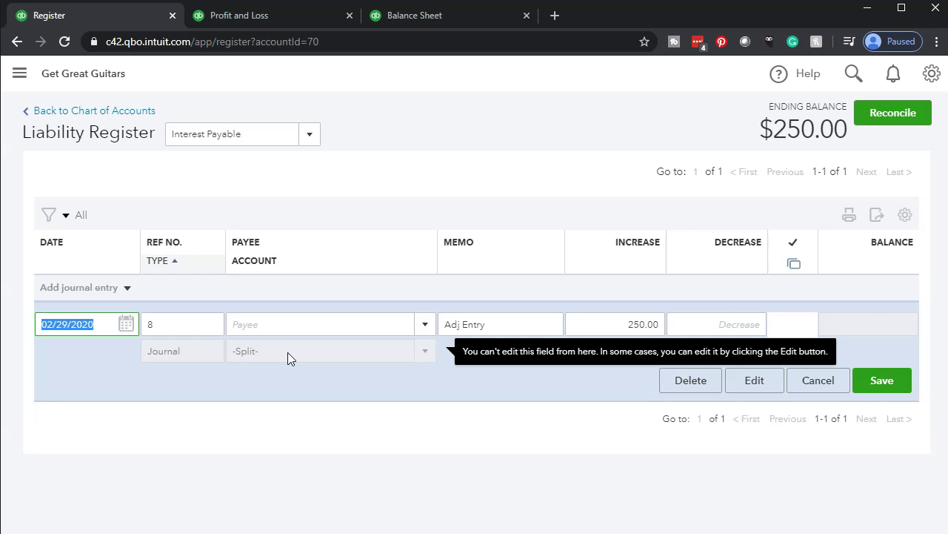
{"action": "left_click", "coordinate": [305, 412]}
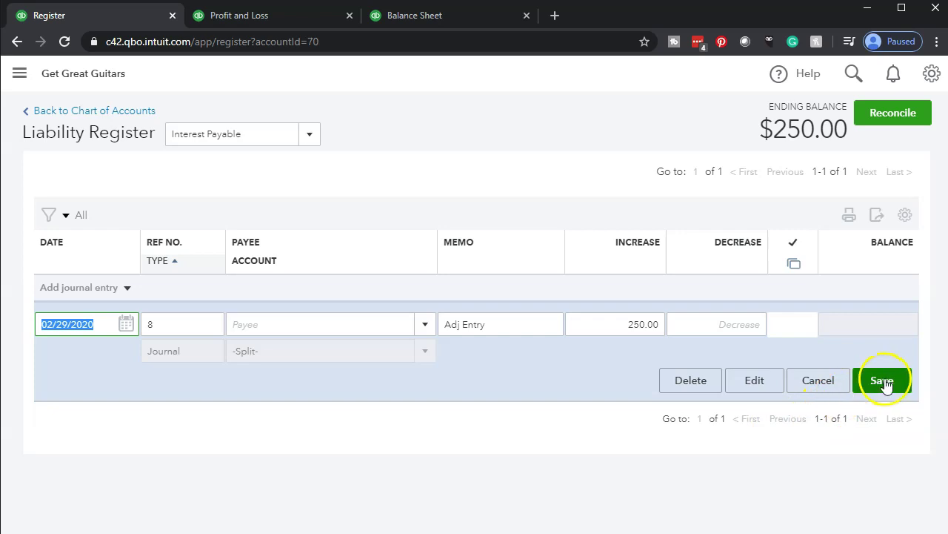
{"action": "left_click", "coordinate": [771, 386]}
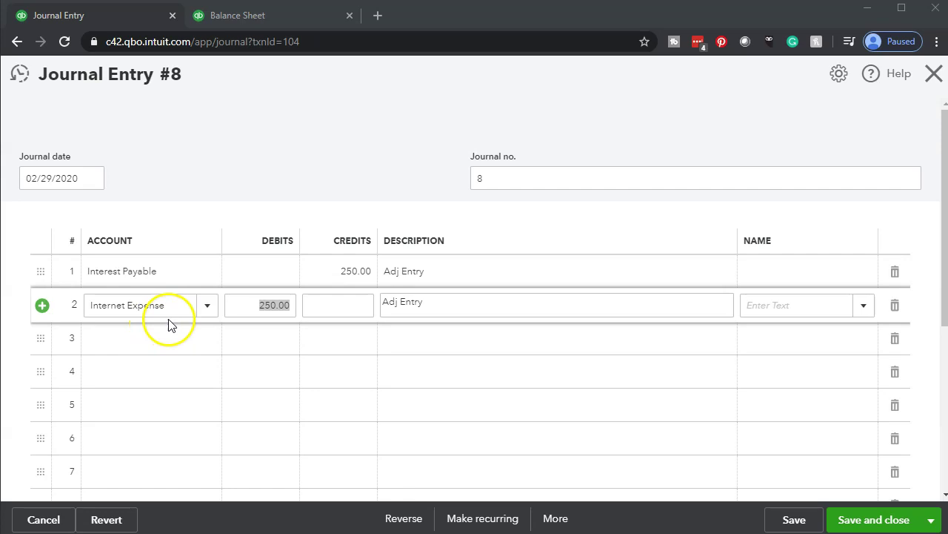
Change line 2's account to Interest Paid and save Journal Entry 8 for 250.00
{"action": "left_click", "coordinate": [171, 313]}
{"action": "left_click_drag", "start_coordinate": [173, 313], "coordinate": [41, 314]}
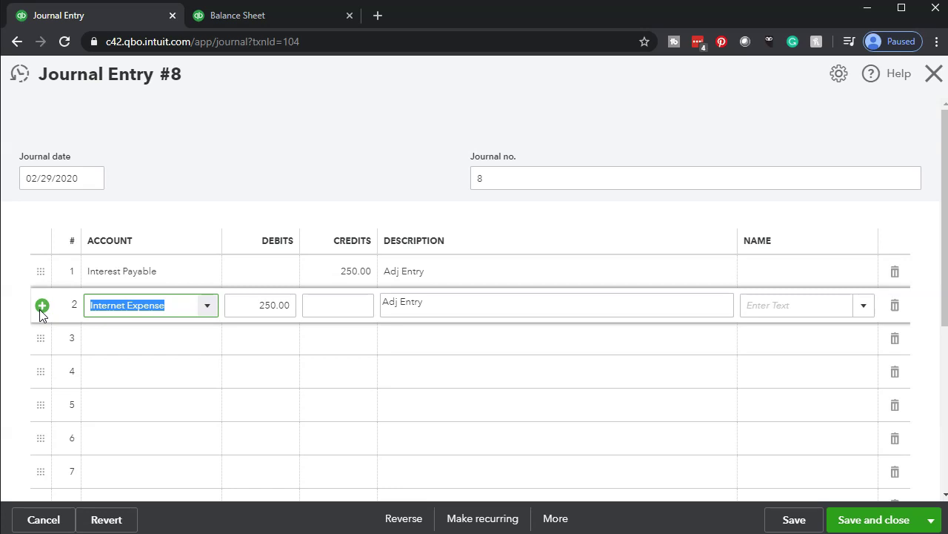
{"action": "type", "text": "Interes"}
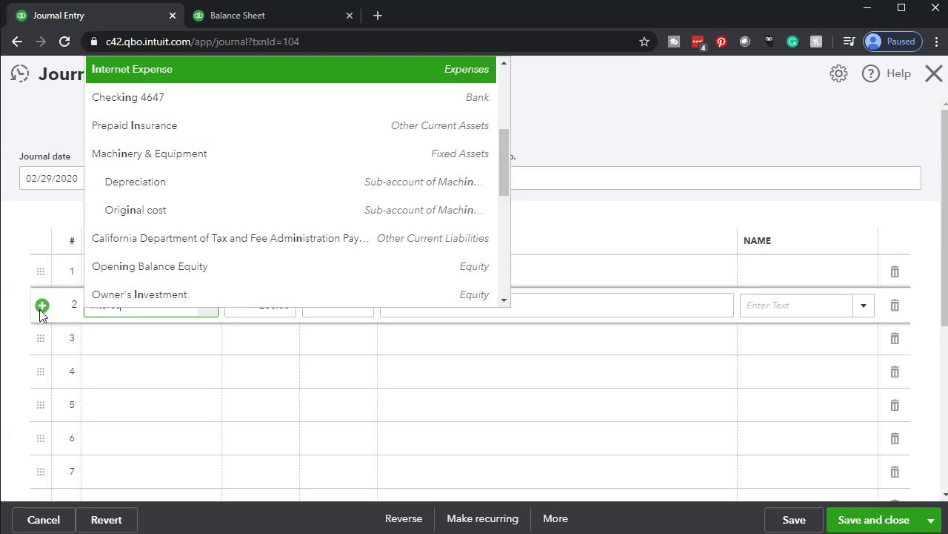
{"action": "type", "text": "t"}
{"action": "key", "text": "BackSpace"}
{"action": "key", "text": "Down"}
{"action": "key", "text": "Down"}
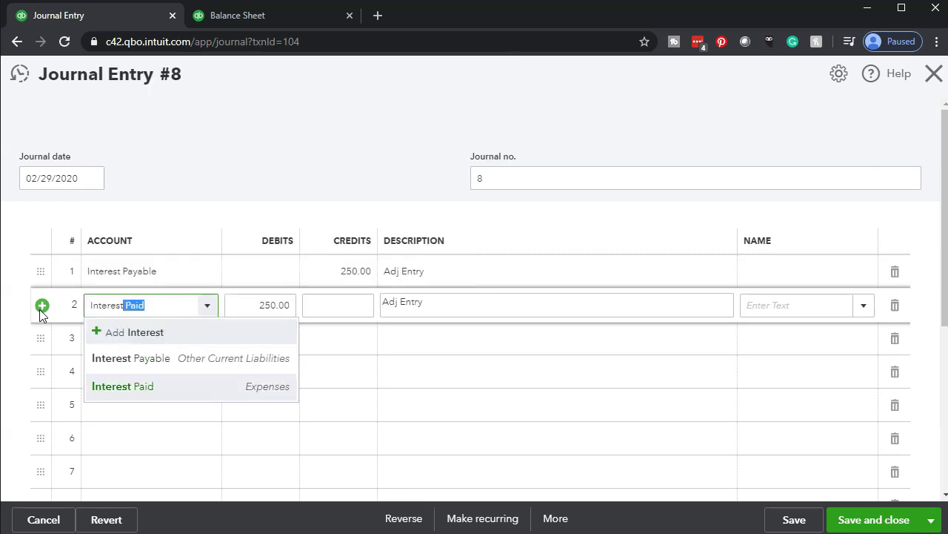
{"action": "key", "text": "Tab"}
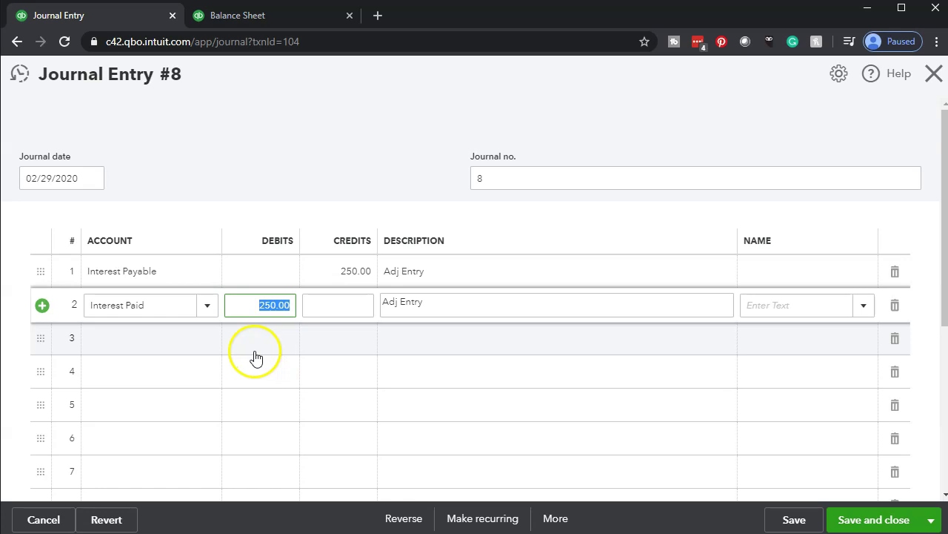
{"action": "left_click", "coordinate": [859, 521]}
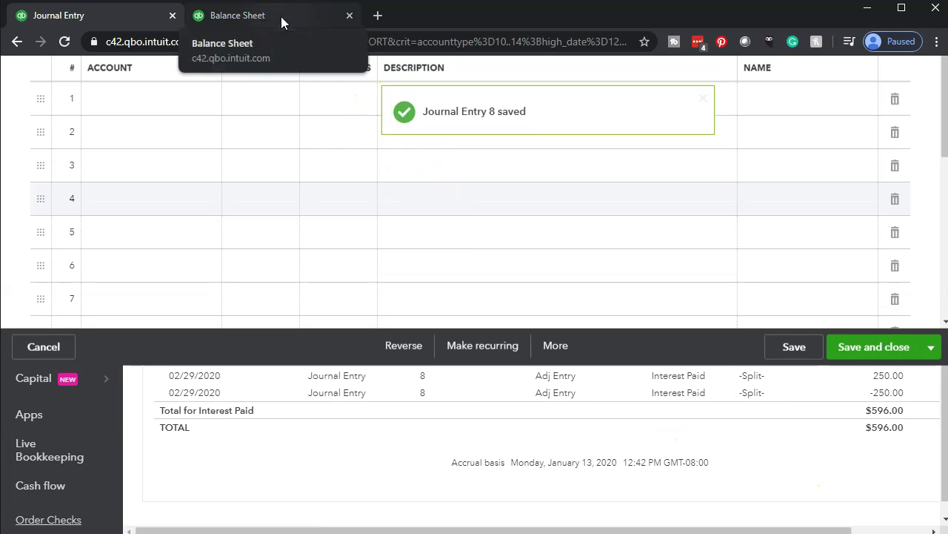
Reload the February 29, 2020 balance sheet and scroll down to the liabilities
{"action": "left_click", "coordinate": [281, 16]}
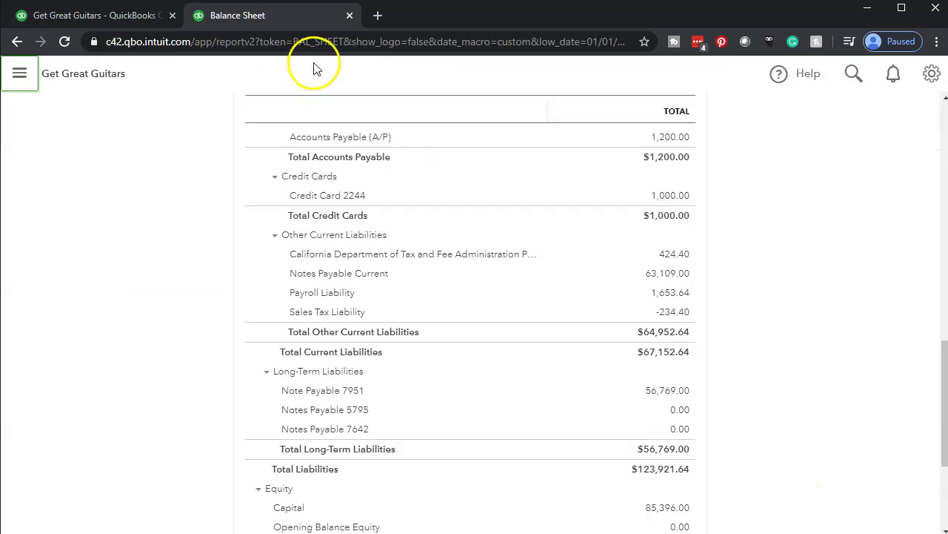
{"action": "left_click", "coordinate": [319, 45]}
{"action": "key", "text": "Return"}
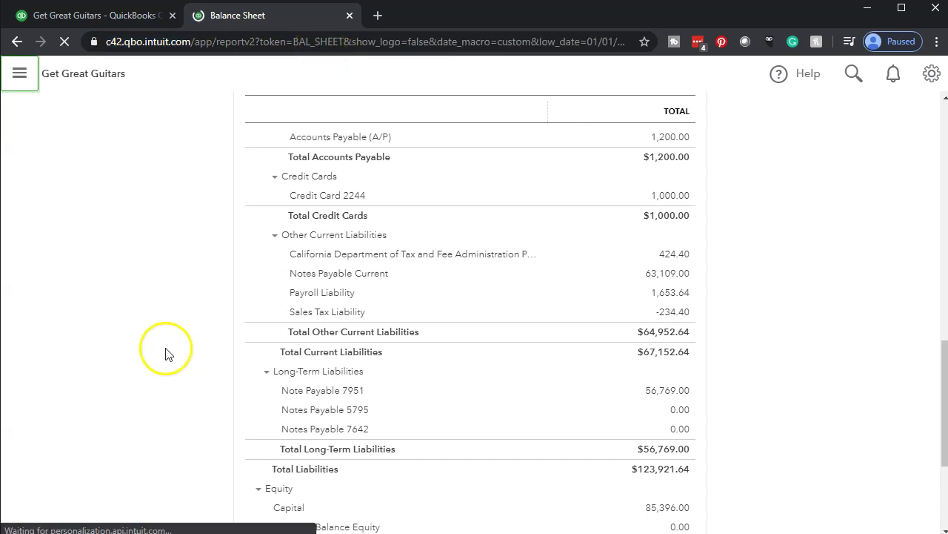
{"action": "left_click", "coordinate": [143, 75]}
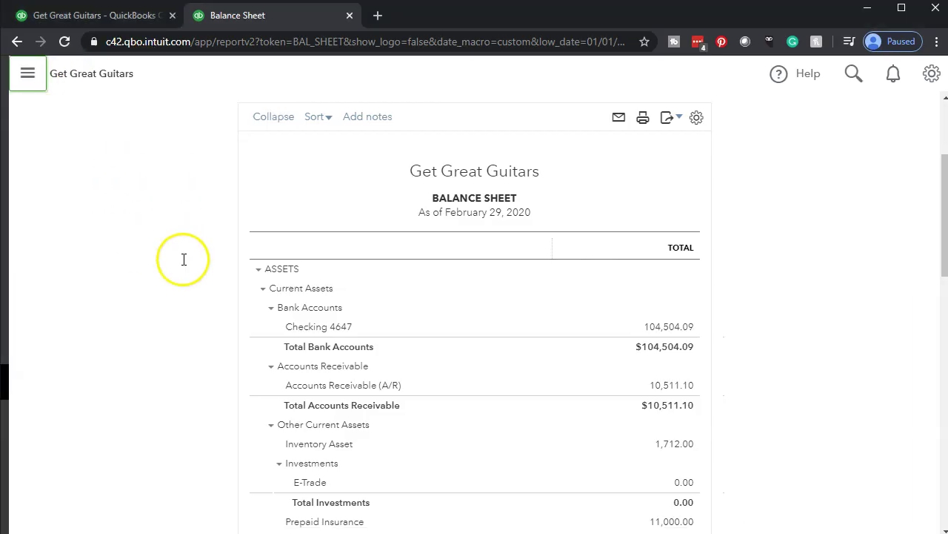
{"action": "key", "text": "ctrl+plus"}
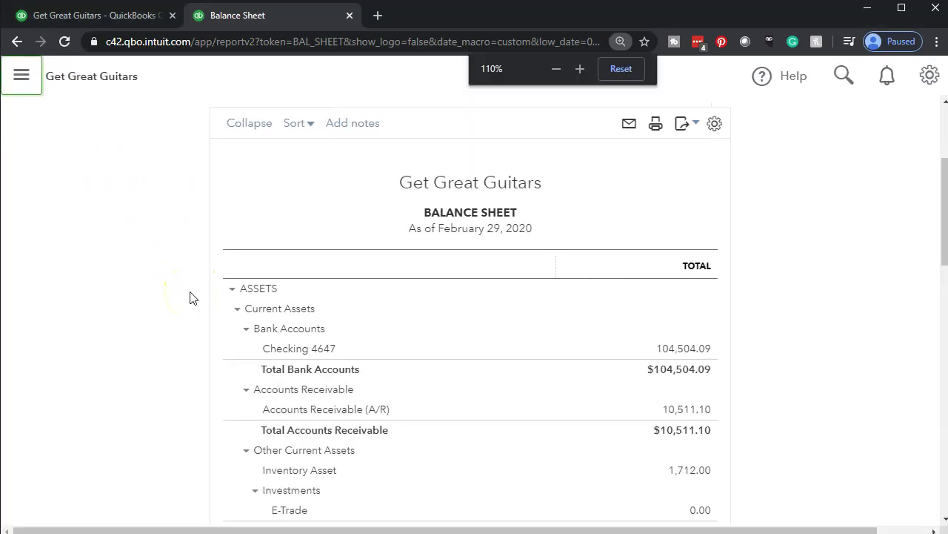
{"action": "scroll", "coordinate": [189, 297], "scroll_direction": "down", "scroll_amount": 1}
{"action": "scroll", "coordinate": [190, 298], "scroll_direction": "down", "scroll_amount": 1}
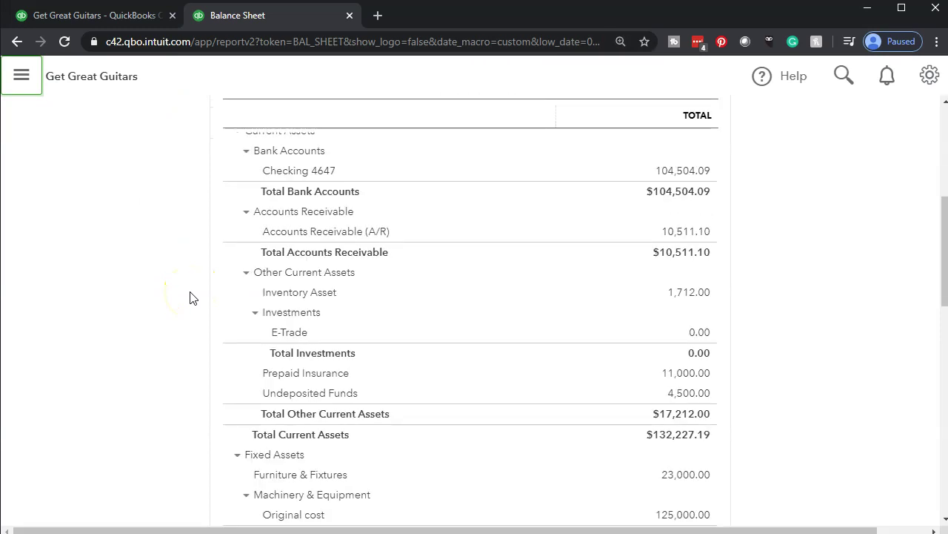
{"action": "key", "text": "ctrl+plus"}
{"action": "scroll", "coordinate": [189, 297], "scroll_direction": "down", "scroll_amount": 1}
{"action": "scroll", "coordinate": [190, 297], "scroll_direction": "down", "scroll_amount": 1}
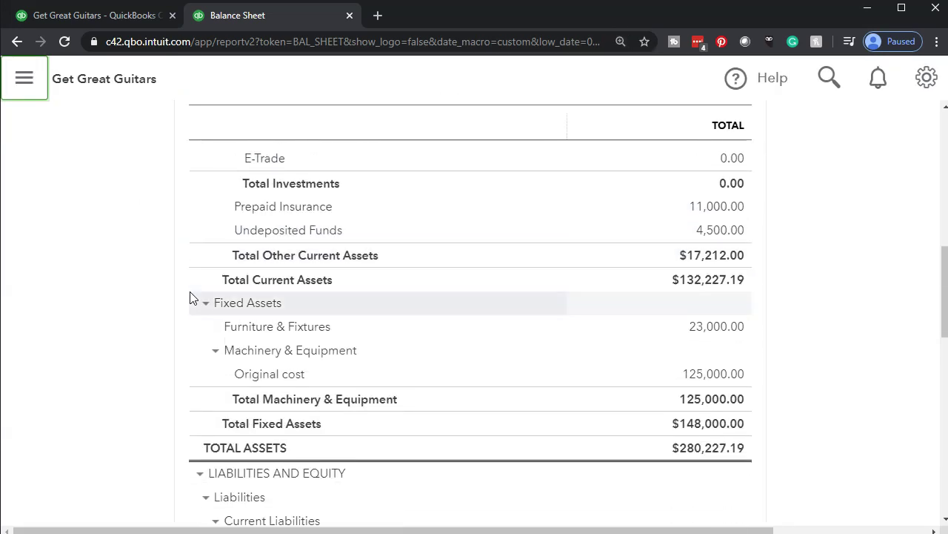
{"action": "scroll", "coordinate": [189, 298], "scroll_direction": "down", "scroll_amount": 4}
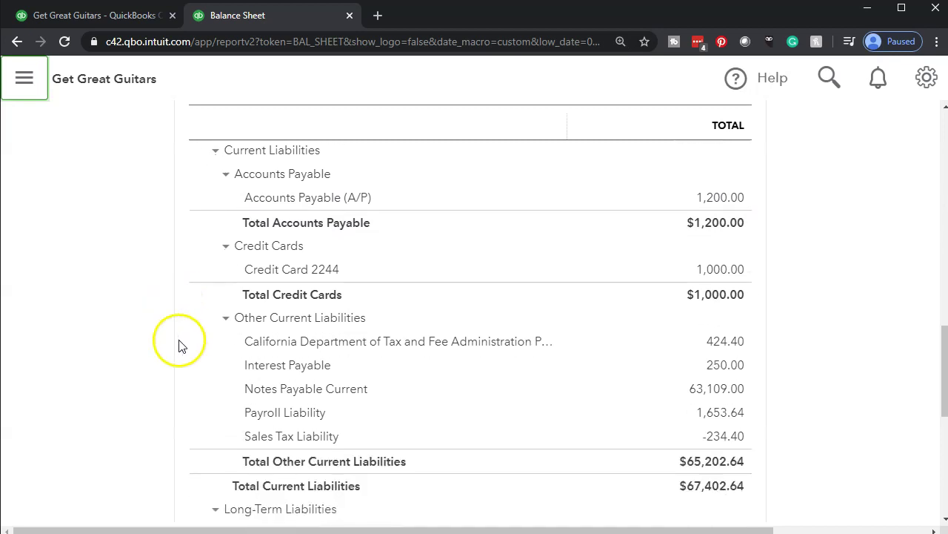
Trace the Interest Payable 250.00 amount to Journal Entry 8, then return to the balance sheet
{"action": "left_click", "coordinate": [714, 370]}
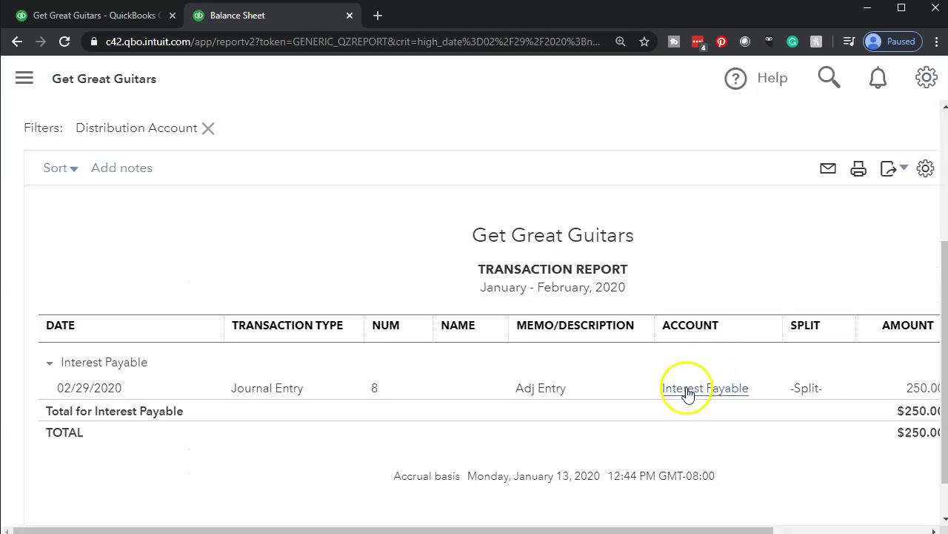
{"action": "left_click", "coordinate": [911, 399]}
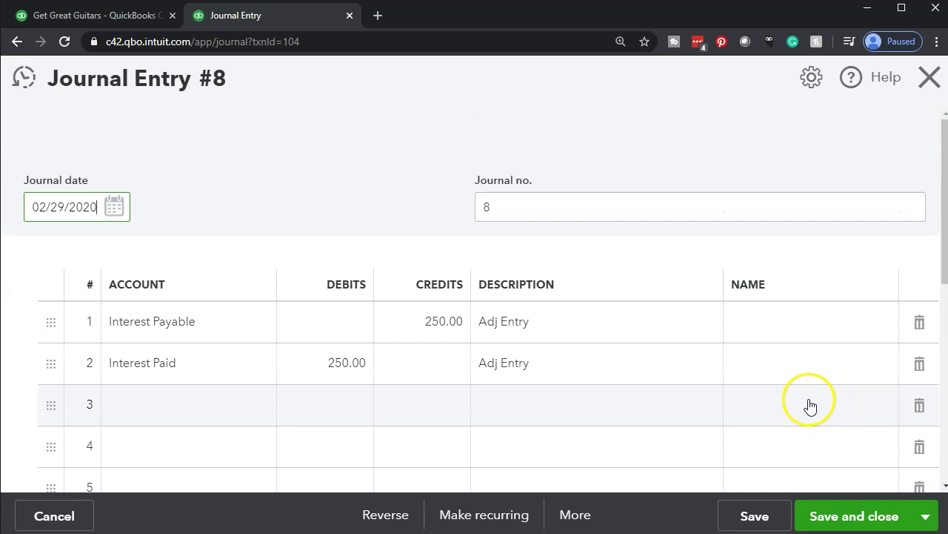
{"action": "left_click", "coordinate": [929, 79]}
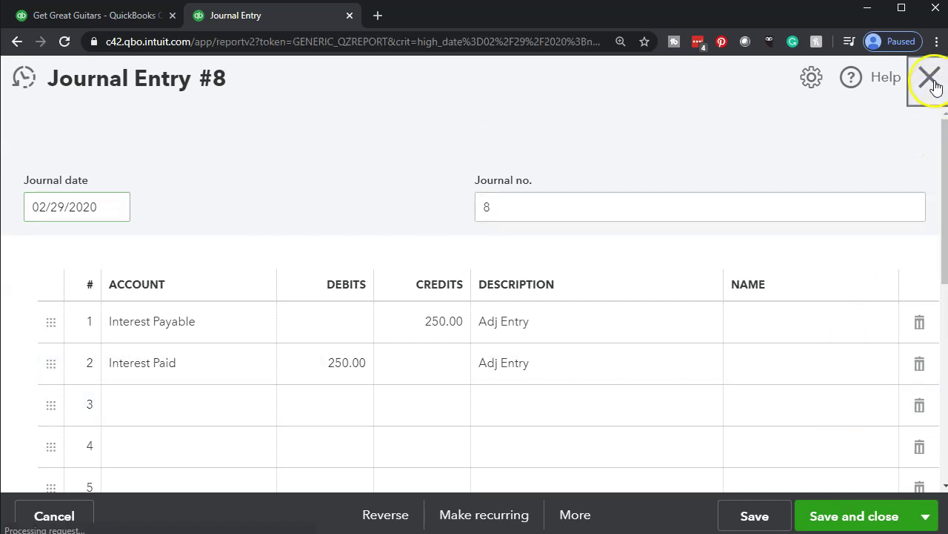
{"action": "scroll", "coordinate": [36, 275], "scroll_direction": "up", "scroll_amount": 3}
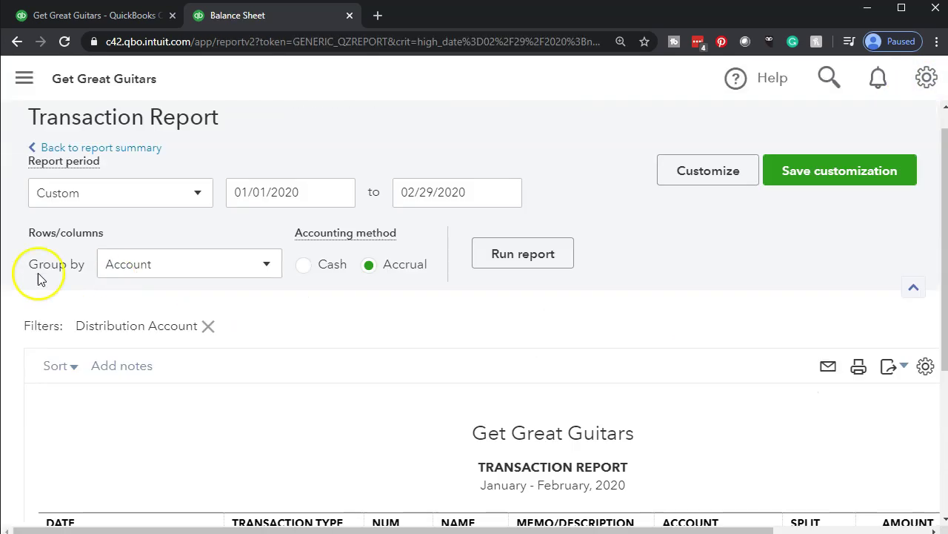
{"action": "left_click", "coordinate": [119, 178]}
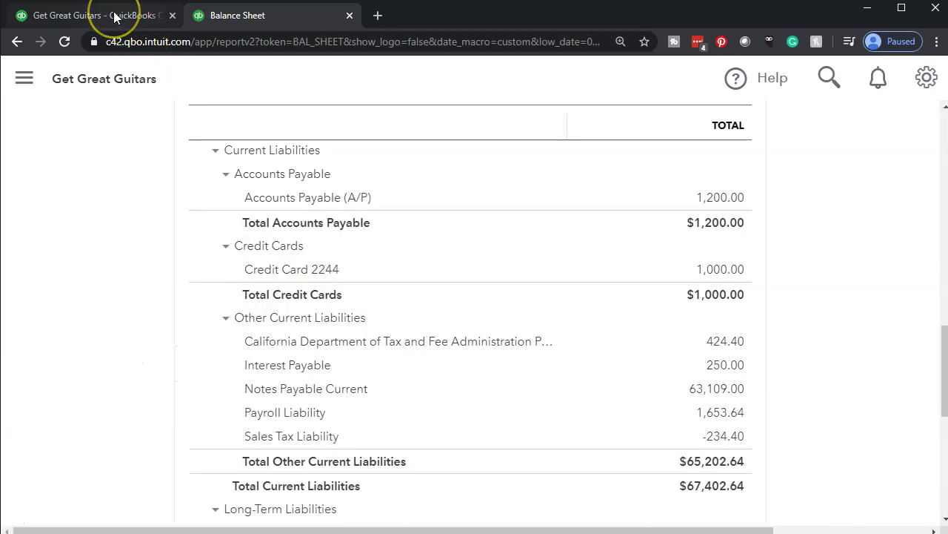
Review the Interest Paid transactions totalling $846.00, then bring up the Reports list
{"action": "left_click", "coordinate": [115, 15]}
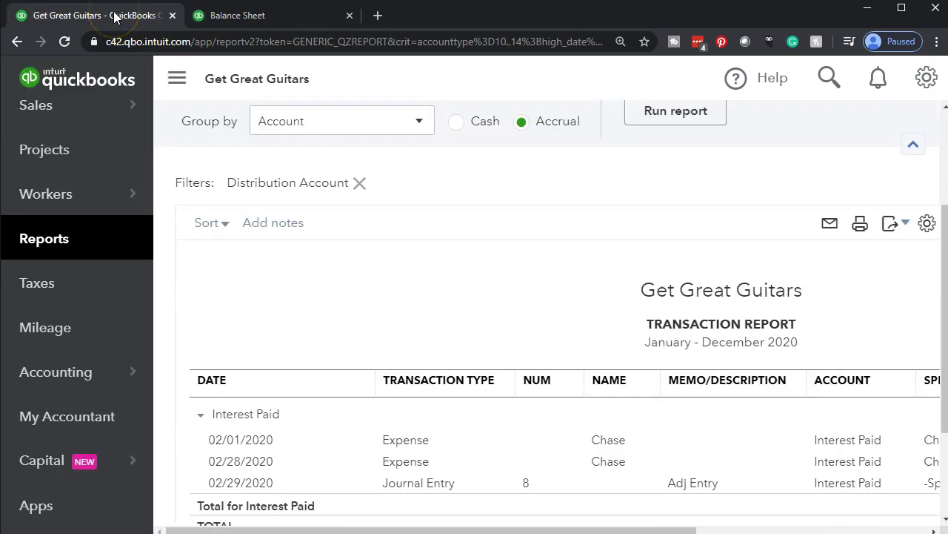
{"action": "left_click", "coordinate": [227, 252]}
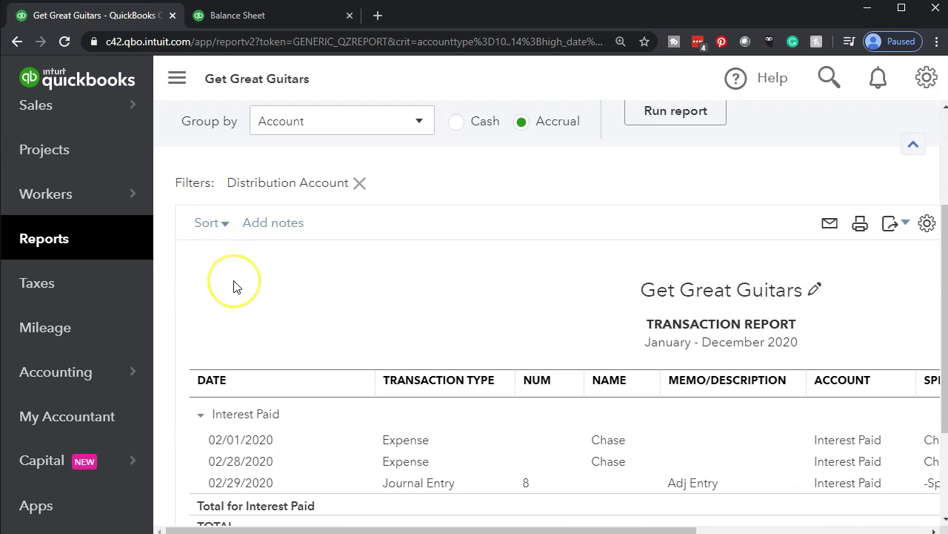
{"action": "key", "text": "ctrl+minus"}
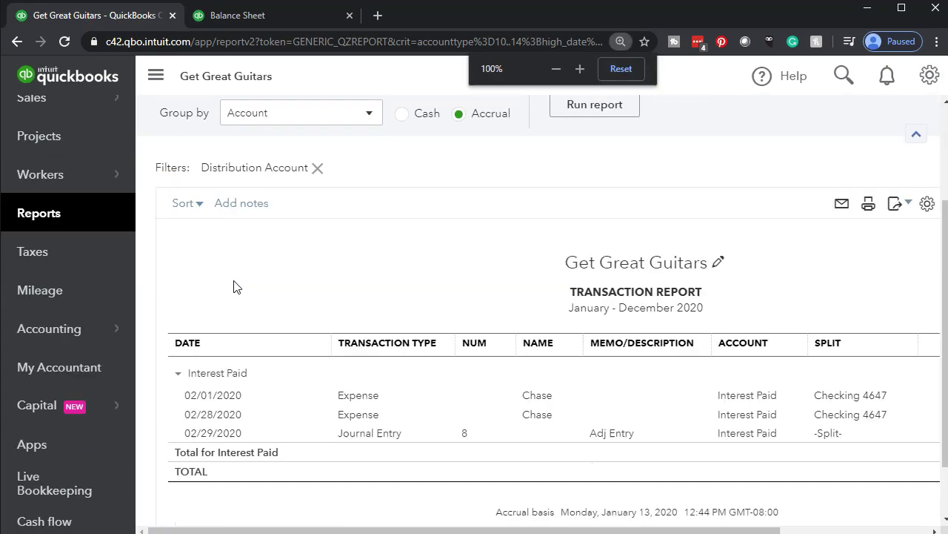
{"action": "left_click", "coordinate": [43, 209]}
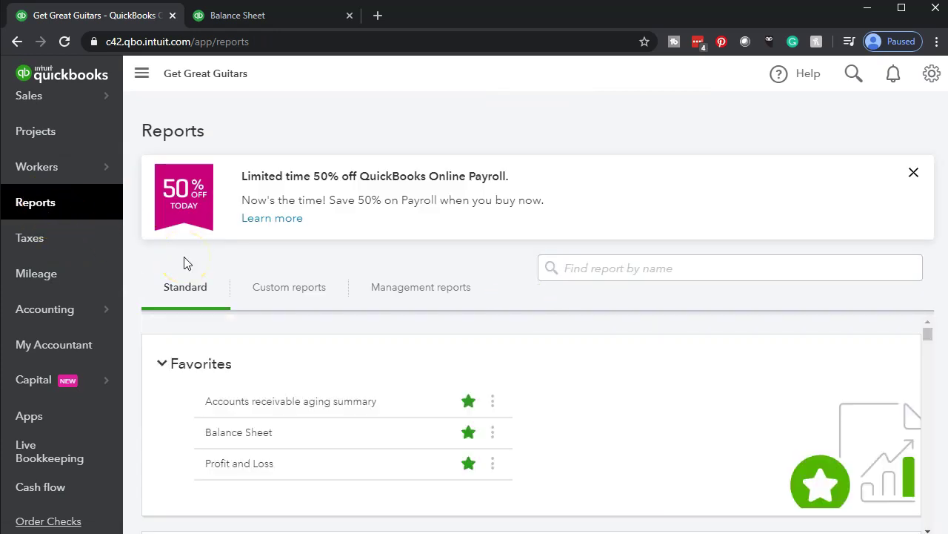
Run the Profit and Loss report for 01/01/2020 to 02/29/2020
{"action": "left_click", "coordinate": [226, 466]}
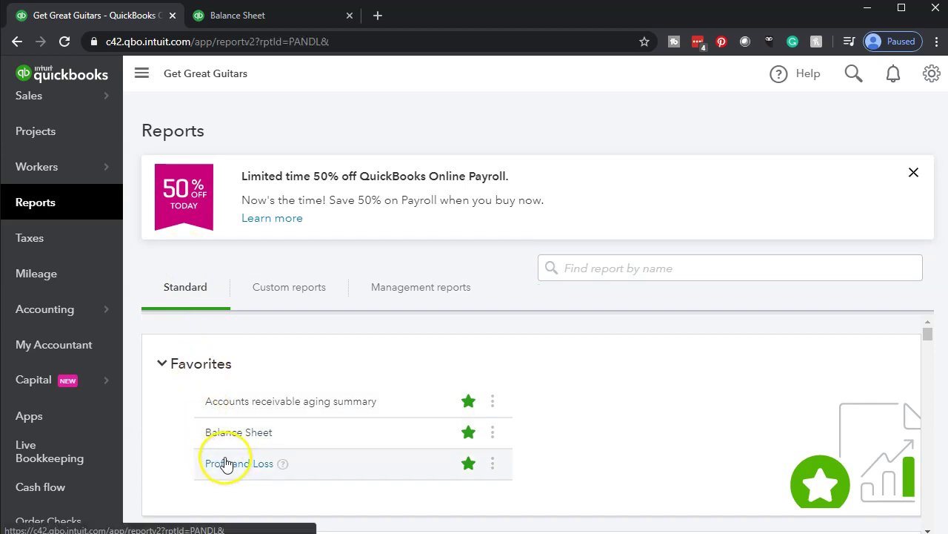
{"action": "scroll", "coordinate": [227, 462], "scroll_direction": "down", "scroll_amount": 5}
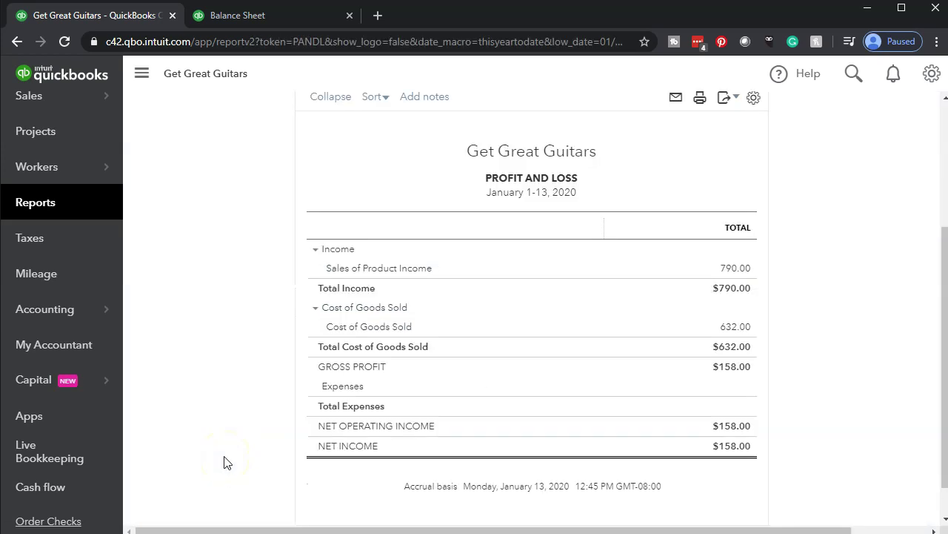
{"action": "scroll", "coordinate": [234, 363], "scroll_direction": "up", "scroll_amount": 3}
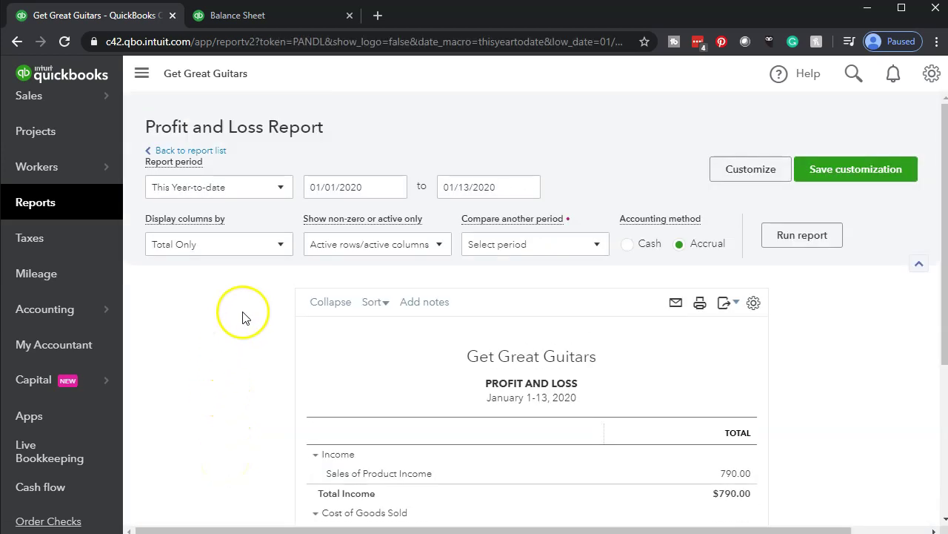
{"action": "left_click", "coordinate": [379, 186]}
{"action": "type", "text": "01/01/2020"}
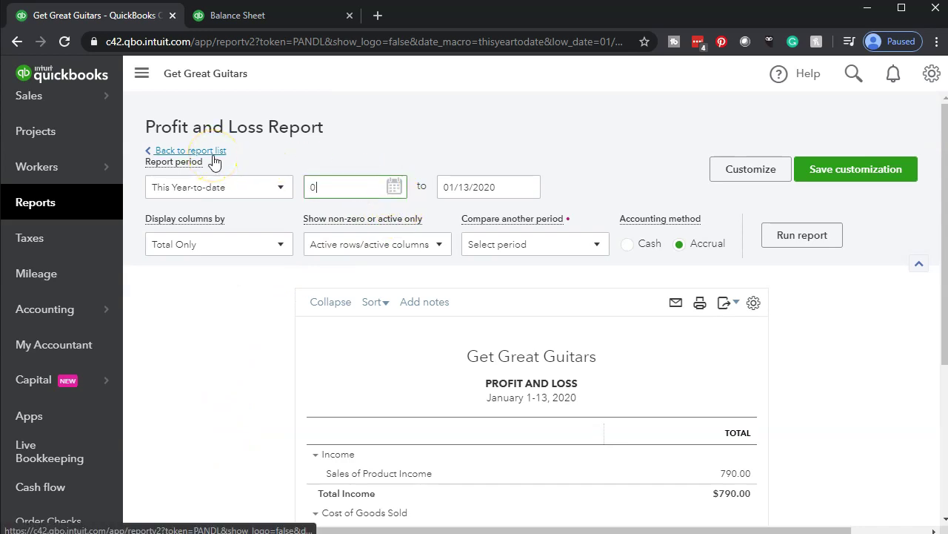
{"action": "key", "text": "Tab"}
{"action": "type", "text": "02292020"}
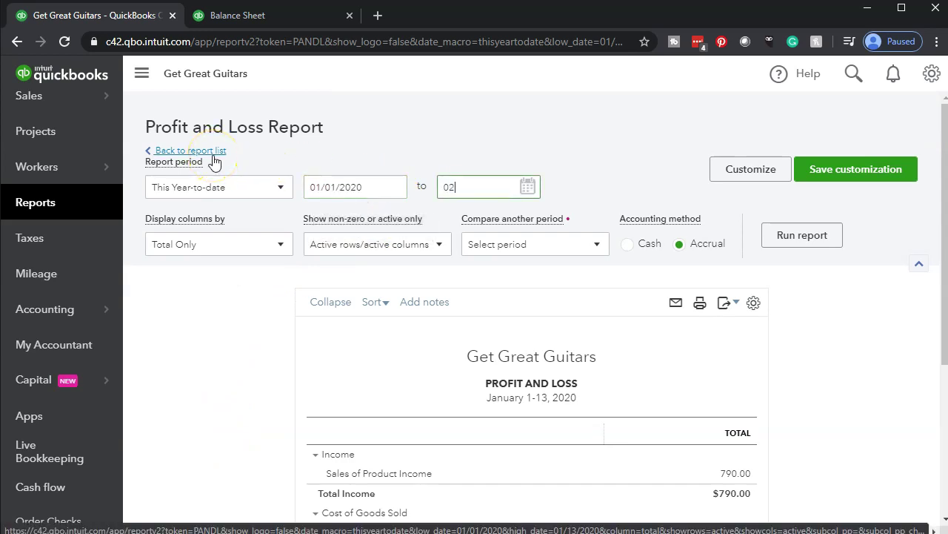
{"action": "key", "text": "Tab"}
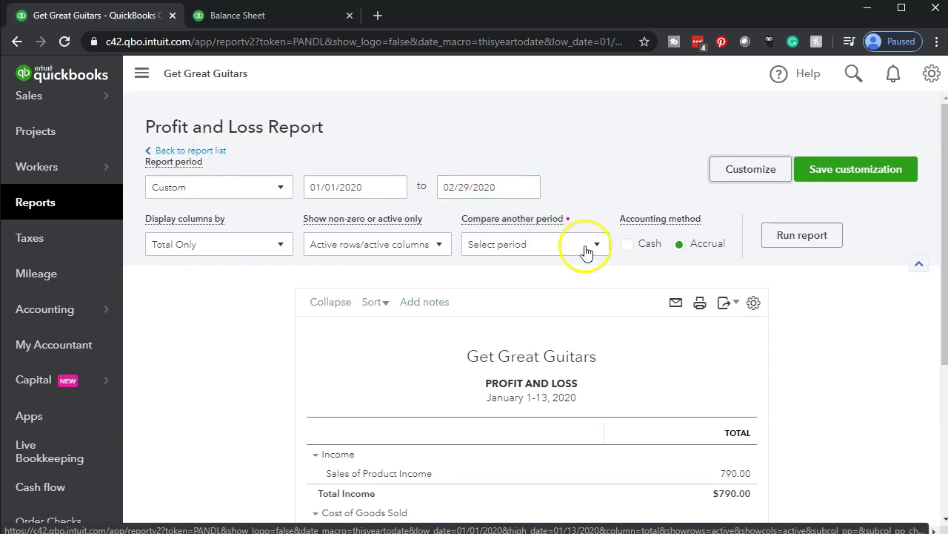
{"action": "left_click", "coordinate": [774, 247]}
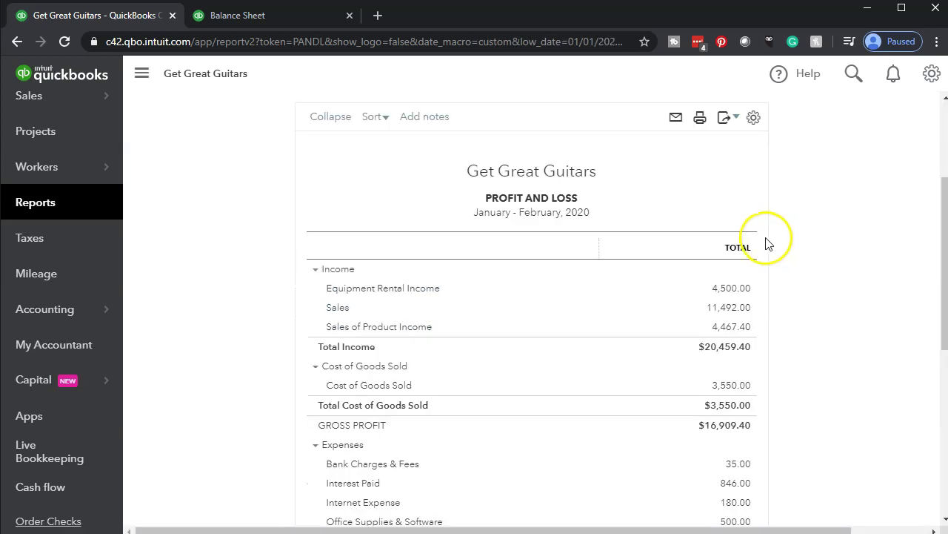
Duplicate the Profit and Loss page and widen and enlarge the report view
{"action": "right_click", "coordinate": [124, 15]}
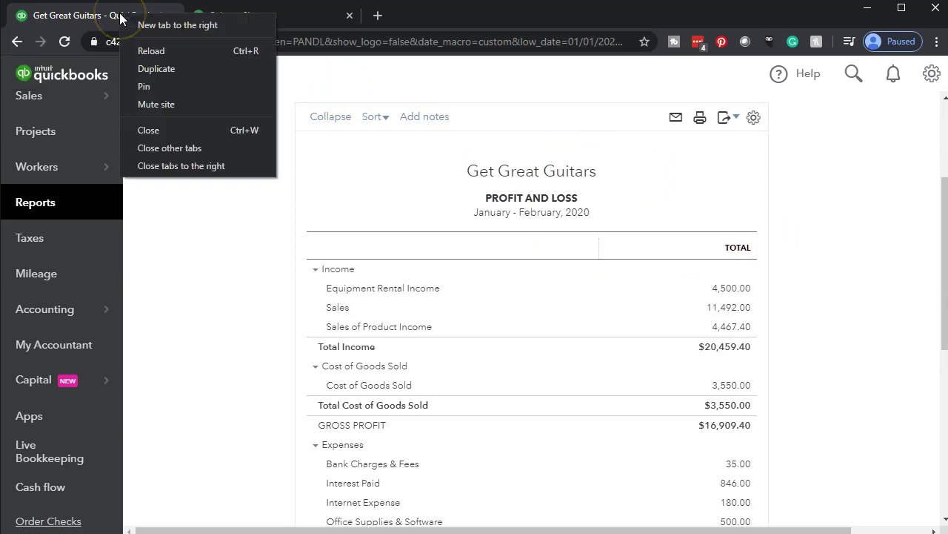
{"action": "left_click", "coordinate": [132, 64]}
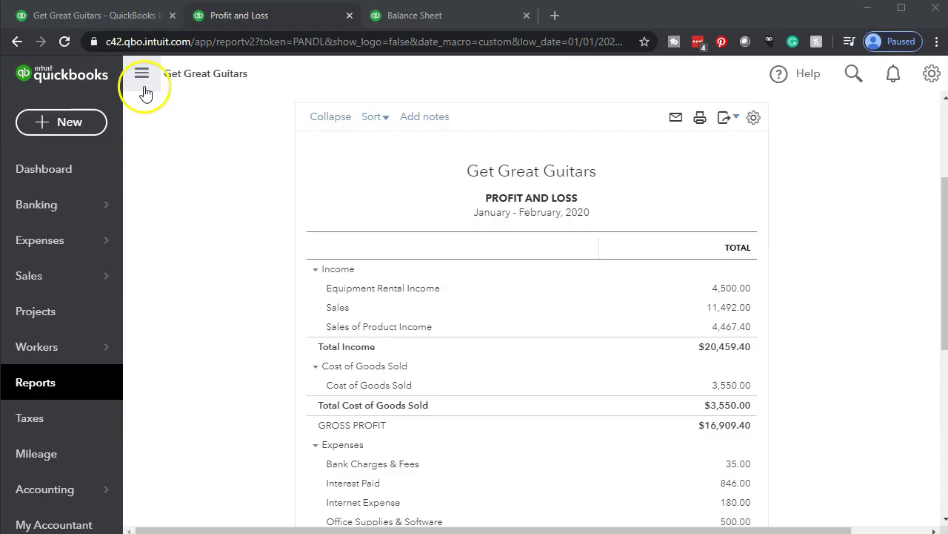
{"action": "left_click", "coordinate": [127, 71]}
{"action": "key", "text": "ctrl+plus"}
{"action": "key", "text": "ctrl+plus"}
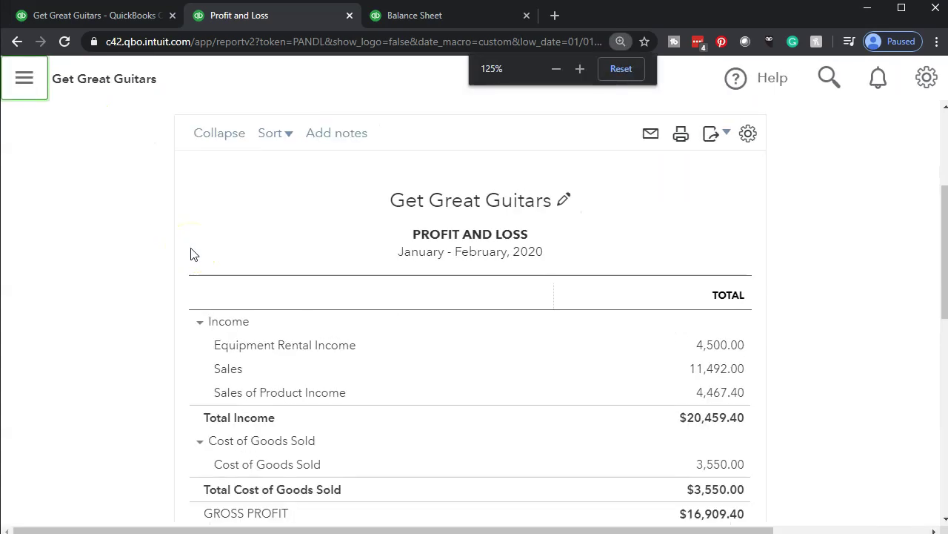
{"action": "scroll", "coordinate": [190, 256], "scroll_direction": "down", "scroll_amount": 5}
{"action": "left_click", "coordinate": [191, 260]}
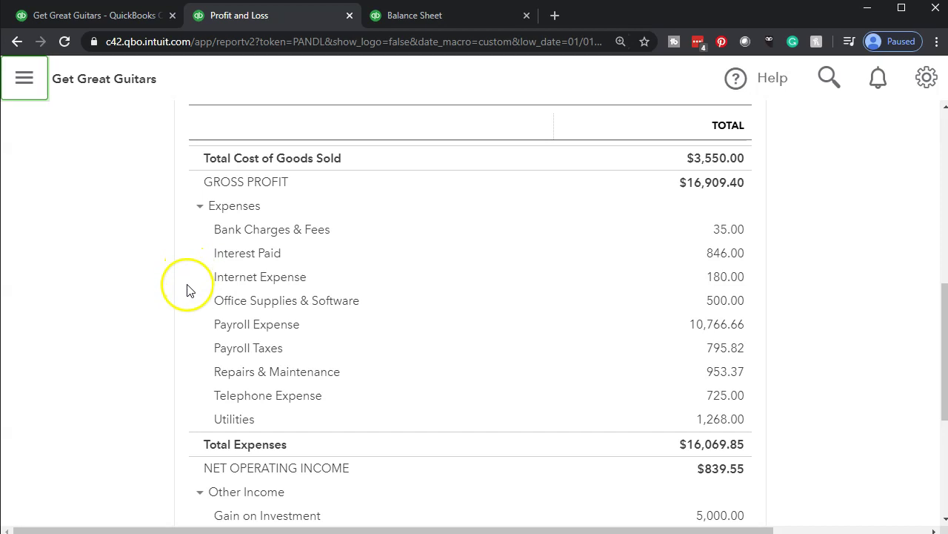
Drill into the Interest Paid 846.00 total, then return to the Profit and Loss summary
{"action": "left_click", "coordinate": [730, 254]}
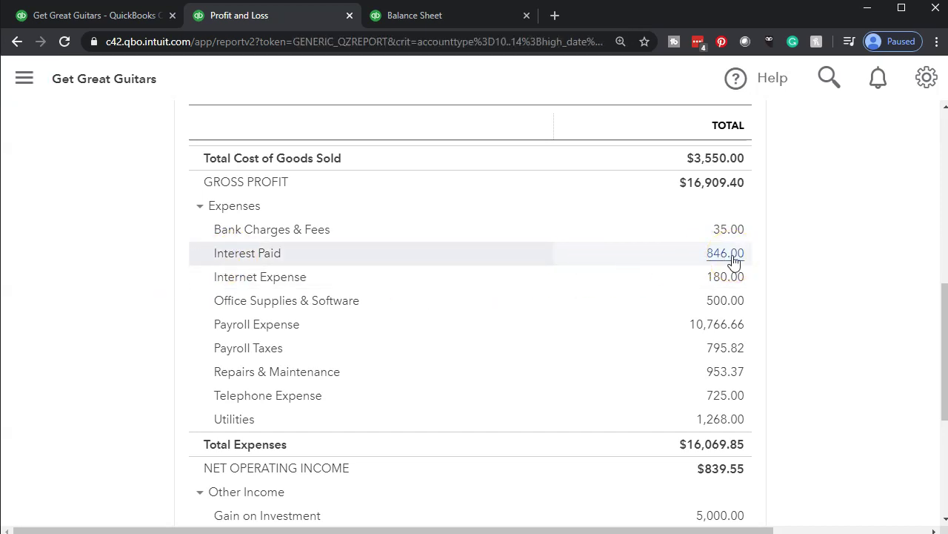
{"action": "left_click_drag", "start_coordinate": [756, 528], "coordinate": [867, 531]}
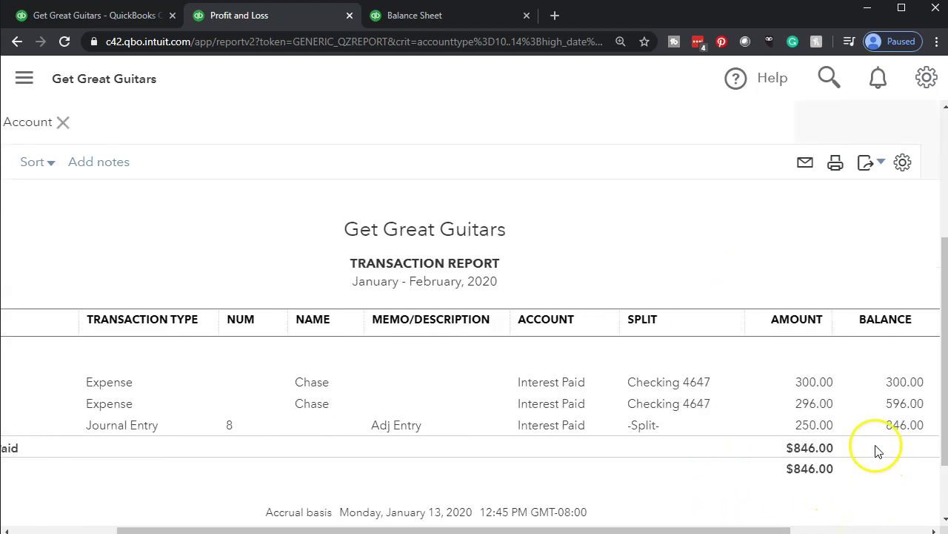
{"action": "left_click_drag", "start_coordinate": [724, 528], "coordinate": [603, 528]}
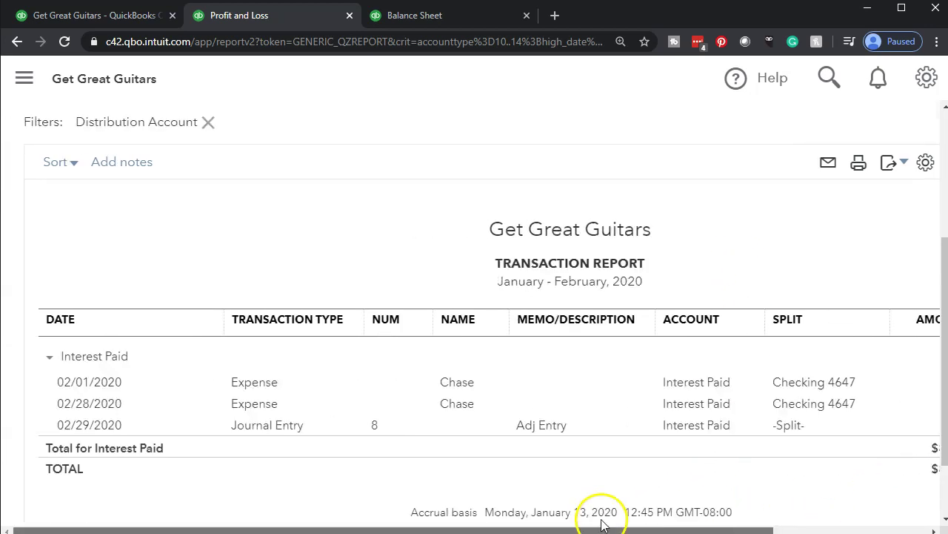
{"action": "scroll", "coordinate": [240, 390], "scroll_direction": "up", "scroll_amount": 3}
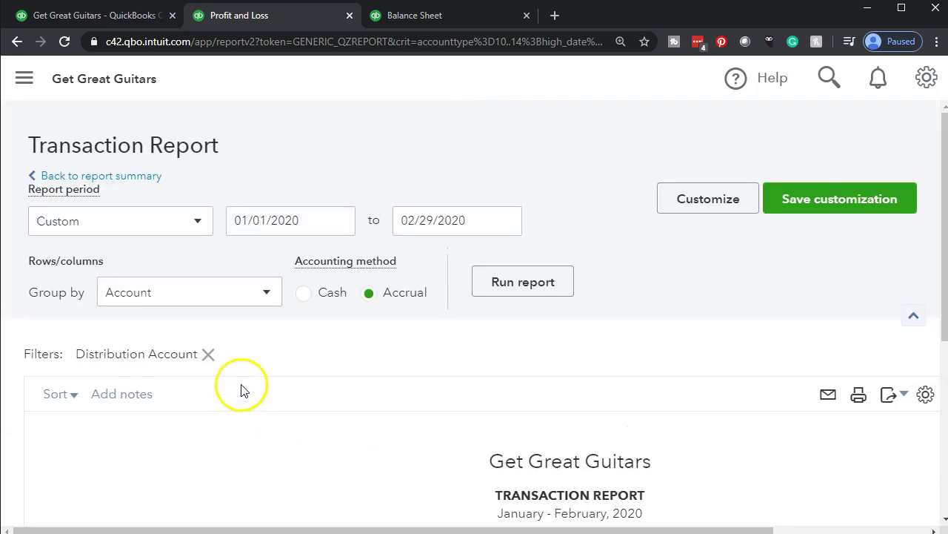
{"action": "left_click", "coordinate": [145, 178]}
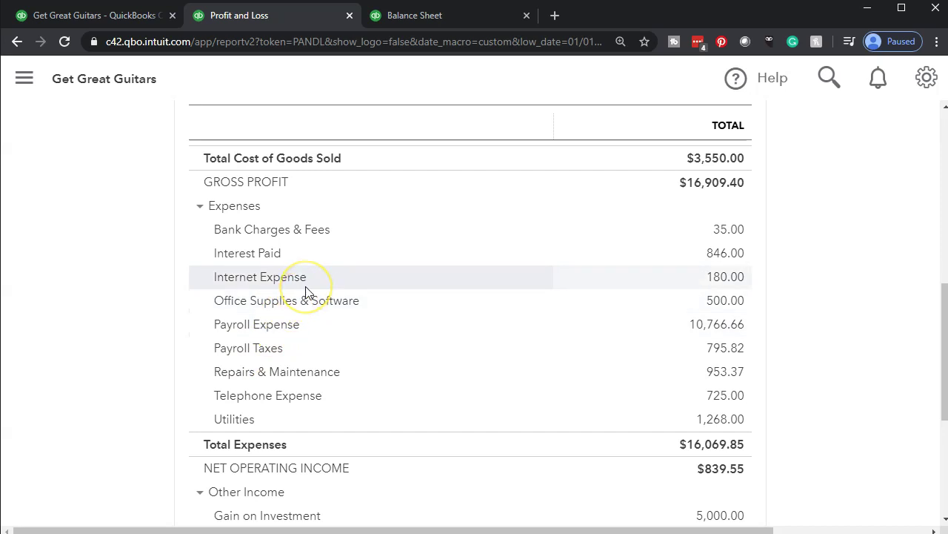
{"action": "scroll", "coordinate": [308, 290], "scroll_direction": "down", "scroll_amount": 3}
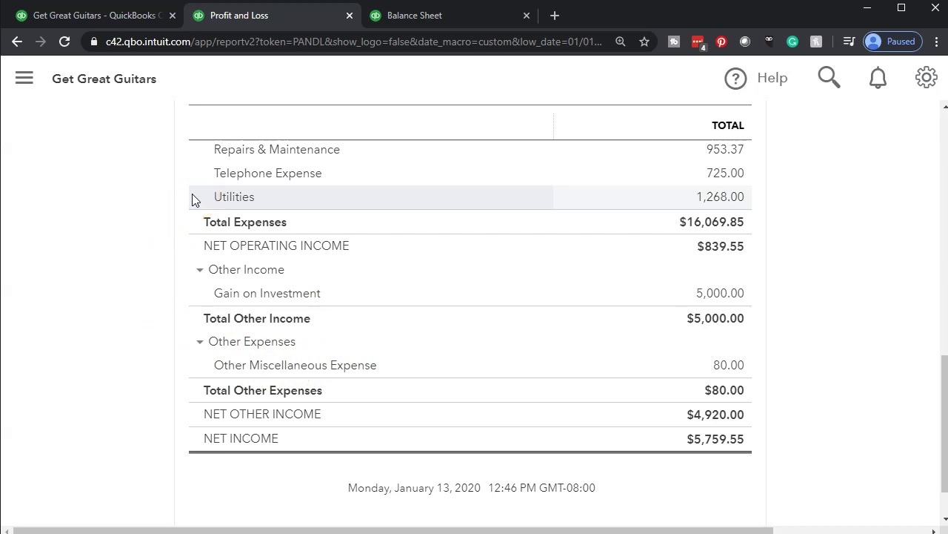
{"action": "scroll", "coordinate": [192, 198], "scroll_direction": "up", "scroll_amount": 1}
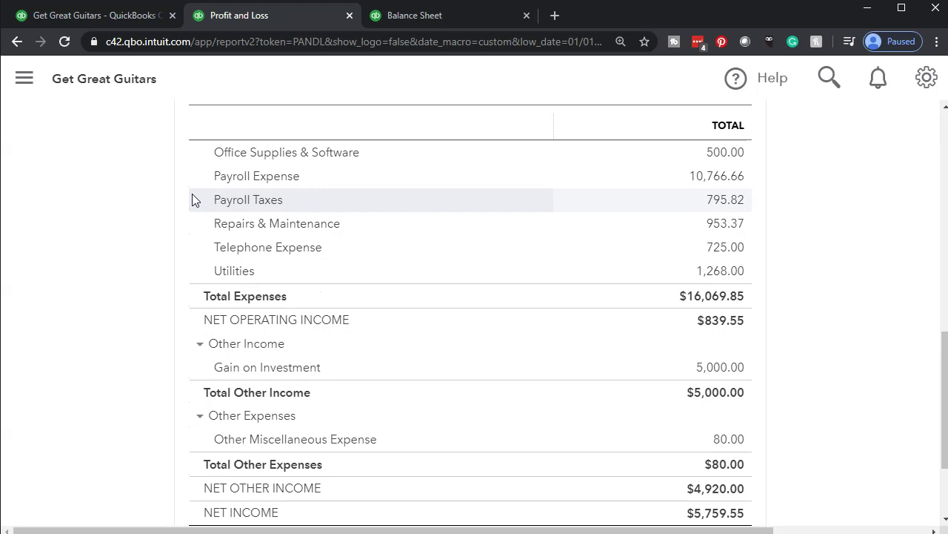
{"action": "scroll", "coordinate": [191, 197], "scroll_direction": "up", "scroll_amount": 1}
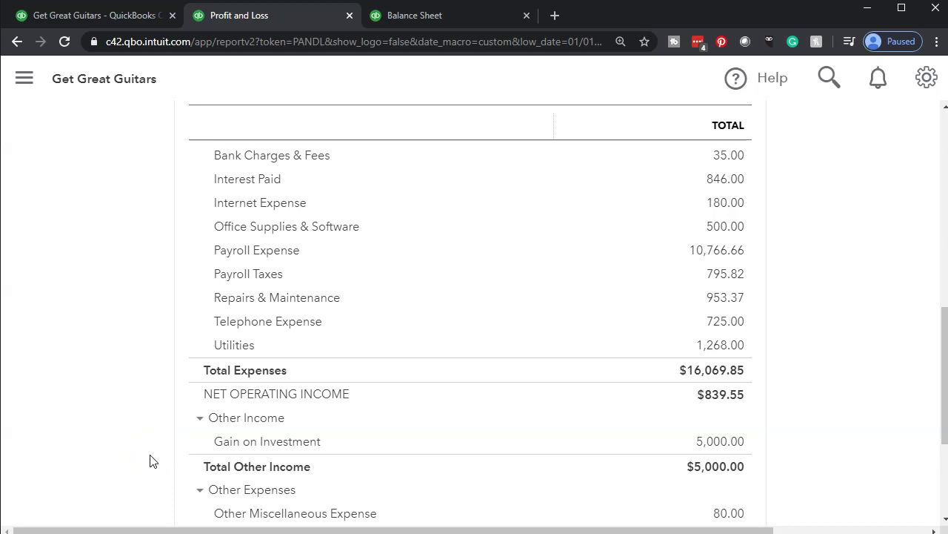
{"action": "scroll", "coordinate": [150, 461], "scroll_direction": "down", "scroll_amount": 2}
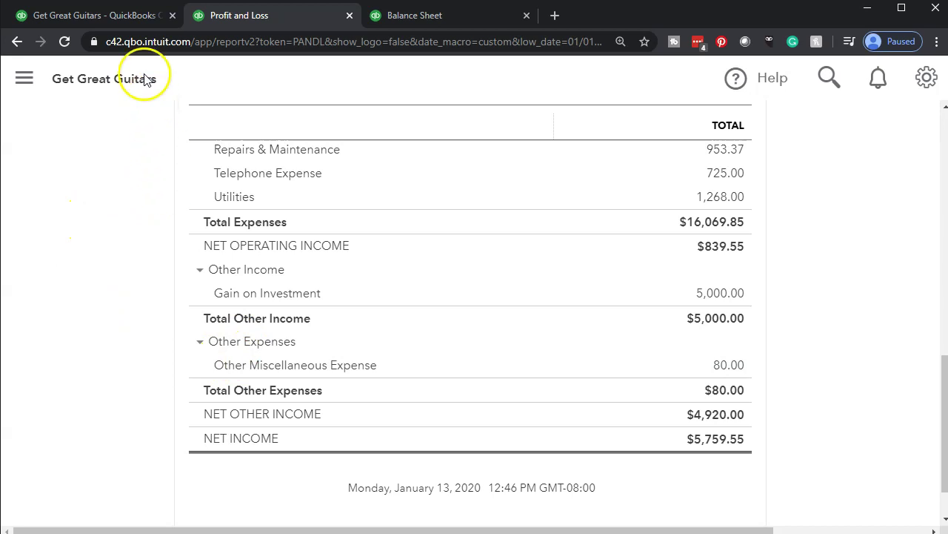
Show the Chart of Accounts in the main tab, scrolled down to the Other Expense accounts
{"action": "left_click", "coordinate": [115, 17]}
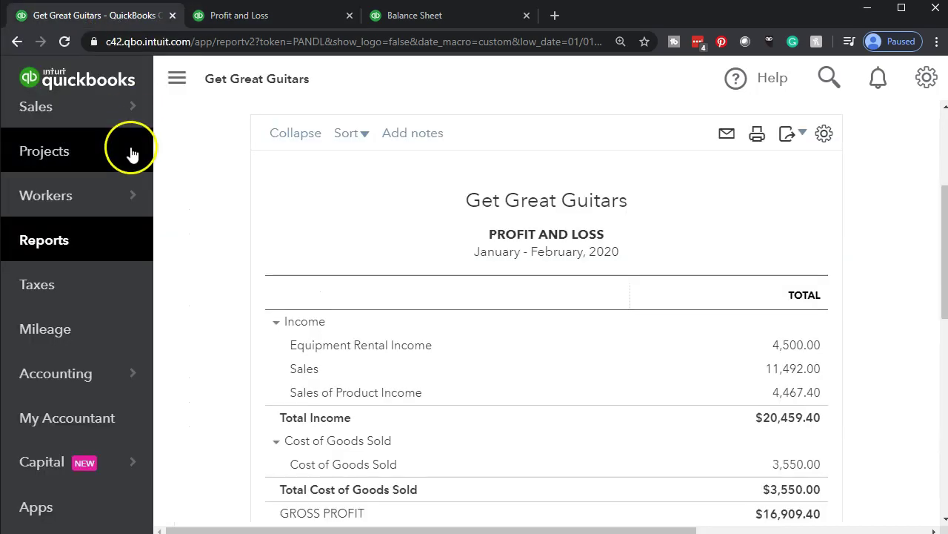
{"action": "key", "text": "ctrl+minus"}
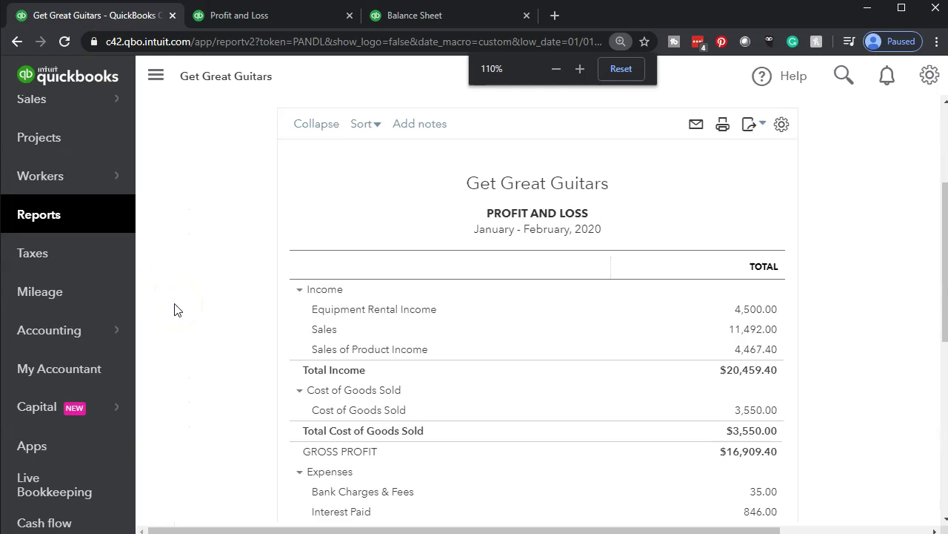
{"action": "key", "text": "ctrl+minus"}
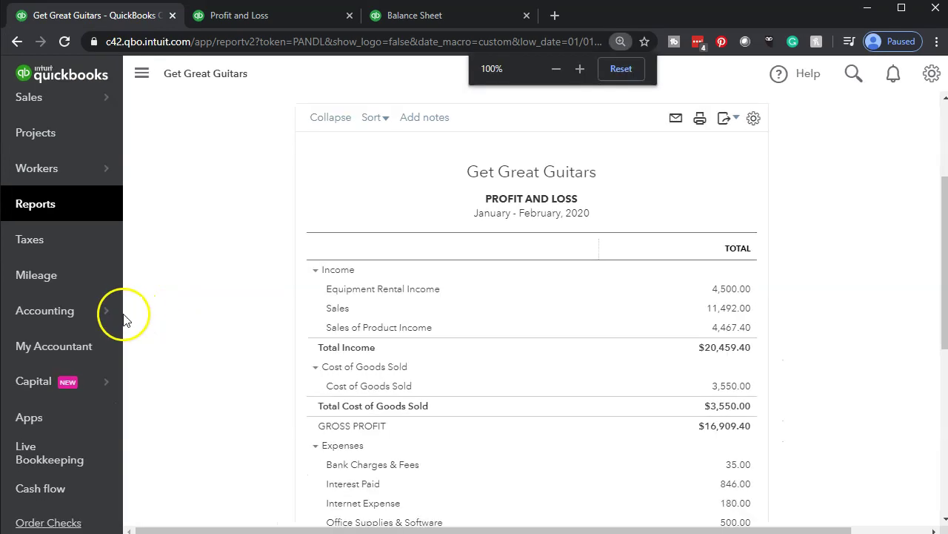
{"action": "left_click", "coordinate": [77, 318]}
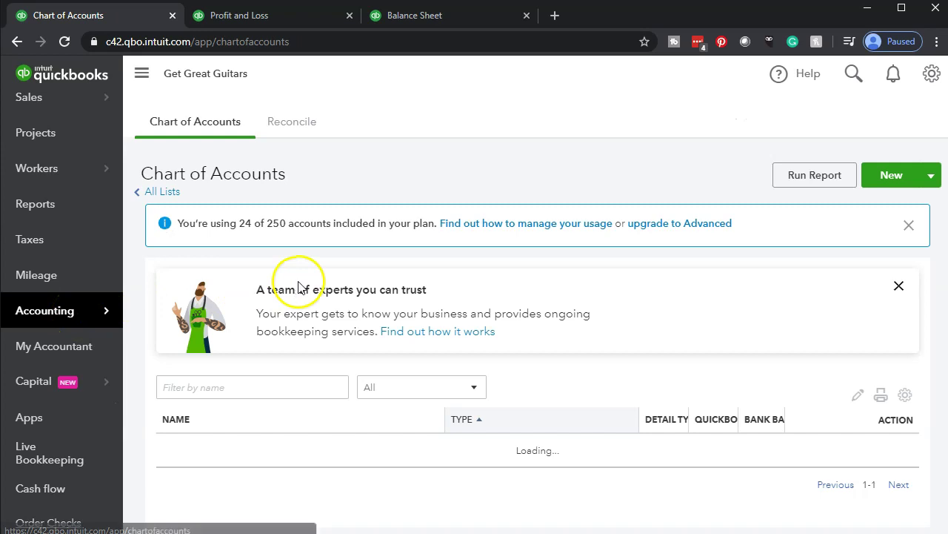
{"action": "scroll", "coordinate": [356, 347], "scroll_direction": "down", "scroll_amount": 5}
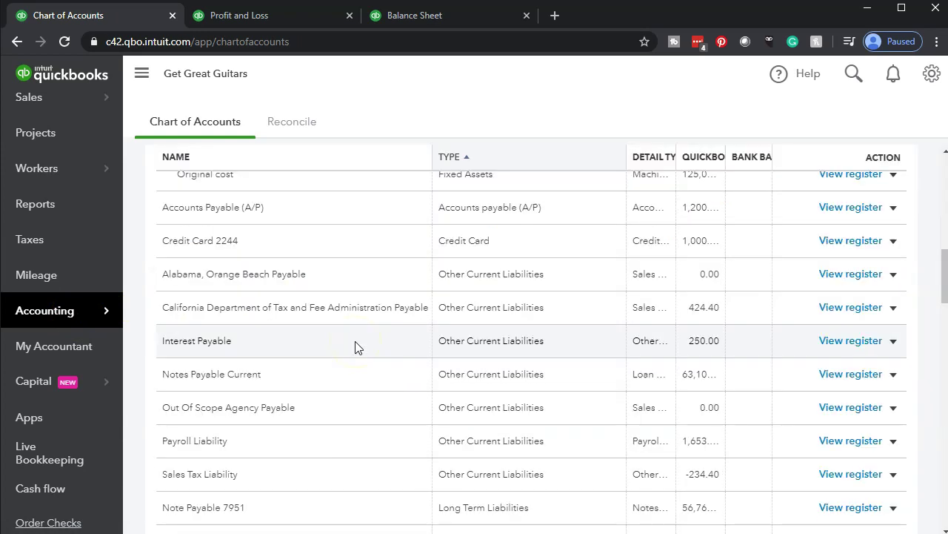
{"action": "left_click", "coordinate": [152, 89]}
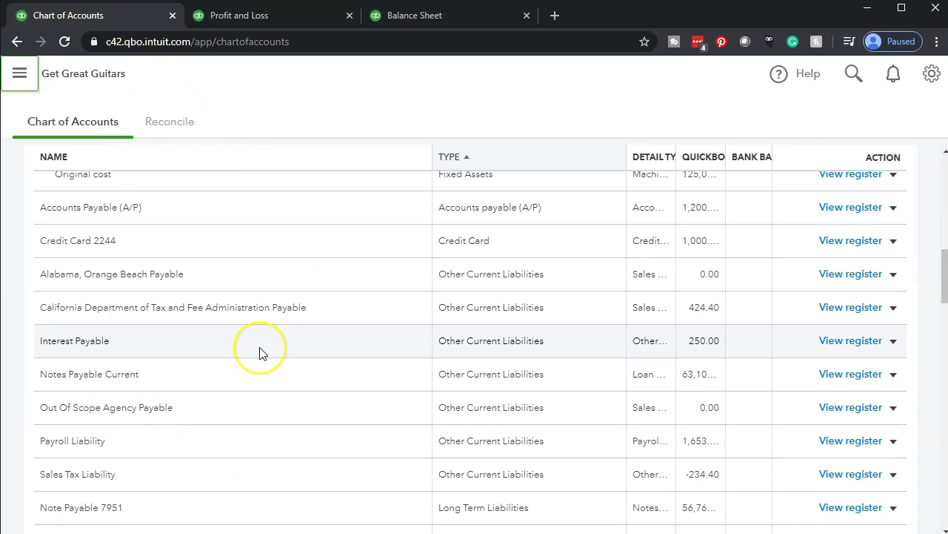
{"action": "scroll", "coordinate": [259, 353], "scroll_direction": "down", "scroll_amount": 10}
{"action": "scroll", "coordinate": [259, 353], "scroll_direction": "down", "scroll_amount": 11}
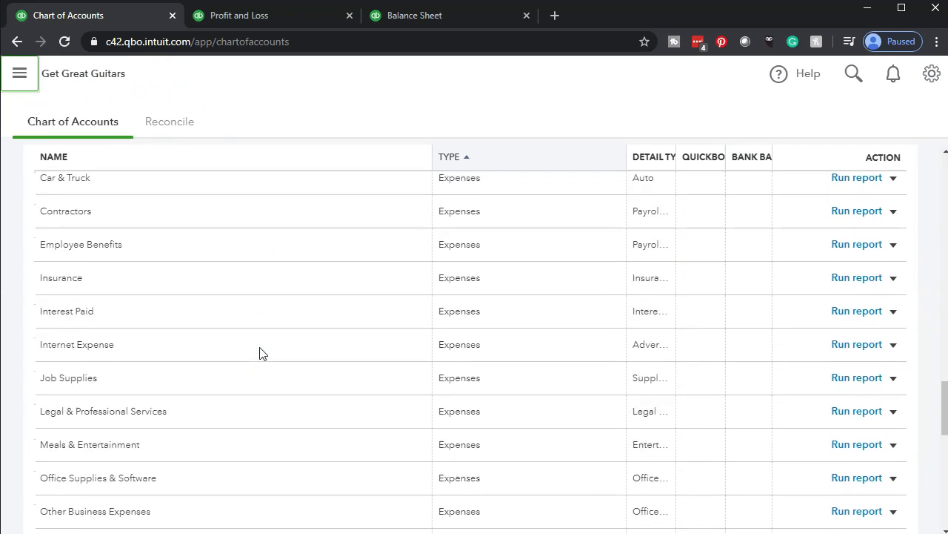
{"action": "scroll", "coordinate": [259, 353], "scroll_direction": "down", "scroll_amount": 1}
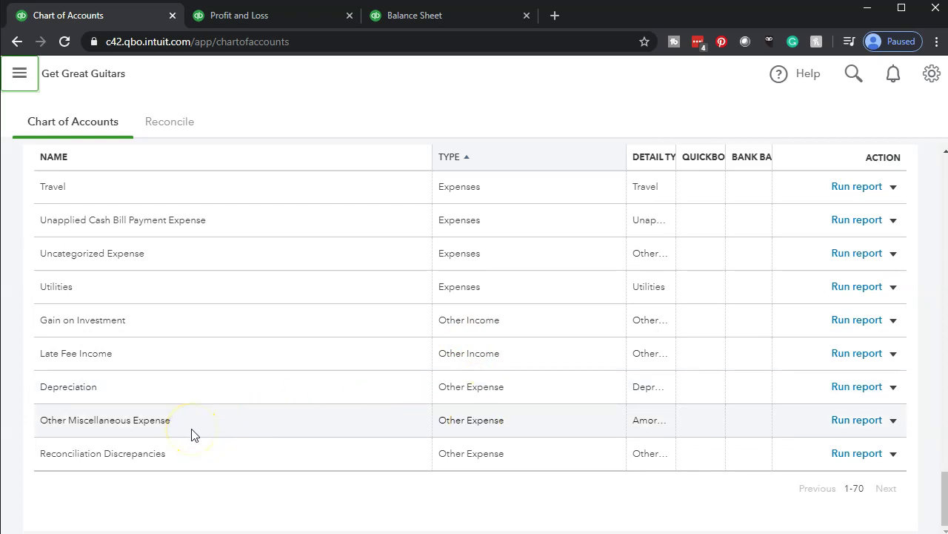
{"action": "left_click", "coordinate": [894, 421]}
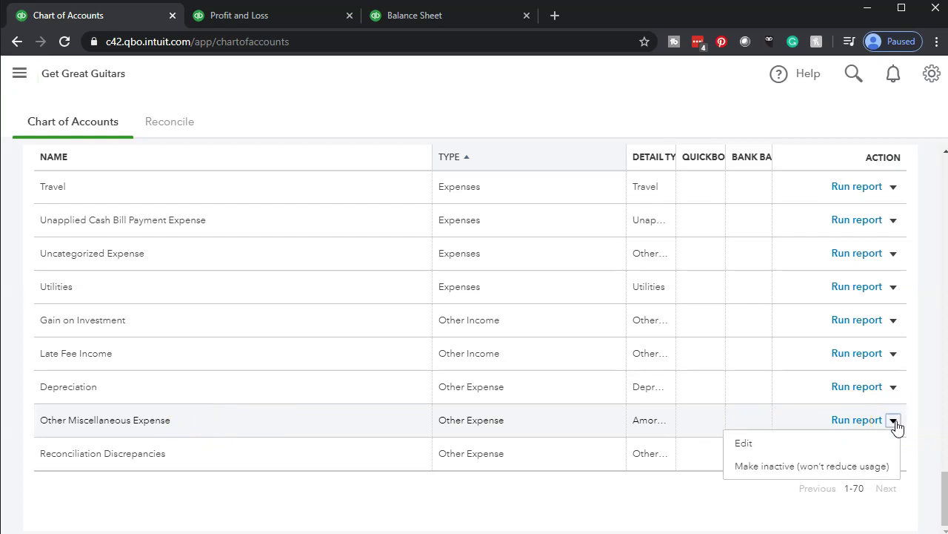
{"action": "left_click", "coordinate": [849, 444]}
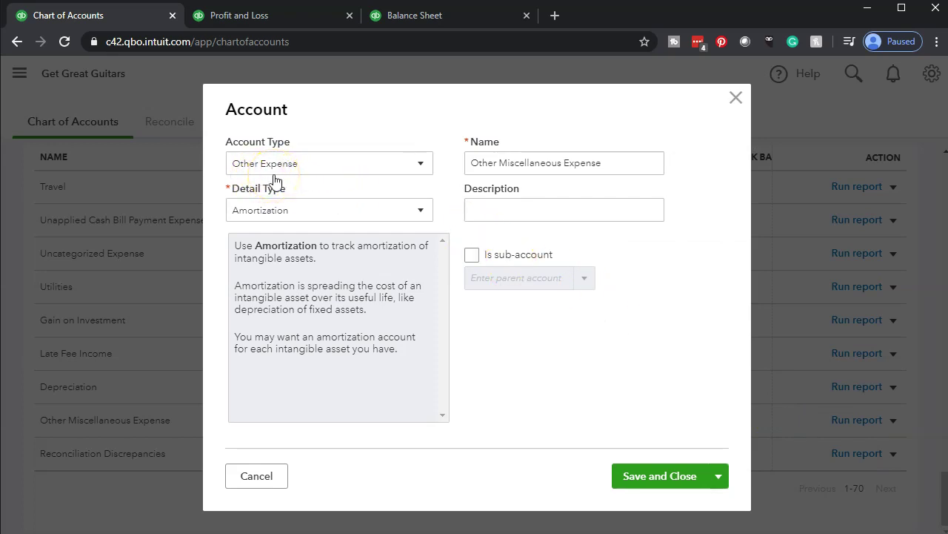
{"action": "left_click", "coordinate": [421, 164]}
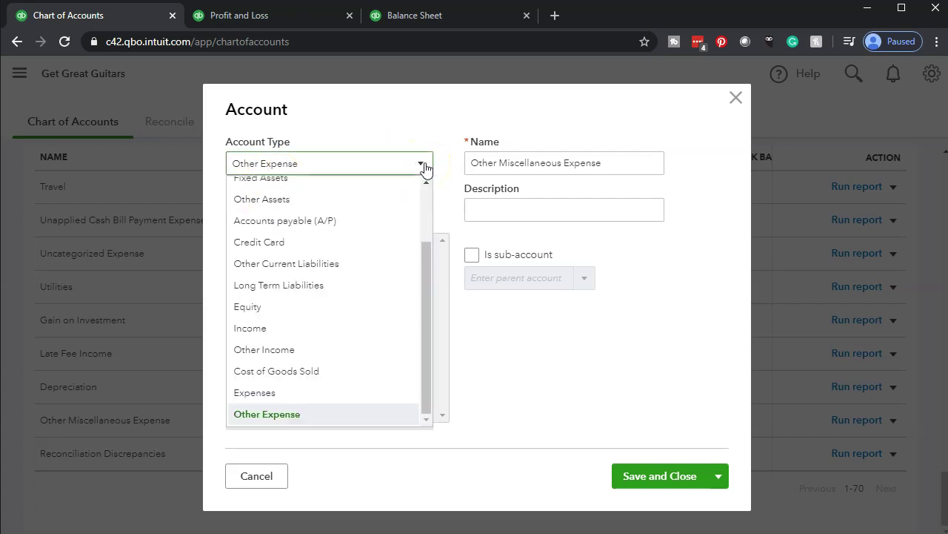
{"action": "left_click", "coordinate": [329, 394]}
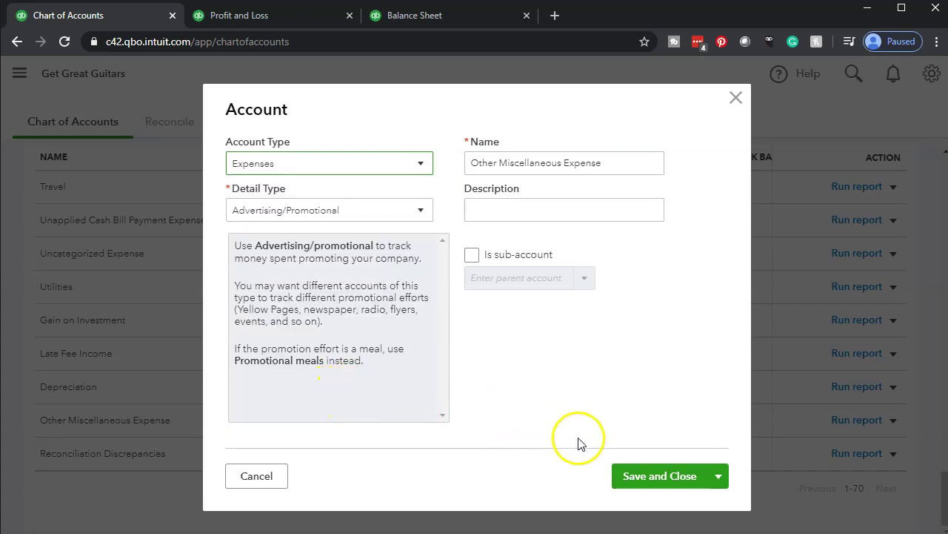
{"action": "left_click", "coordinate": [627, 477]}
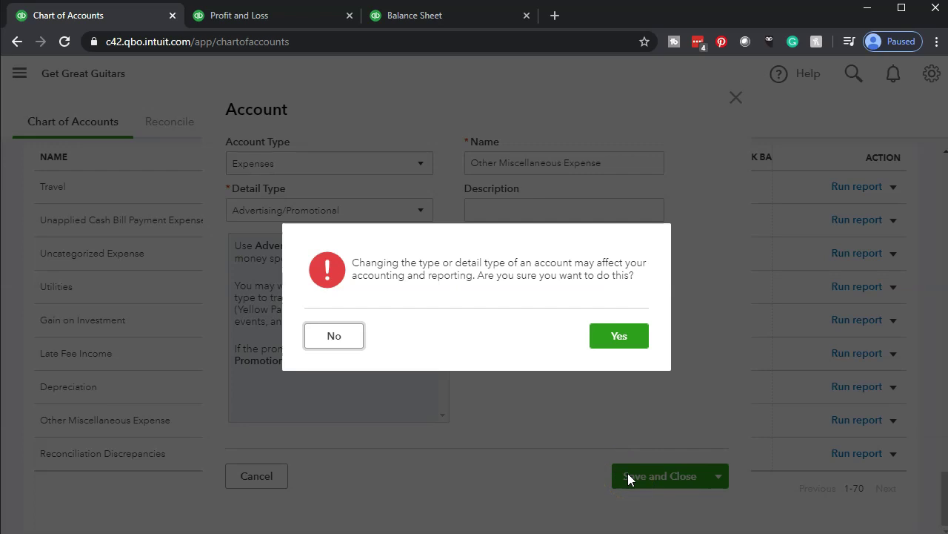
{"action": "left_click", "coordinate": [622, 337]}
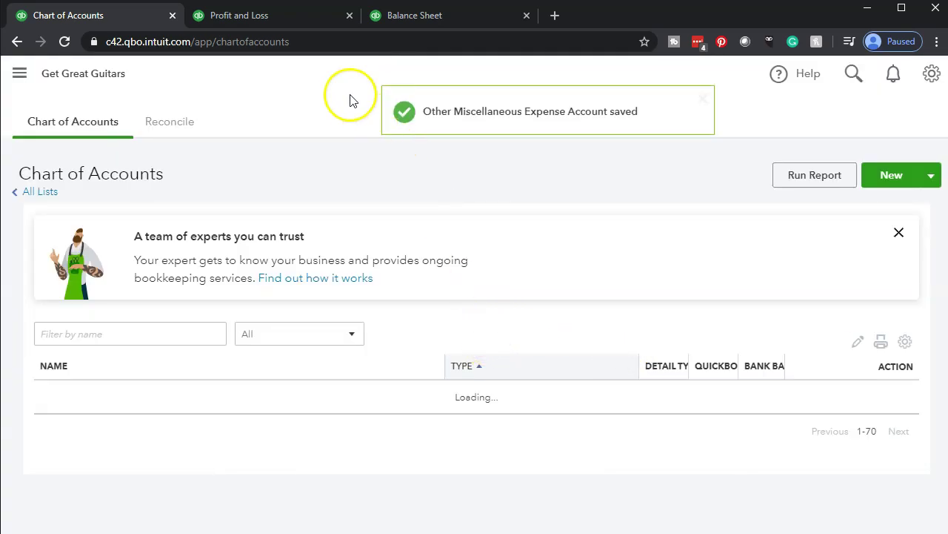
{"action": "left_click", "coordinate": [287, 19]}
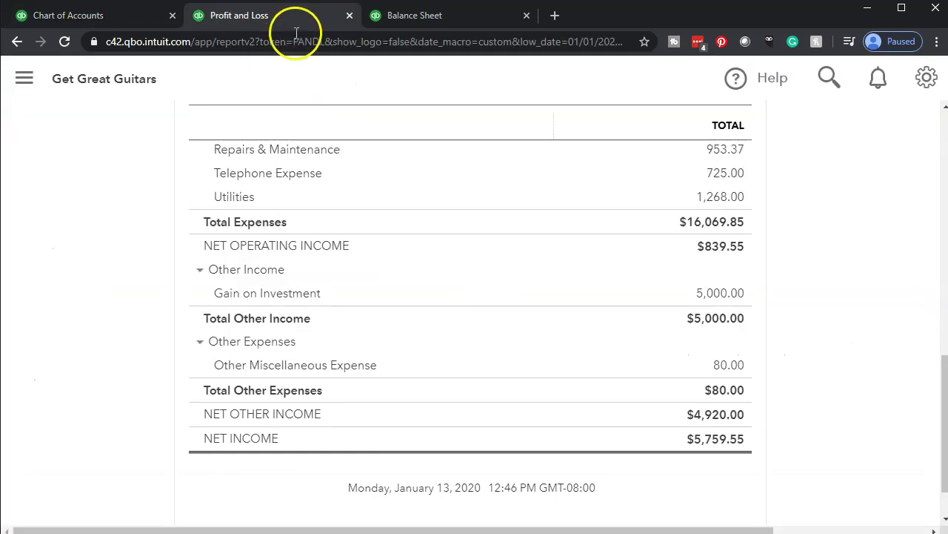
Reload the Profit and Loss to show Other Miscellaneous Expense 80.00 and Total Expenses $16,149.85
{"action": "left_click", "coordinate": [302, 46]}
{"action": "key", "text": "Return"}
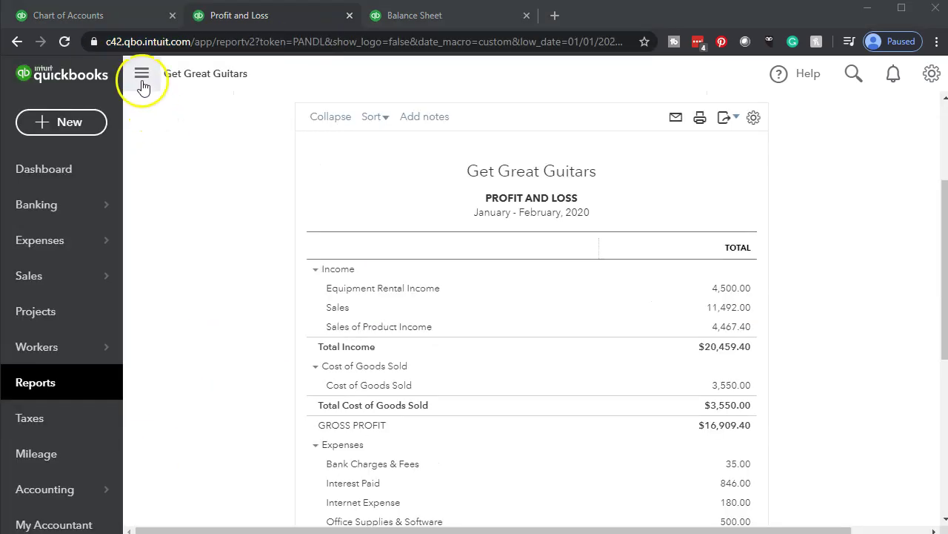
{"action": "left_click", "coordinate": [141, 77]}
{"action": "key", "text": "ctrl+plus"}
{"action": "key", "text": "ctrl+plus"}
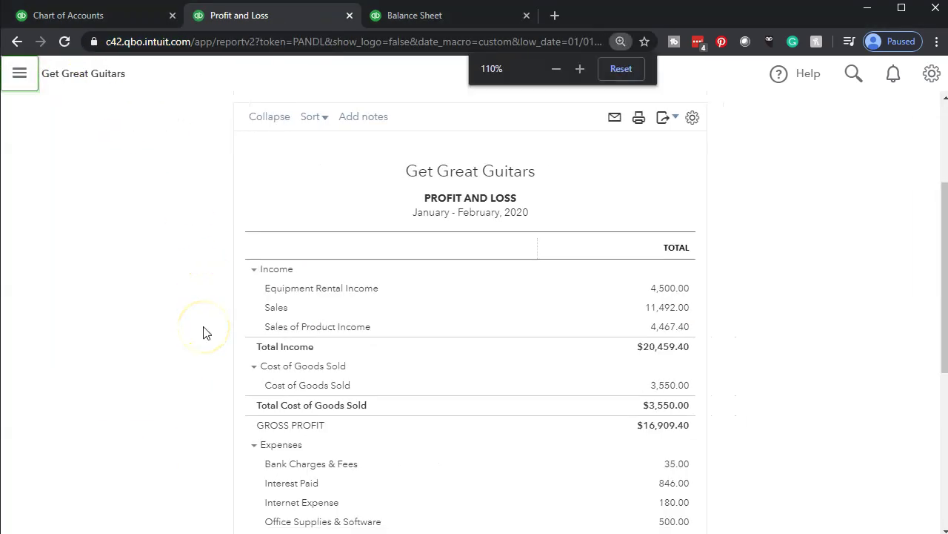
{"action": "key", "text": "ctrl+plus"}
{"action": "scroll", "coordinate": [204, 332], "scroll_direction": "down", "scroll_amount": 8}
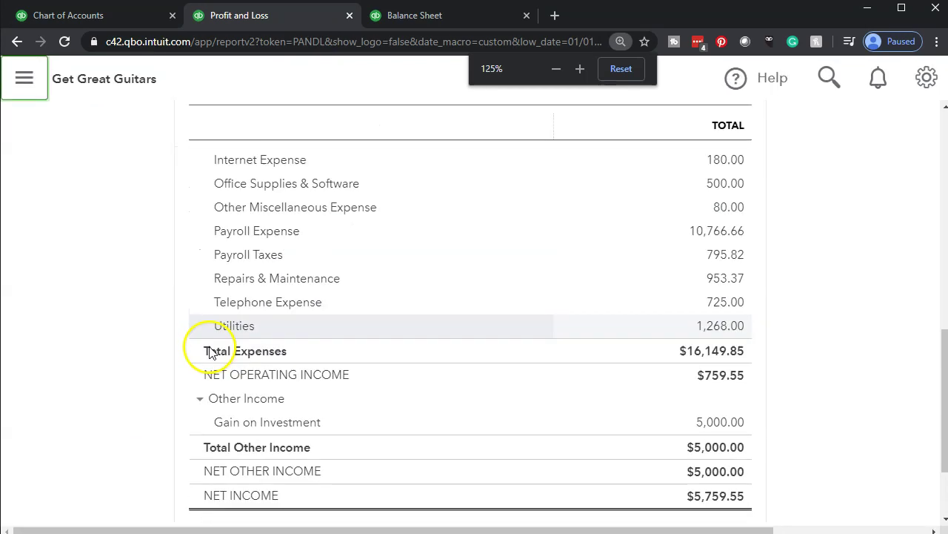
{"action": "scroll", "coordinate": [287, 332], "scroll_direction": "up", "scroll_amount": 1}
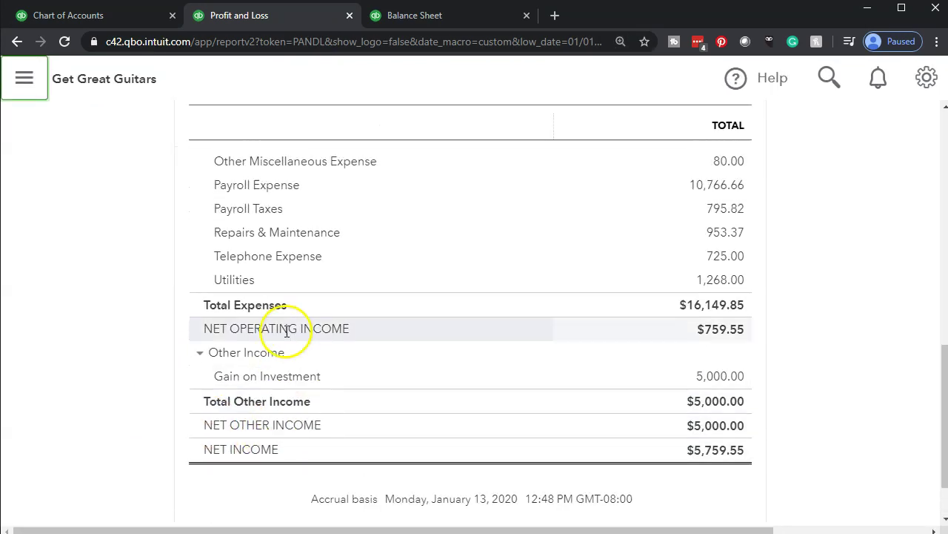
{"action": "scroll", "coordinate": [287, 332], "scroll_direction": "up", "scroll_amount": 1}
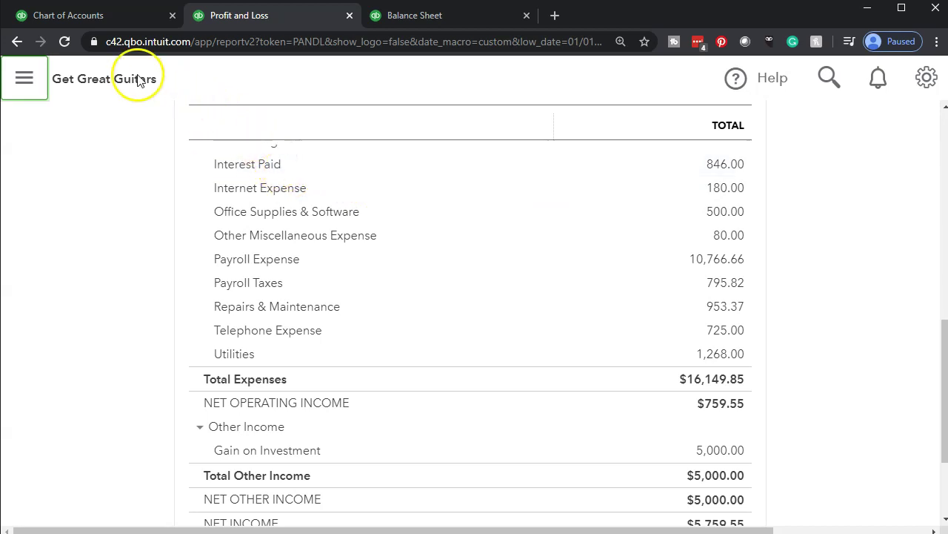
In the Chart of Accounts, bring up the action options on the Interest Paid account row
{"action": "left_click", "coordinate": [74, 17]}
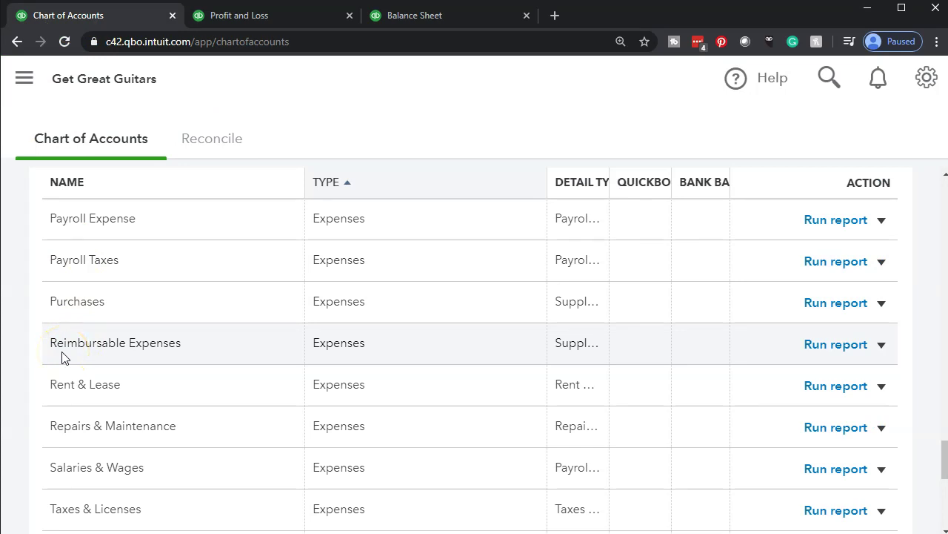
{"action": "scroll", "coordinate": [62, 357], "scroll_direction": "up", "scroll_amount": 4}
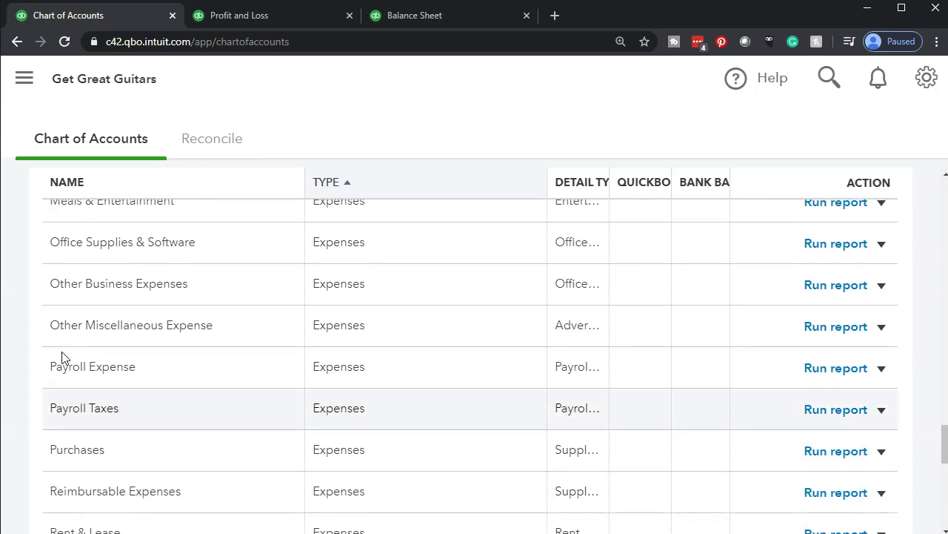
{"action": "scroll", "coordinate": [61, 351], "scroll_direction": "up", "scroll_amount": 6}
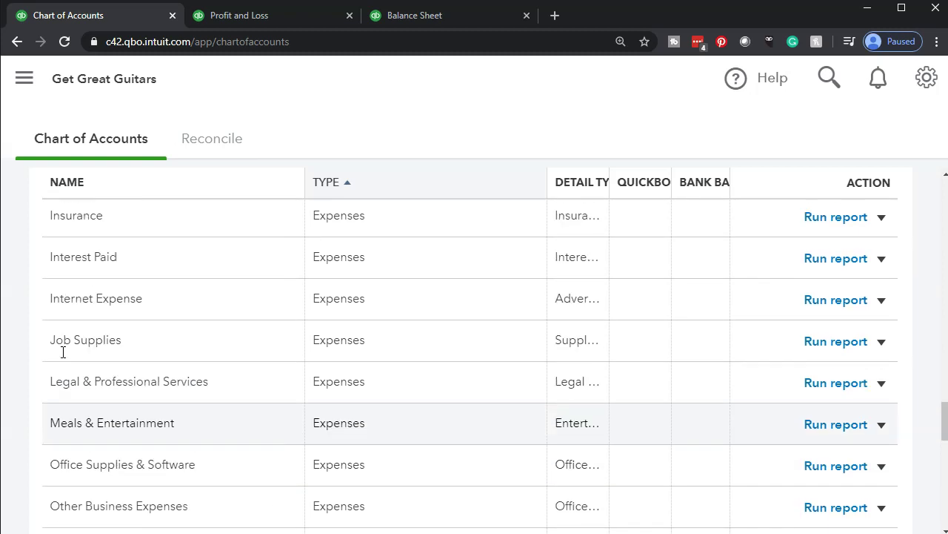
{"action": "scroll", "coordinate": [63, 354], "scroll_direction": "up", "scroll_amount": 2}
{"action": "scroll", "coordinate": [63, 356], "scroll_direction": "up", "scroll_amount": 3}
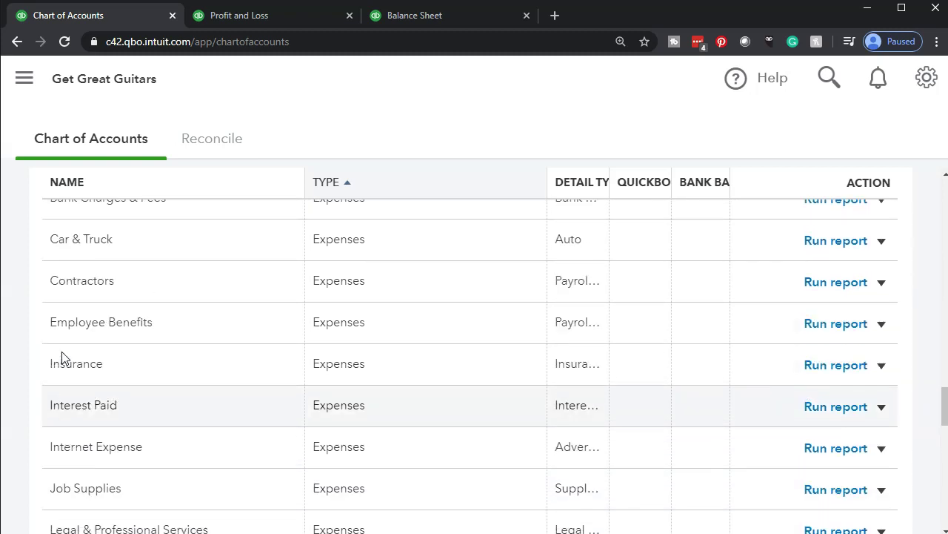
{"action": "scroll", "coordinate": [63, 355], "scroll_direction": "down", "scroll_amount": 5}
{"action": "left_click", "coordinate": [146, 323]}
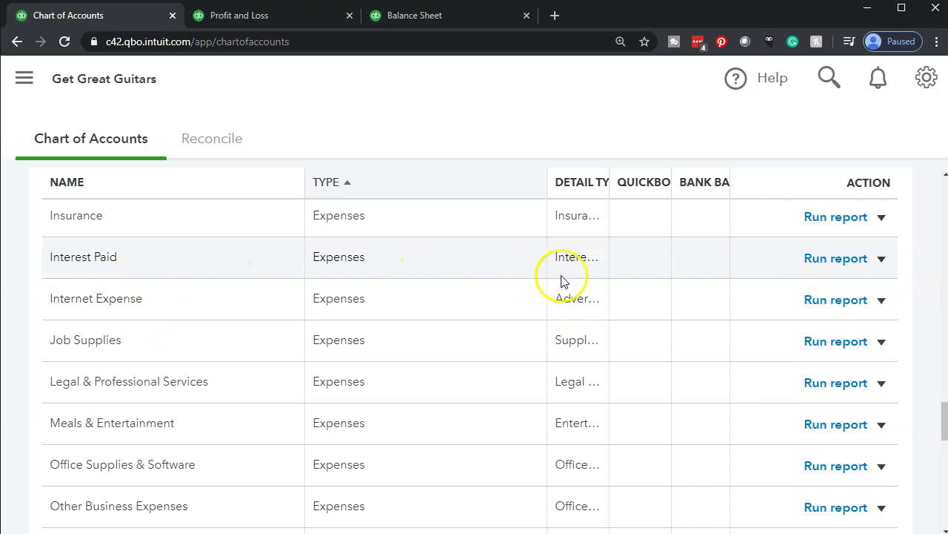
{"action": "left_click", "coordinate": [882, 259]}
Rename Interest Paid to Interest Expense, change its type to Other Expense, and save
{"action": "left_click", "coordinate": [771, 297]}
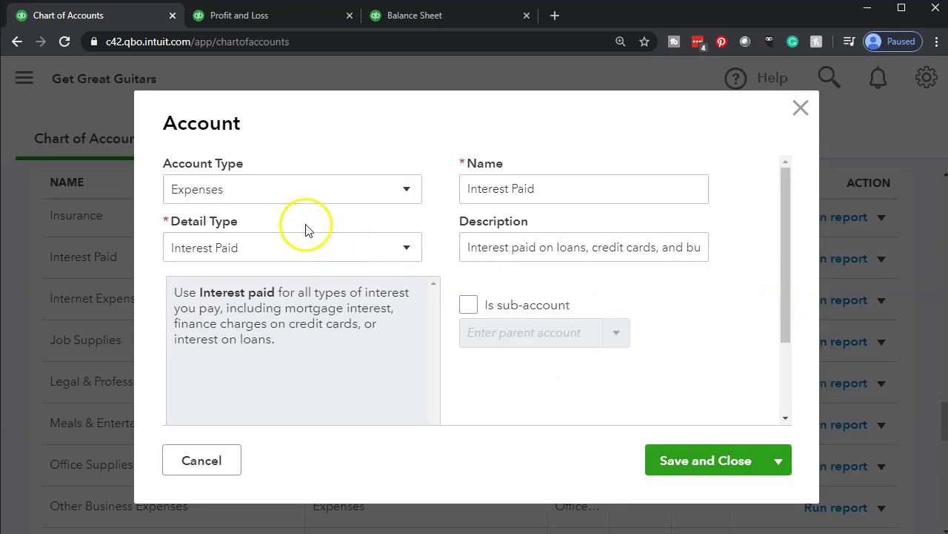
{"action": "left_click", "coordinate": [407, 190]}
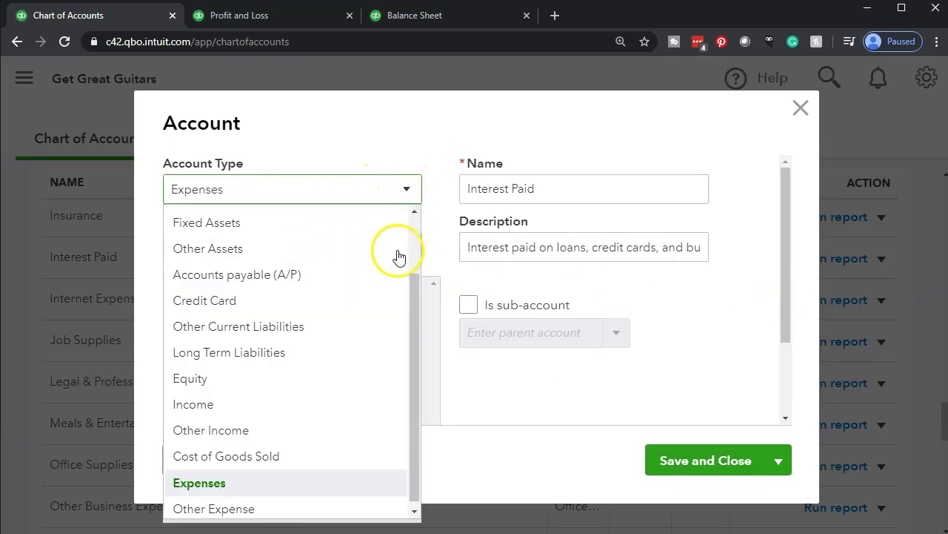
{"action": "left_click", "coordinate": [322, 508]}
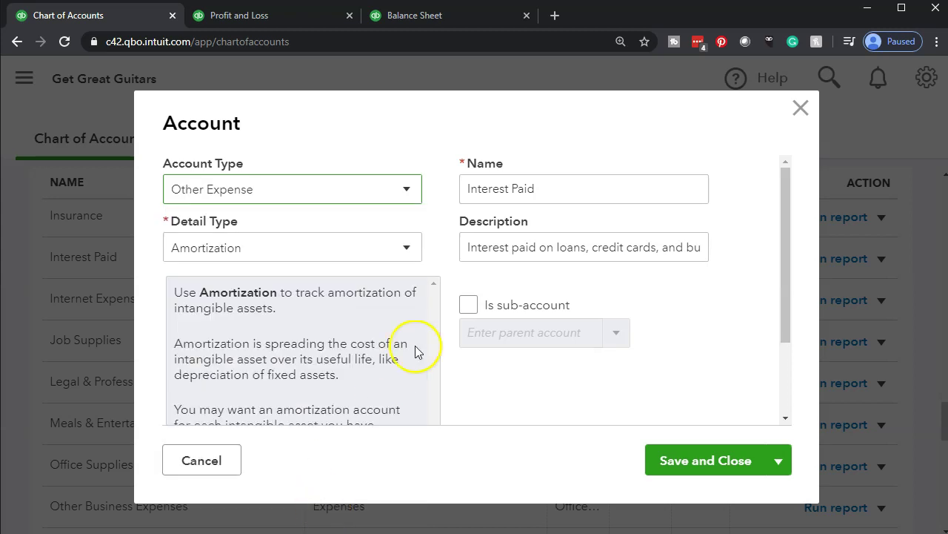
{"action": "triple_click", "coordinate": [566, 195]}
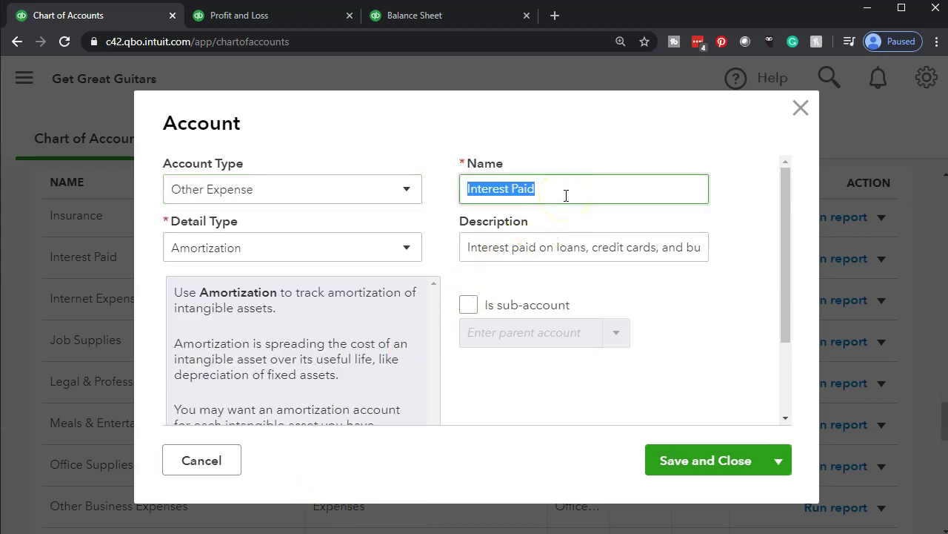
{"action": "left_click", "coordinate": [566, 195]}
{"action": "type", "text": "Expense"}
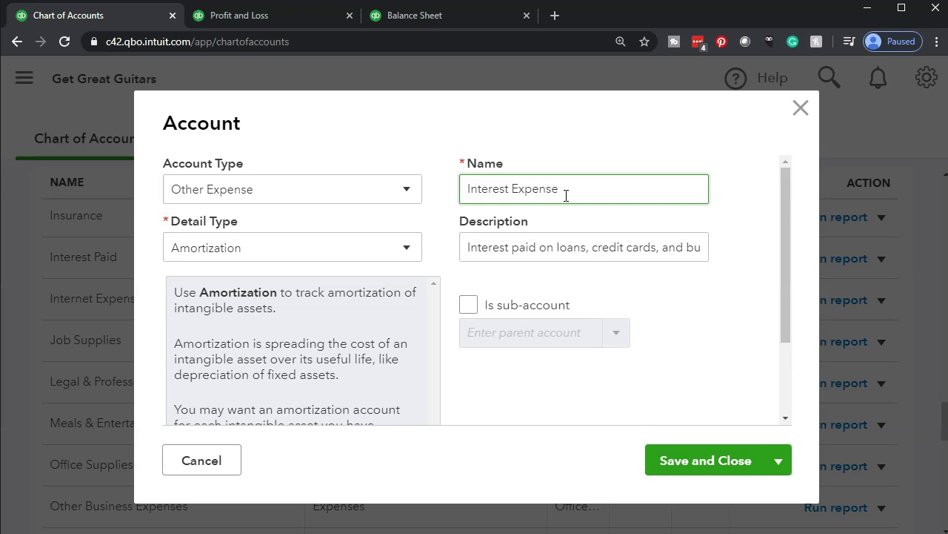
{"action": "key", "text": "Tab"}
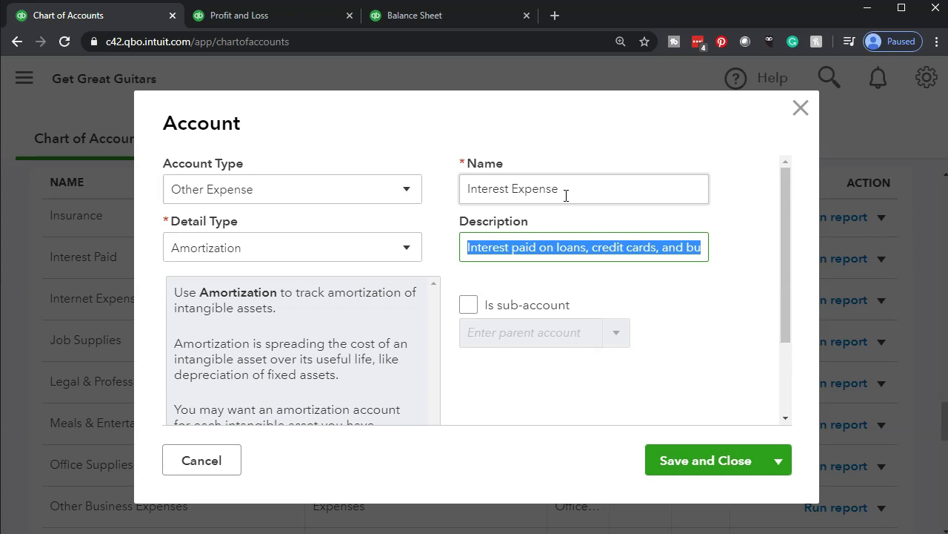
{"action": "left_click", "coordinate": [705, 460]}
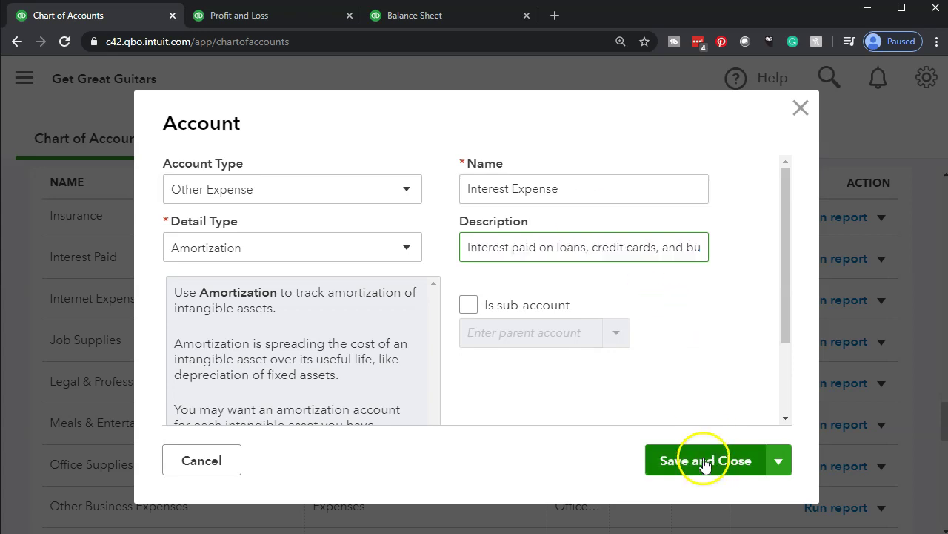
{"action": "left_click", "coordinate": [662, 364]}
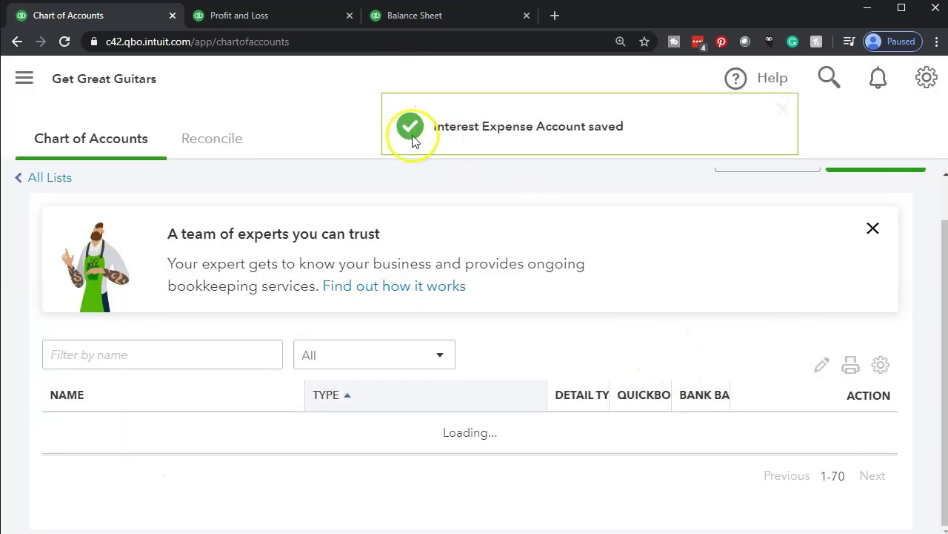
Reload the Profit and Loss report and check that Interest Expense 846.00 now appears under Other Expenses
{"action": "left_click", "coordinate": [263, 23]}
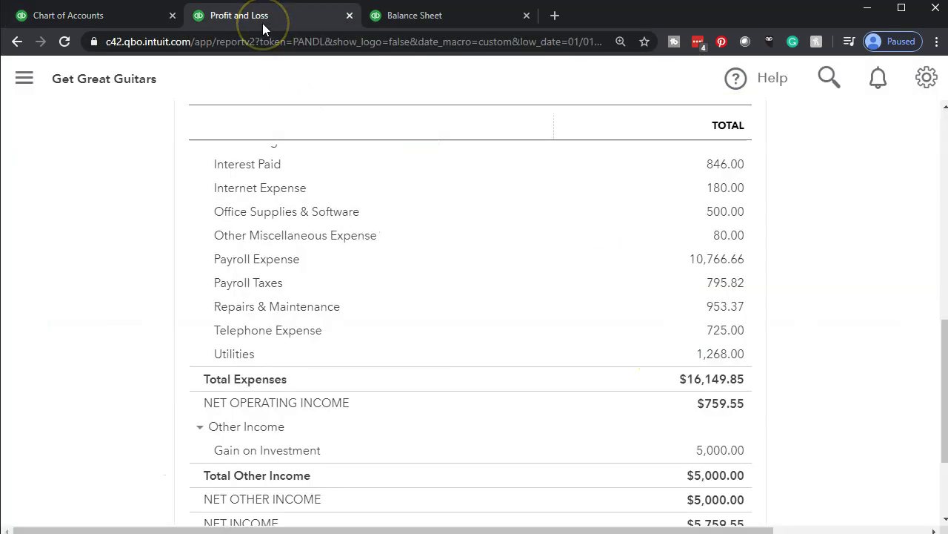
{"action": "left_click", "coordinate": [292, 43]}
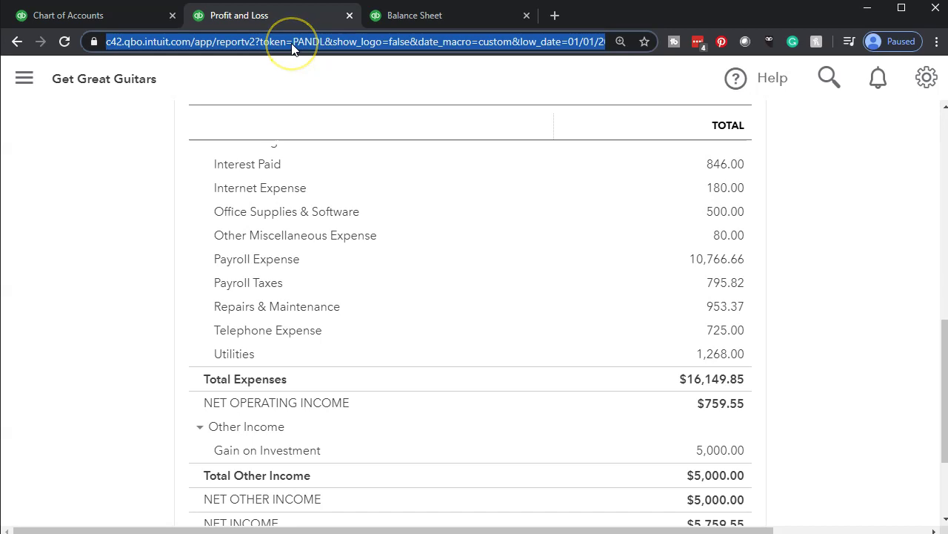
{"action": "key", "text": "Return"}
{"action": "left_click", "coordinate": [178, 79]}
{"action": "scroll", "coordinate": [179, 243], "scroll_direction": "down", "scroll_amount": 7}
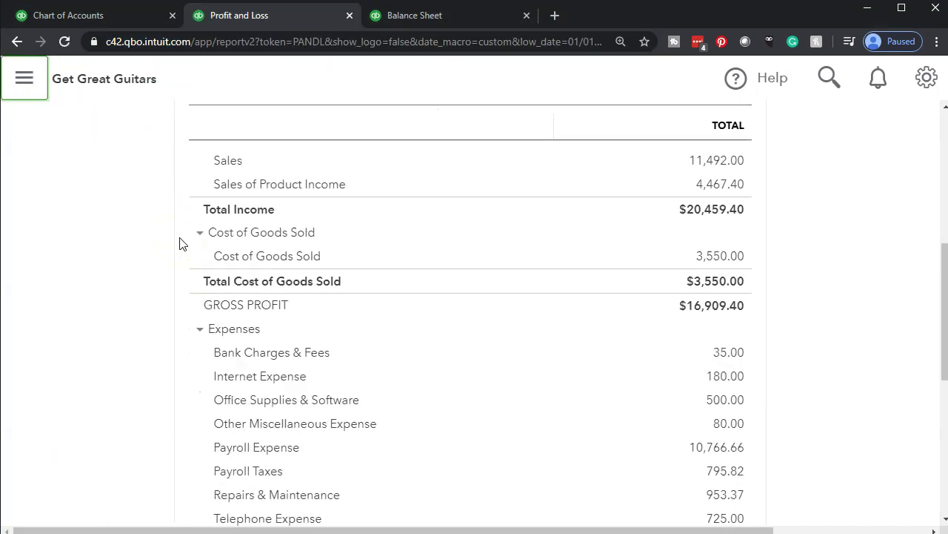
{"action": "scroll", "coordinate": [180, 241], "scroll_direction": "down", "scroll_amount": 2}
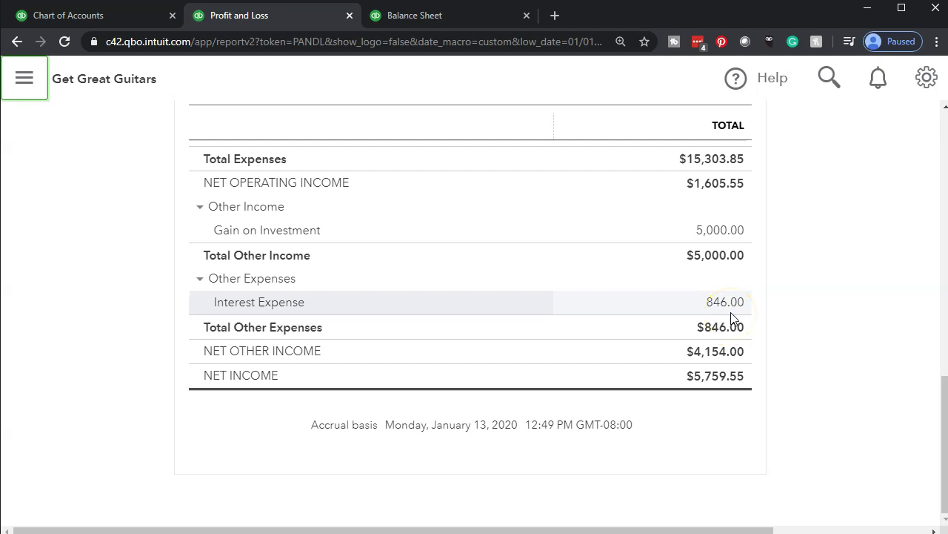
{"action": "scroll", "coordinate": [731, 317], "scroll_direction": "up", "scroll_amount": 2}
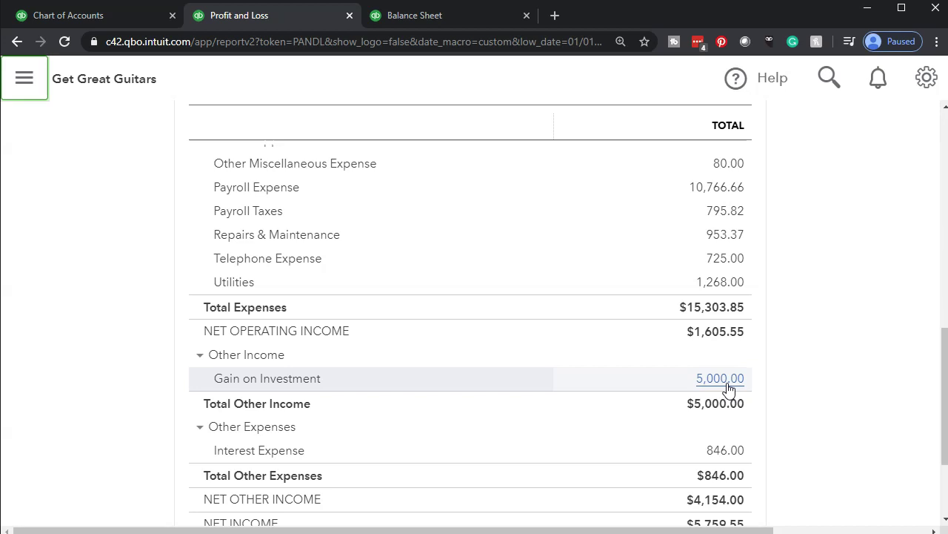
From the Chart of Accounts, go to Reports, search 'tria' and open the Trial Balance report
{"action": "left_click", "coordinate": [108, 15]}
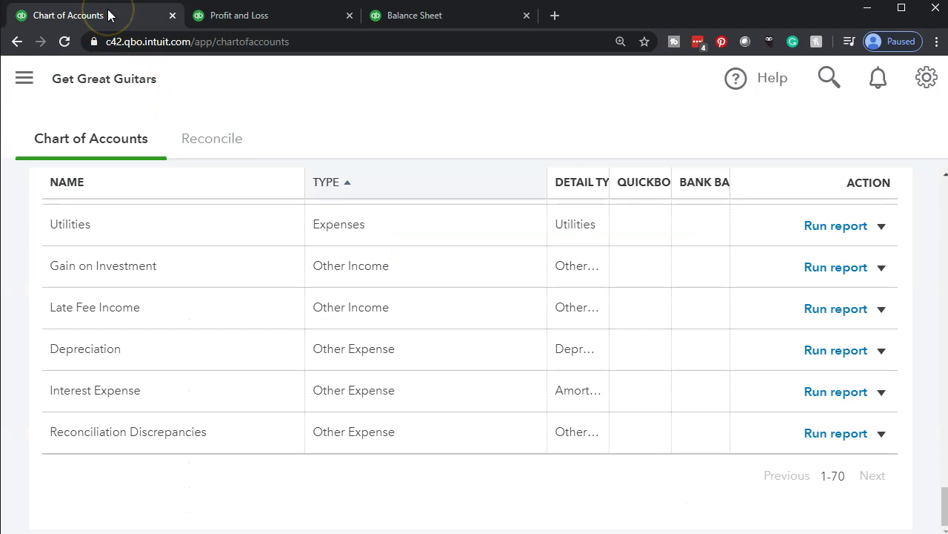
{"action": "left_click", "coordinate": [26, 98]}
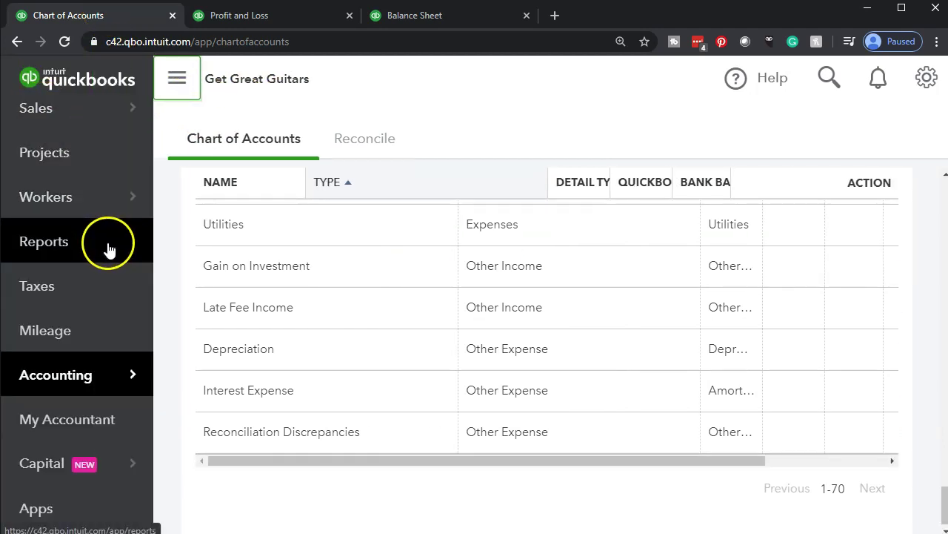
{"action": "left_click", "coordinate": [108, 248]}
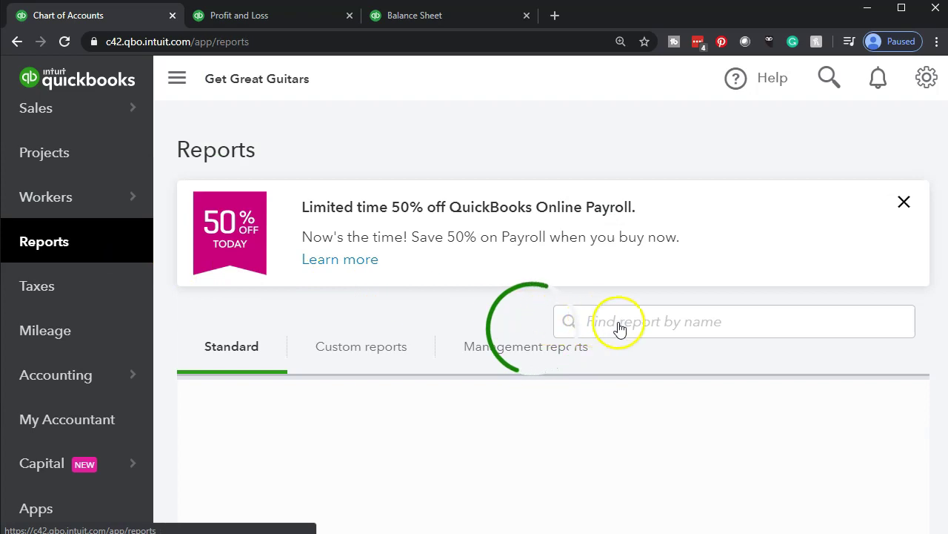
{"action": "left_click", "coordinate": [619, 328]}
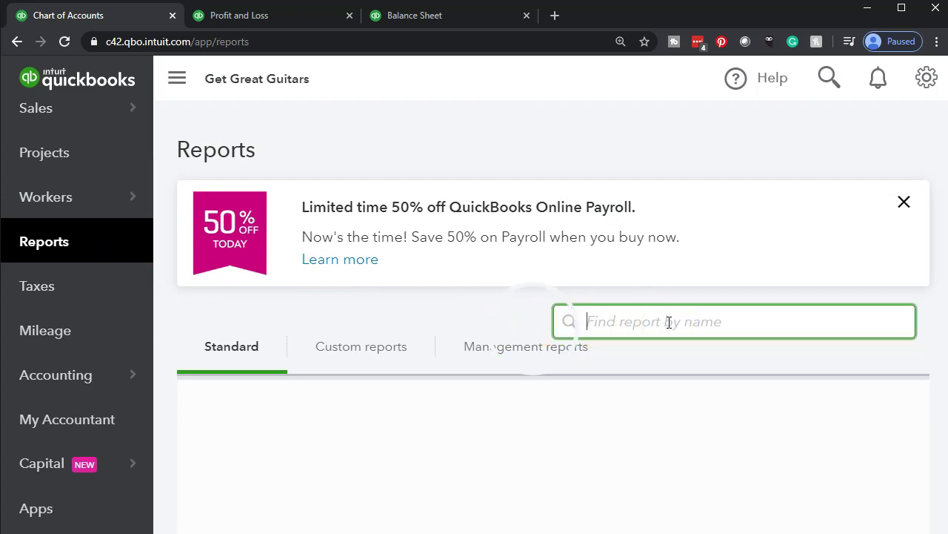
{"action": "type", "text": "tria"}
{"action": "key", "text": "Down"}
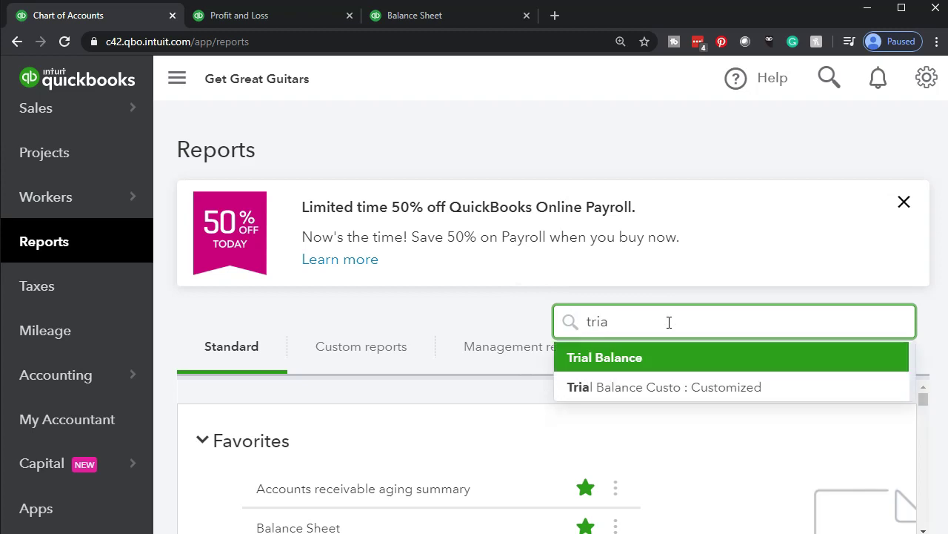
{"action": "key", "text": "Return"}
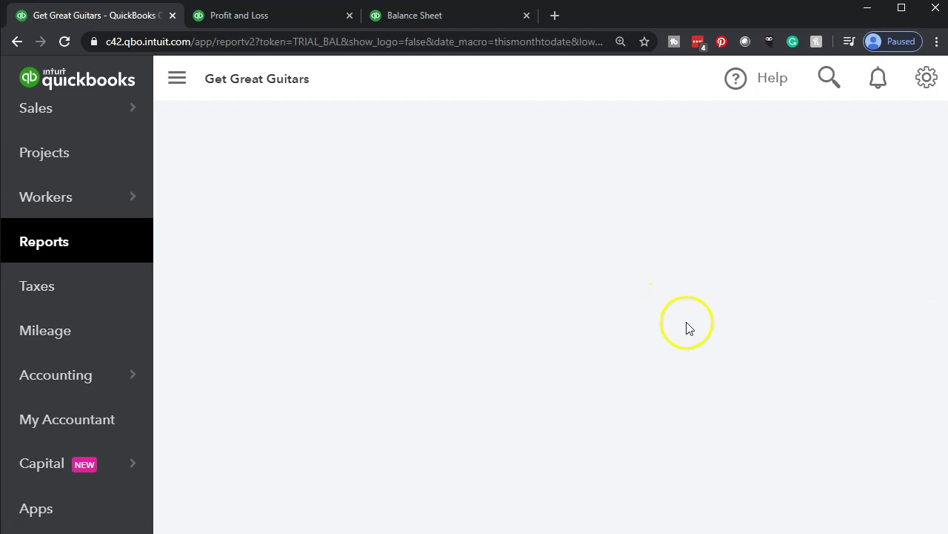
Run the Trial Balance for the period 01/01/2020 to 02/29/2020
{"action": "scroll", "coordinate": [704, 349], "scroll_direction": "down", "scroll_amount": 8}
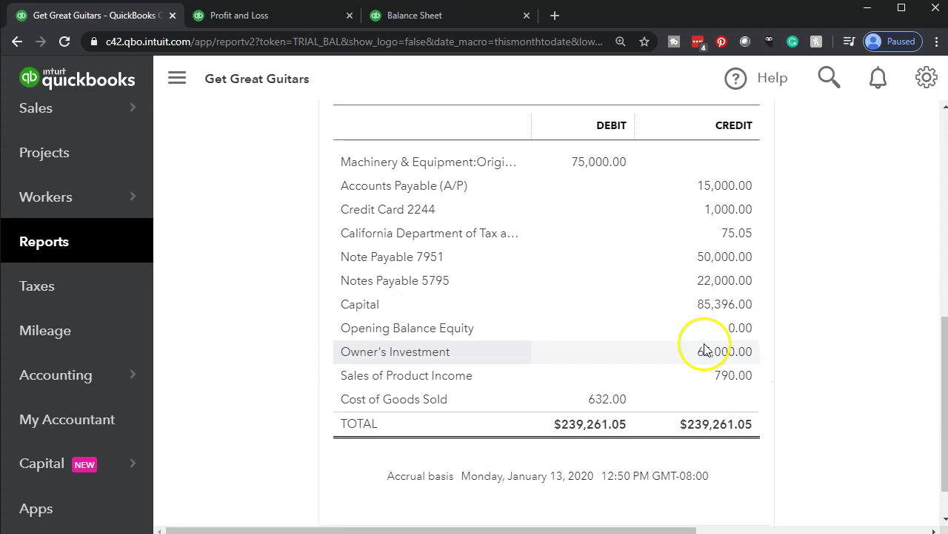
{"action": "scroll", "coordinate": [479, 364], "scroll_direction": "up", "scroll_amount": 10}
{"action": "left_click_drag", "start_coordinate": [462, 159], "coordinate": [220, 144]}
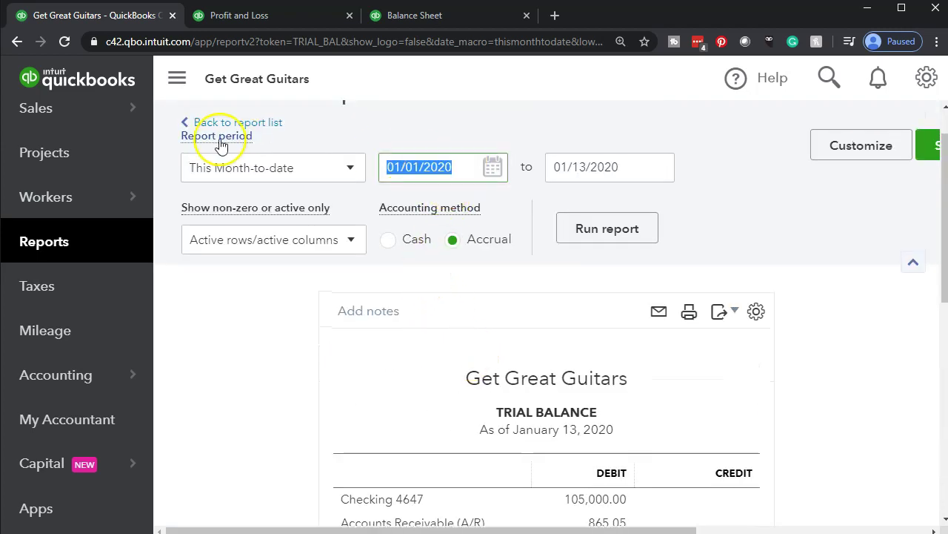
{"action": "type", "text": "01012020"}
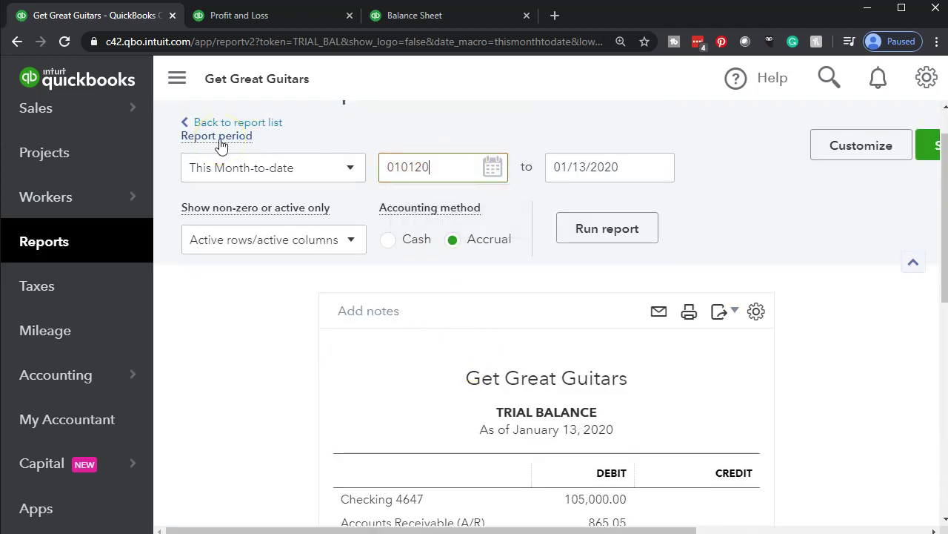
{"action": "key", "text": "Tab"}
{"action": "type", "text": "02292020"}
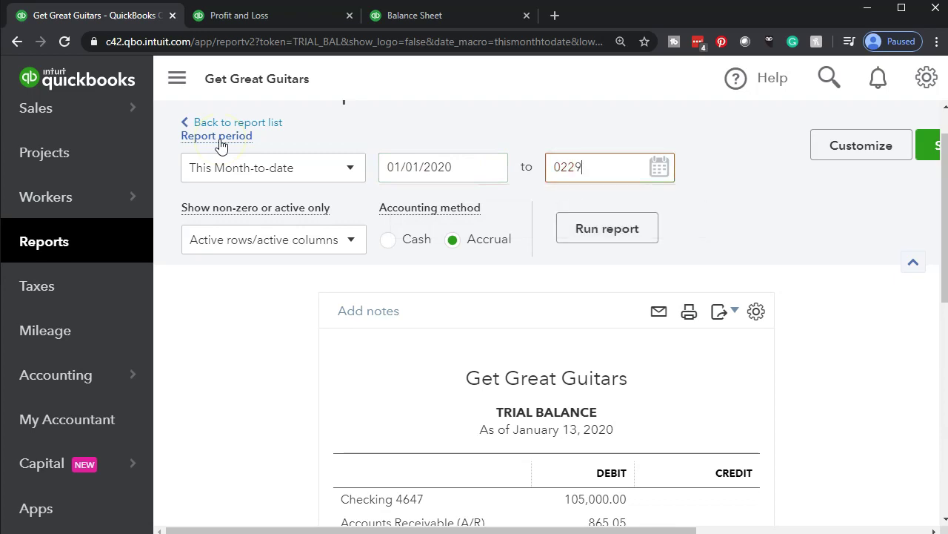
{"action": "key", "text": "Tab"}
{"action": "left_click", "coordinate": [580, 230]}
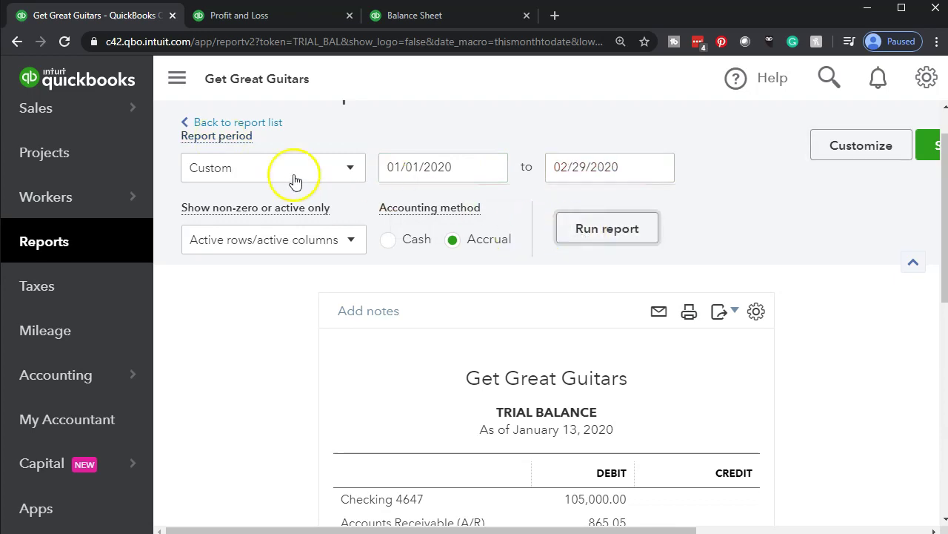
Review the widened trial balance: Interest Payable 250.00, Interest Expense 846.00, totals $300,261.44
{"action": "left_click", "coordinate": [178, 78]}
{"action": "scroll", "coordinate": [227, 292], "scroll_direction": "down", "scroll_amount": 2}
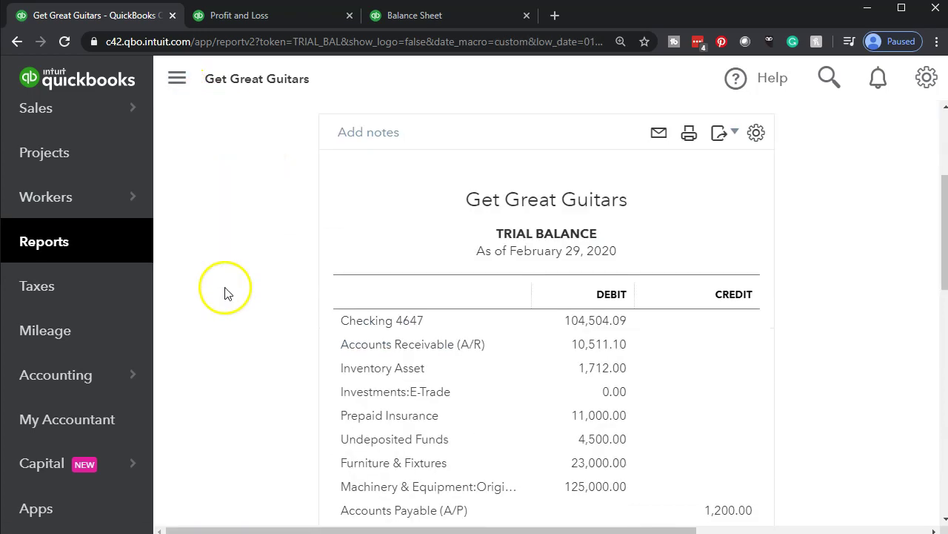
{"action": "scroll", "coordinate": [226, 293], "scroll_direction": "down", "scroll_amount": 1}
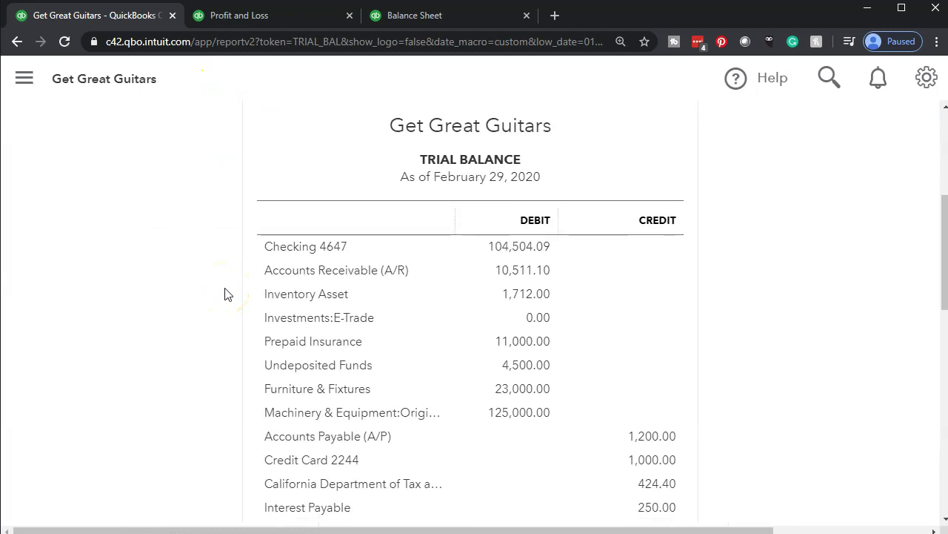
{"action": "scroll", "coordinate": [227, 294], "scroll_direction": "down", "scroll_amount": 1}
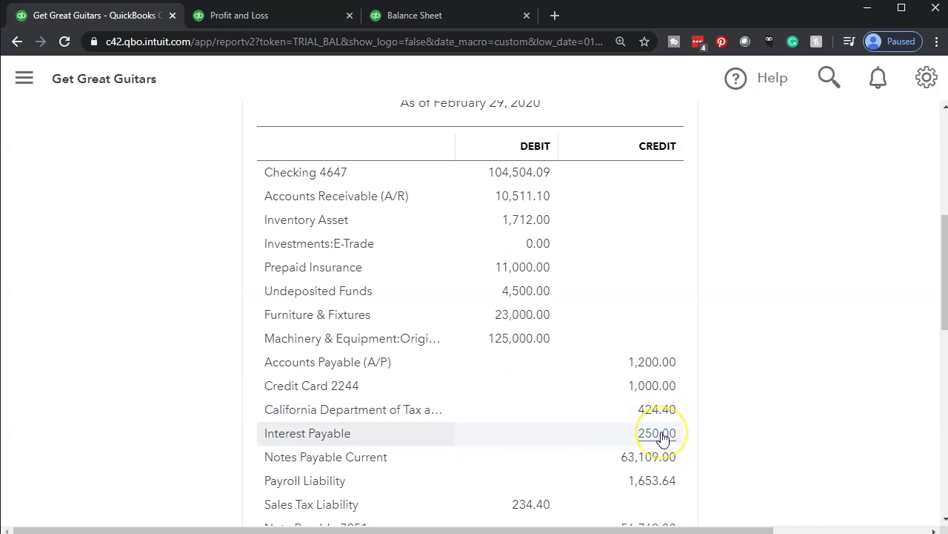
{"action": "scroll", "coordinate": [663, 438], "scroll_direction": "down", "scroll_amount": 6}
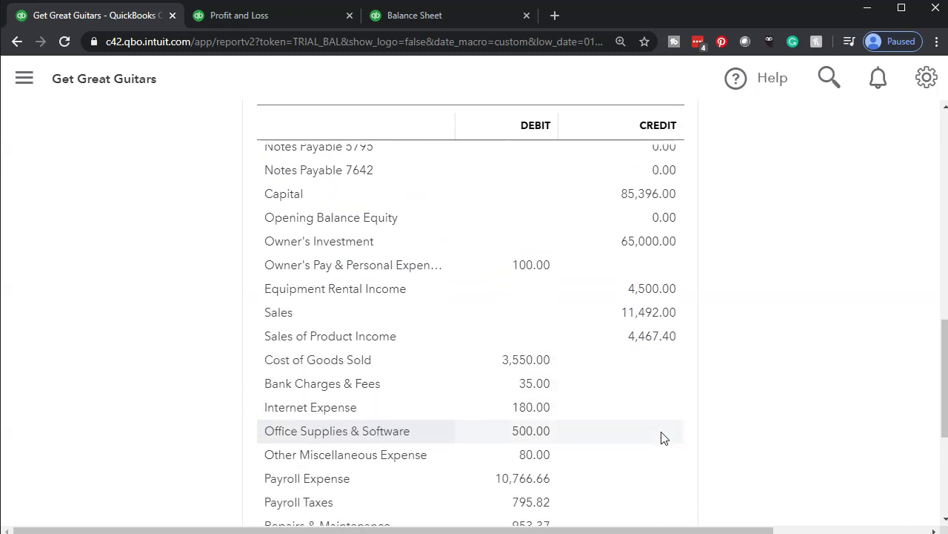
{"action": "scroll", "coordinate": [663, 438], "scroll_direction": "down", "scroll_amount": 1}
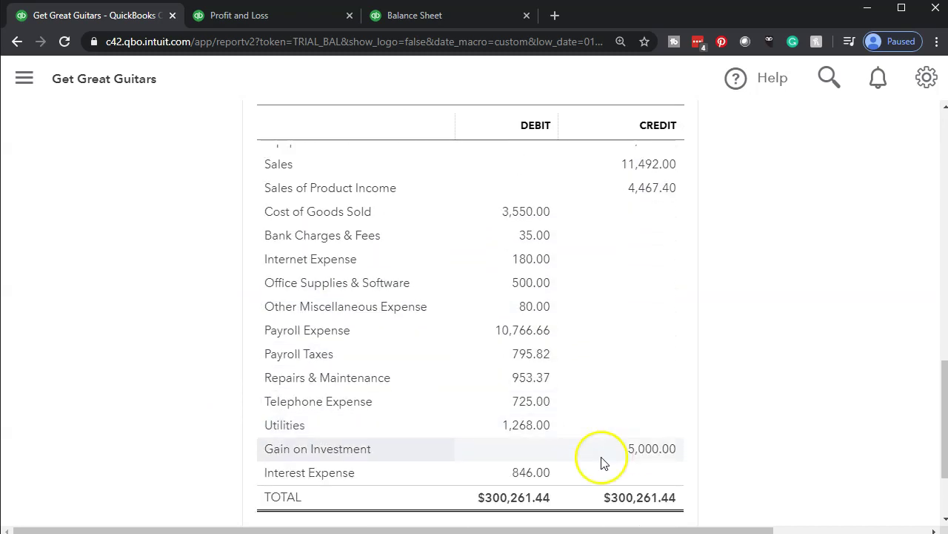